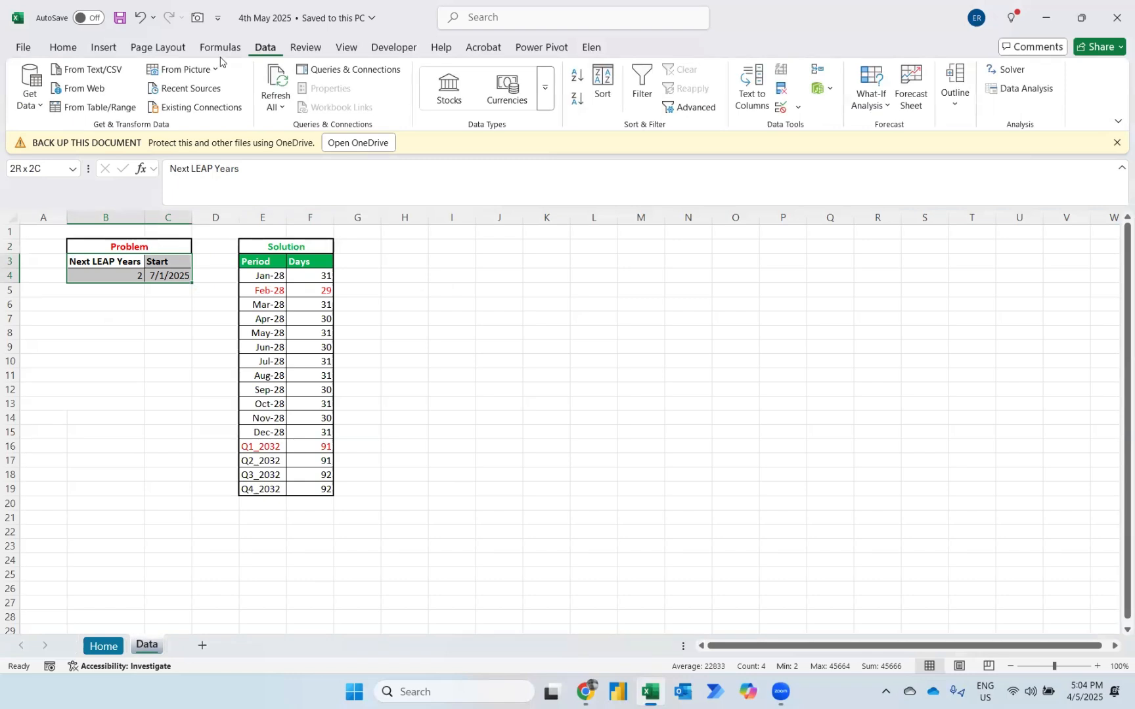
Load the Problem range B3:C4 into Power Query as a table with headers.
left_click(86, 109)
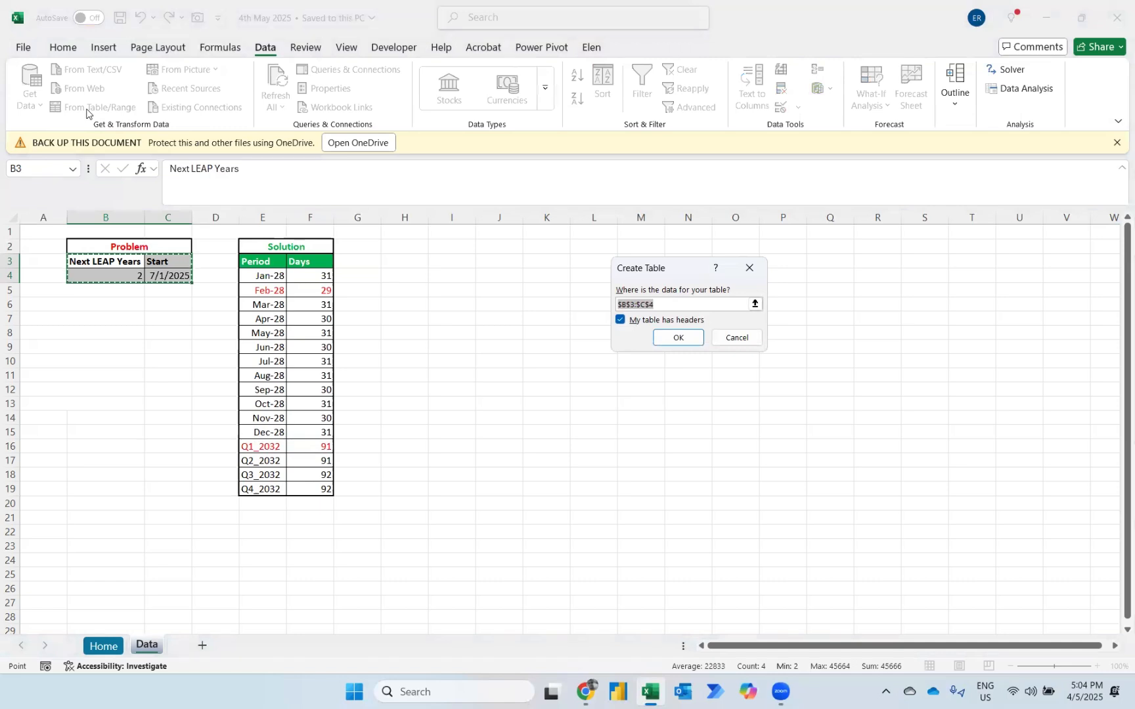
left_click(665, 338)
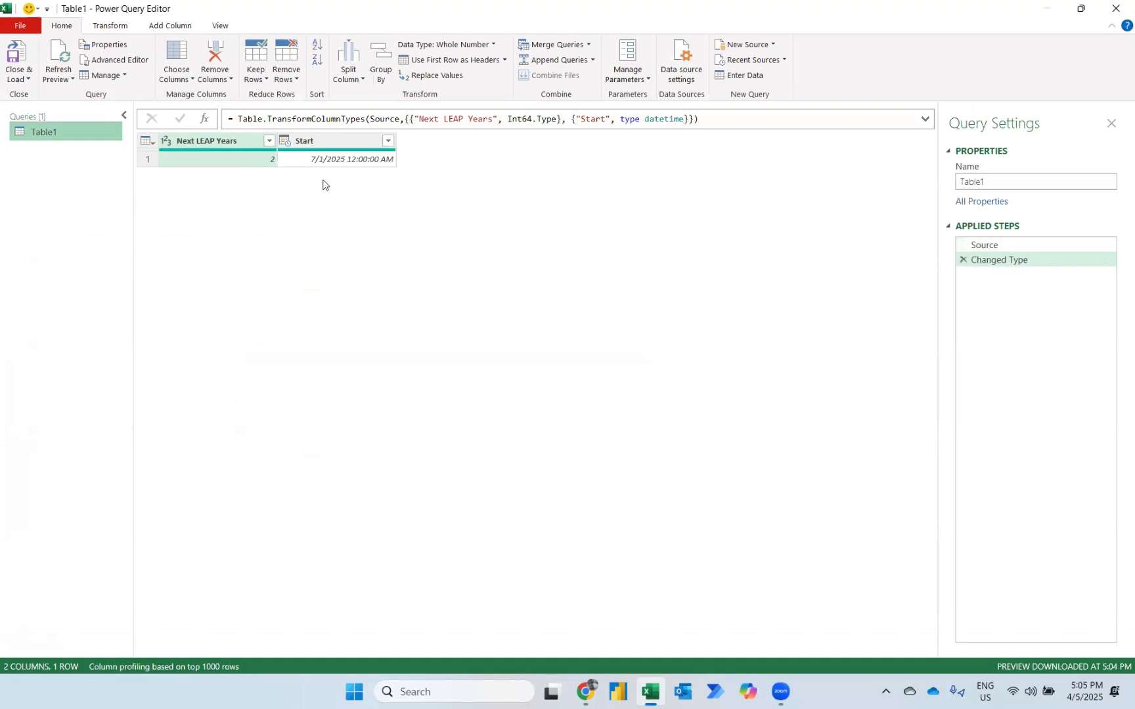
Add a custom column with the formula List.Numbers(Date.Year([Start]),100) to list 100 years from the start year.
left_click(165, 25)
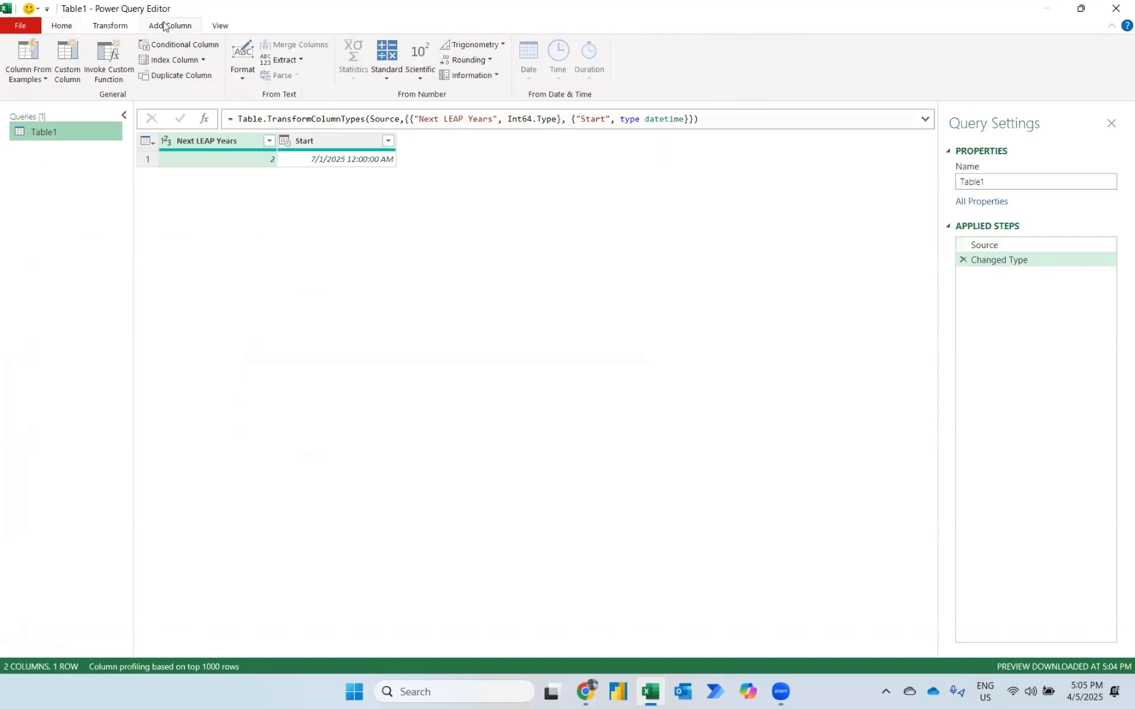
left_click(68, 61)
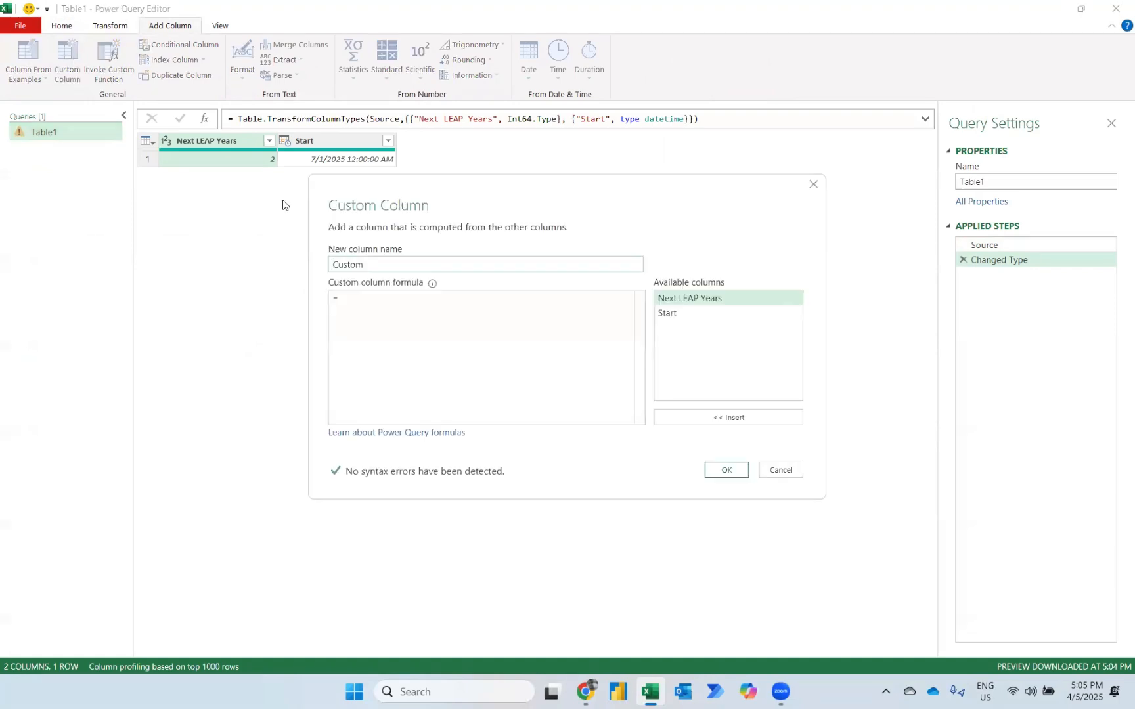
left_click(348, 297)
type("listnu")
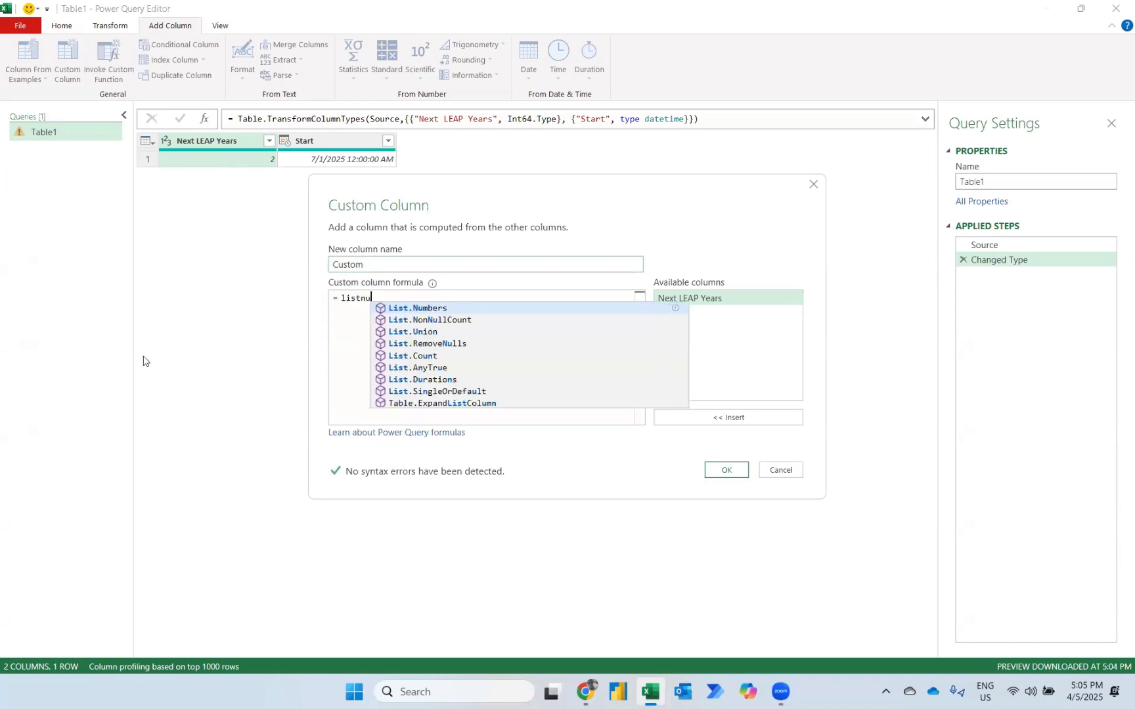
key("Tab")
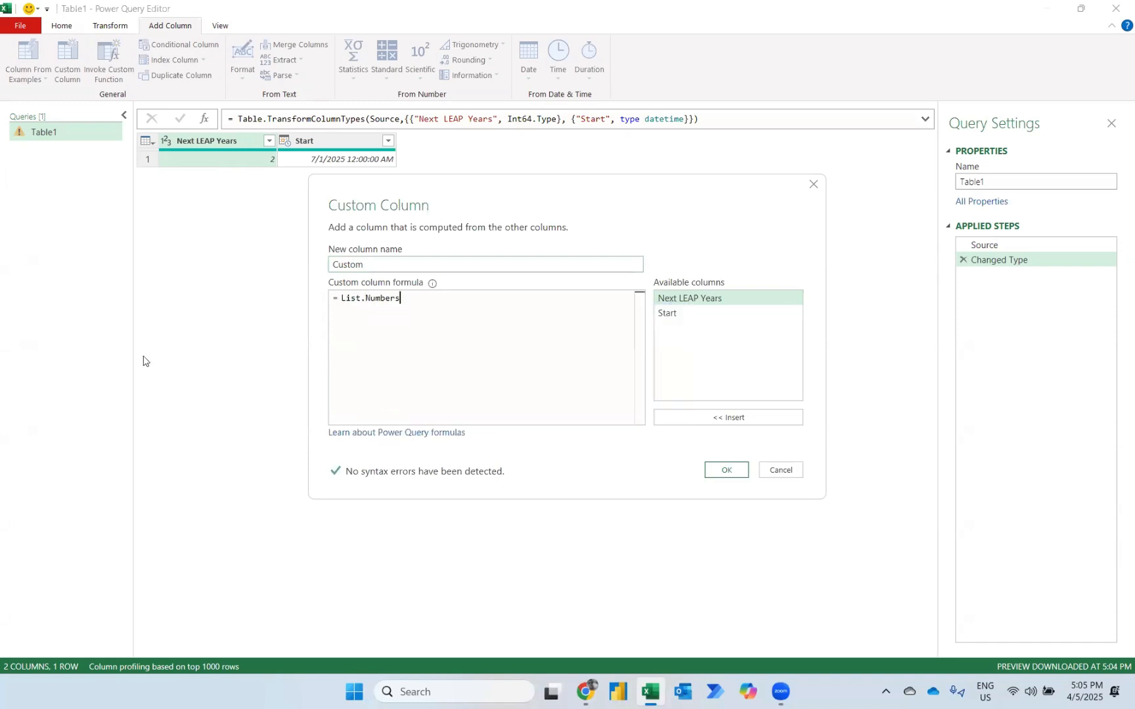
type("(")
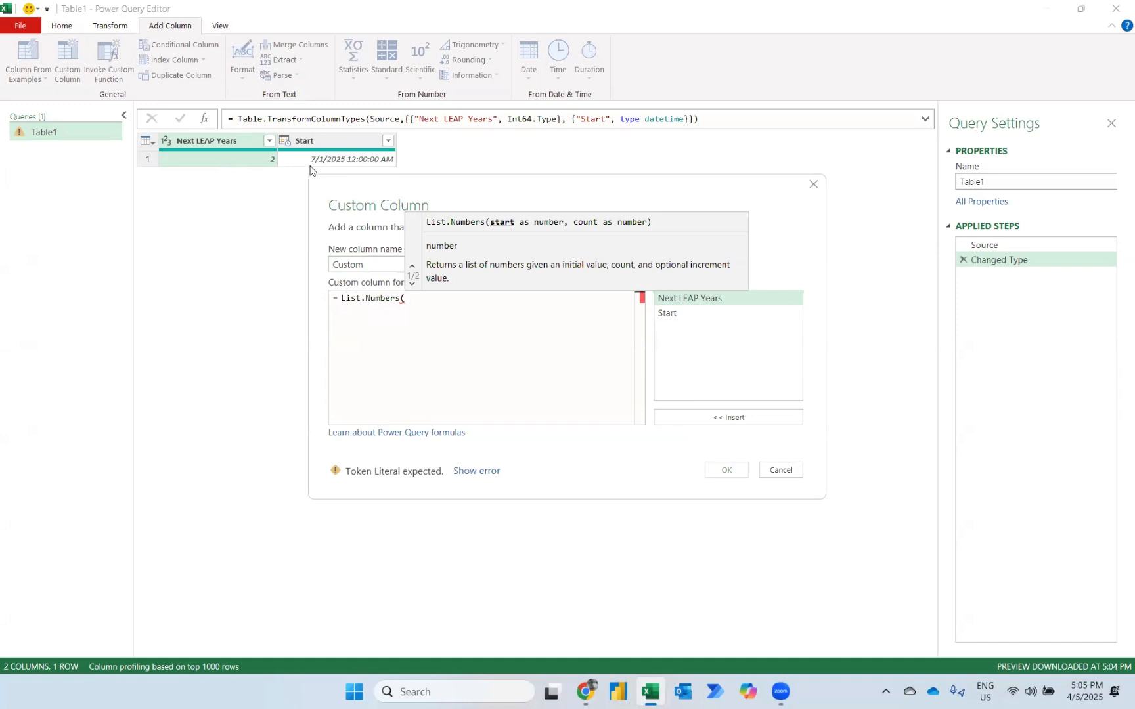
type("dateu")
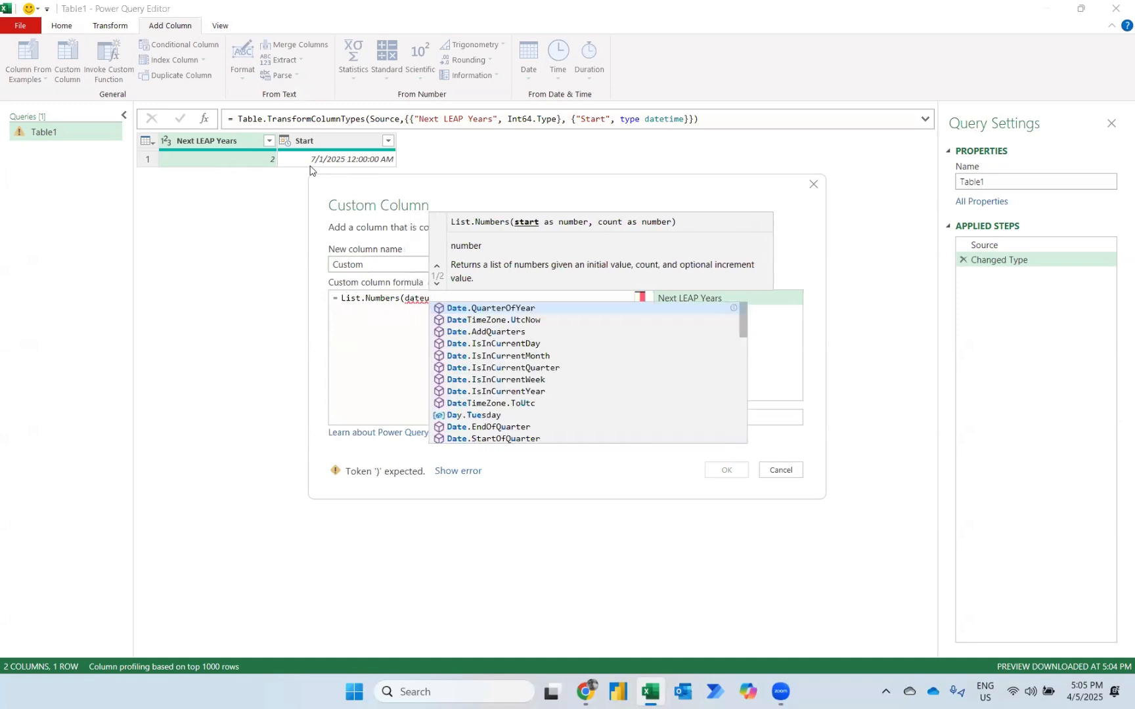
key("BackSpace")
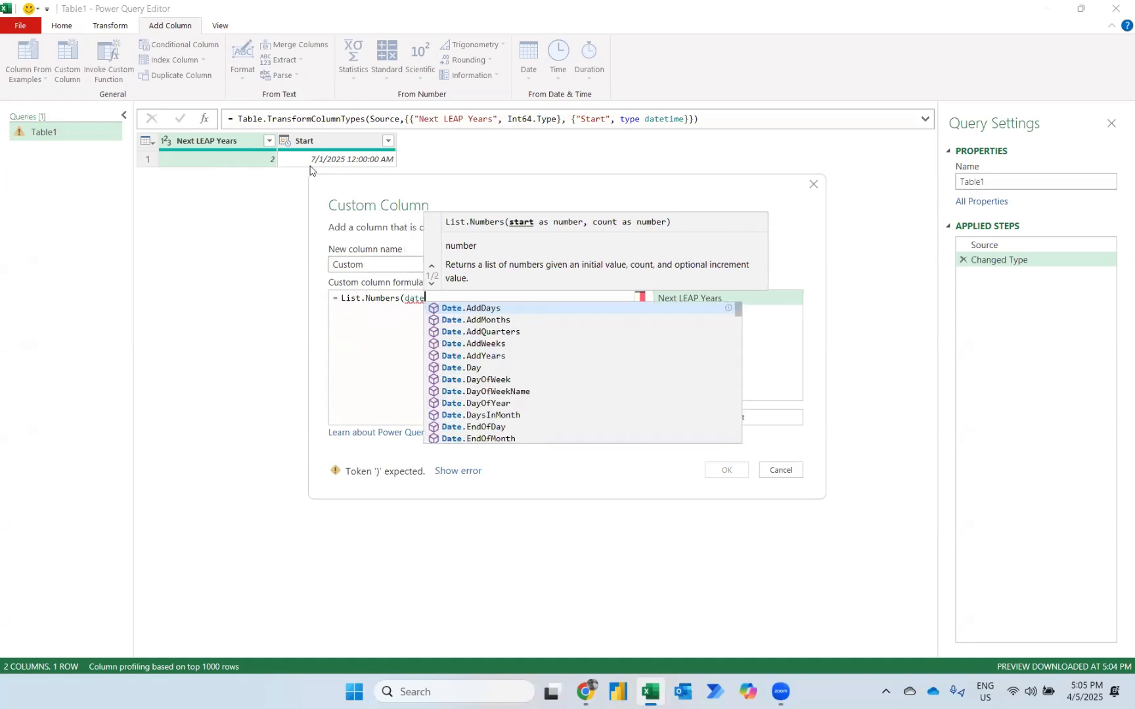
type("yea")
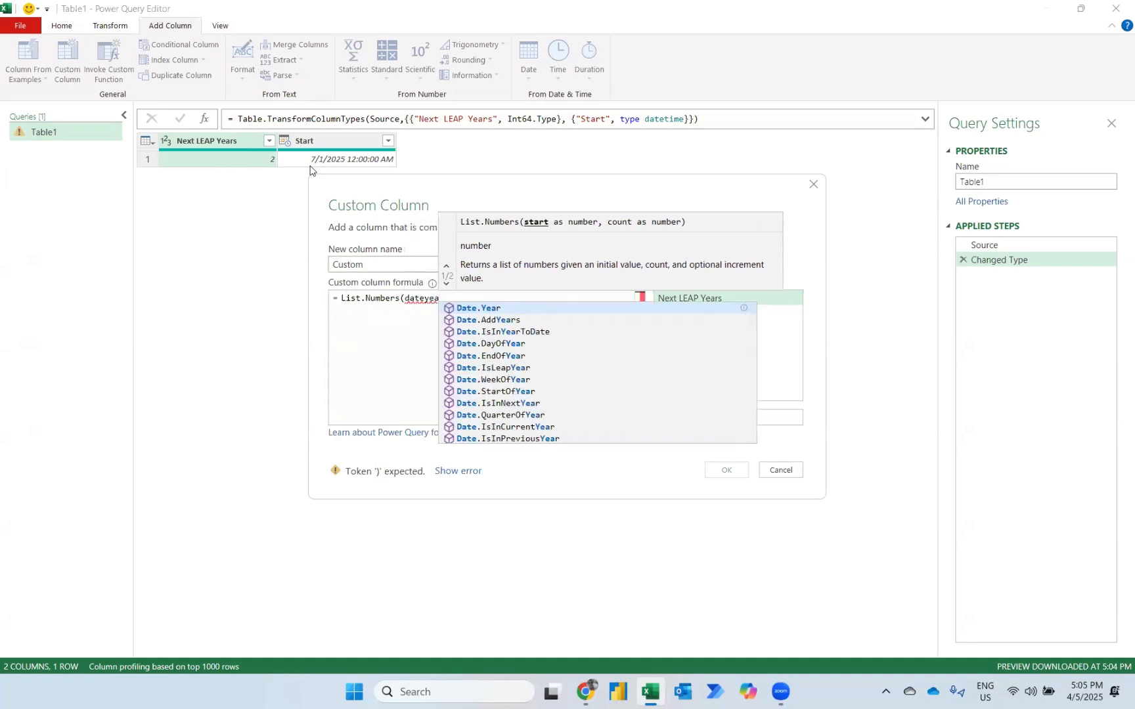
key("Tab")
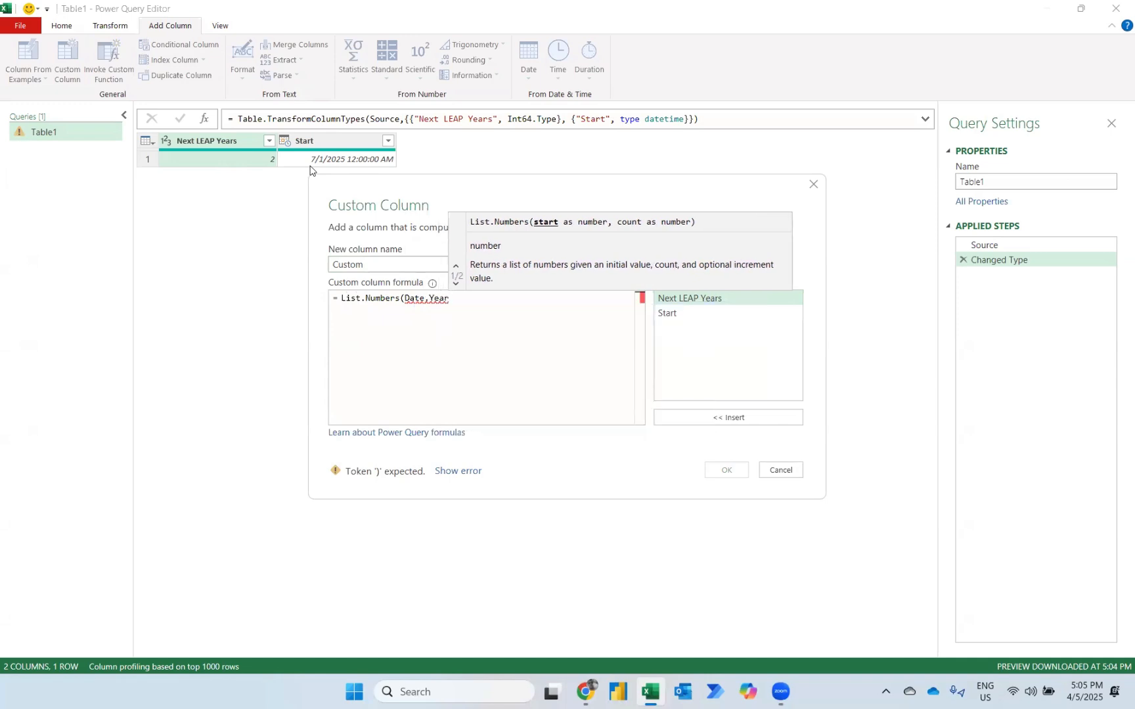
type("(")
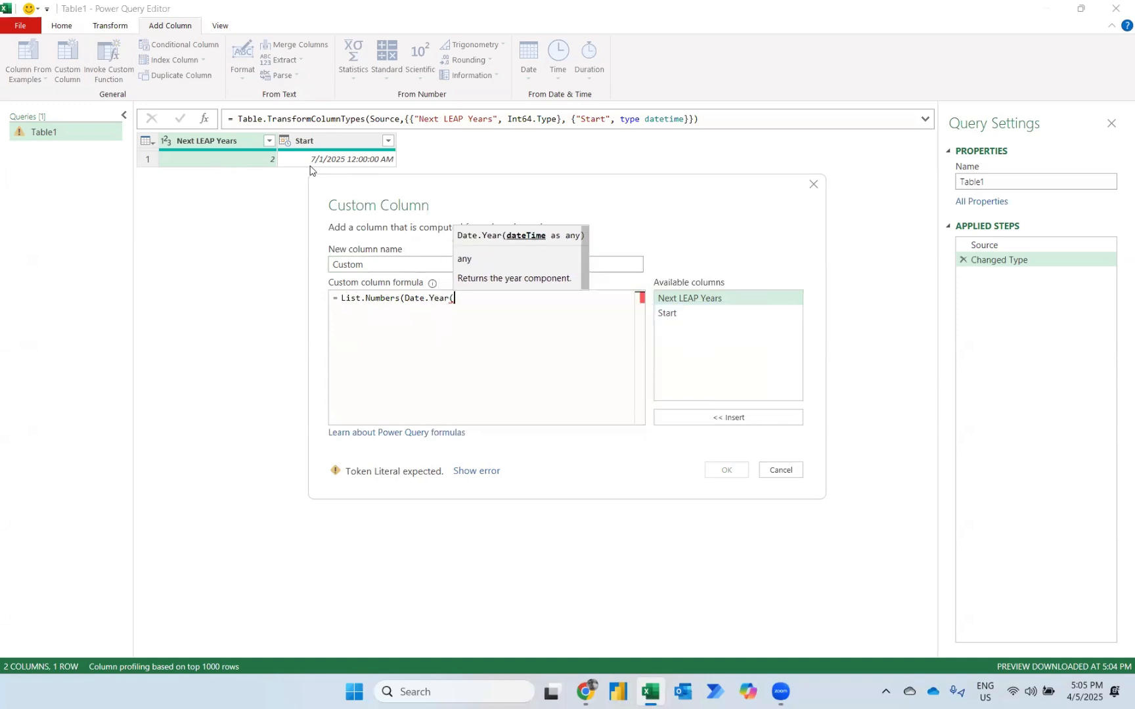
left_click(679, 315)
left_click(682, 418)
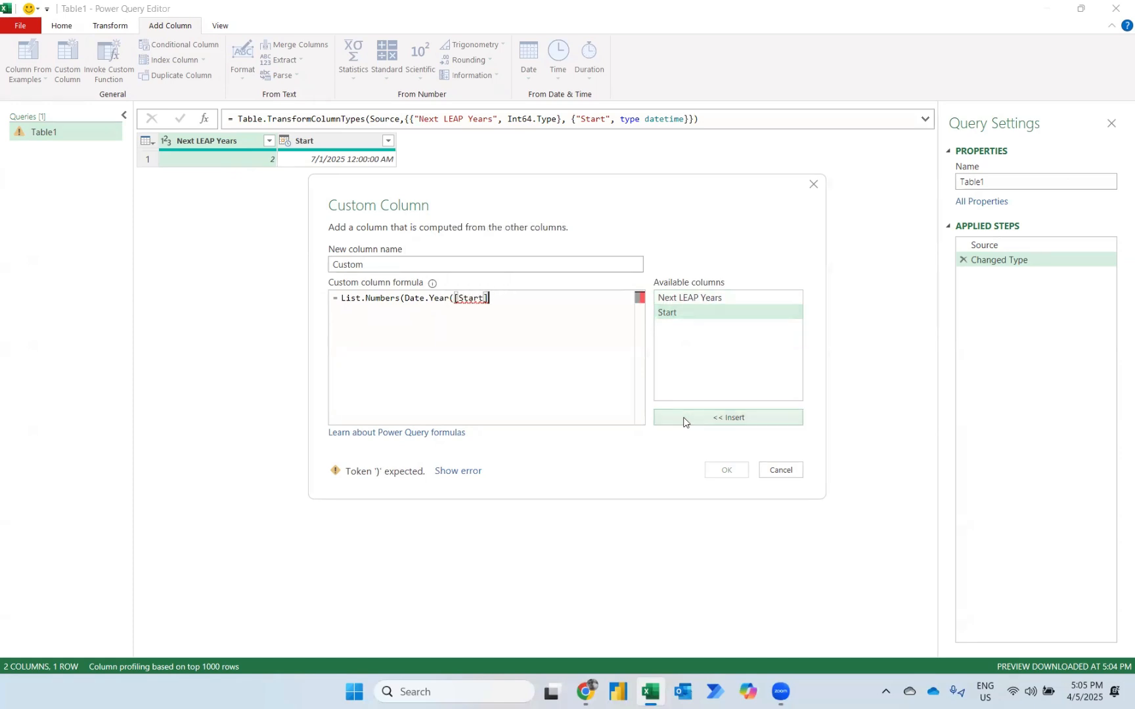
type("),")
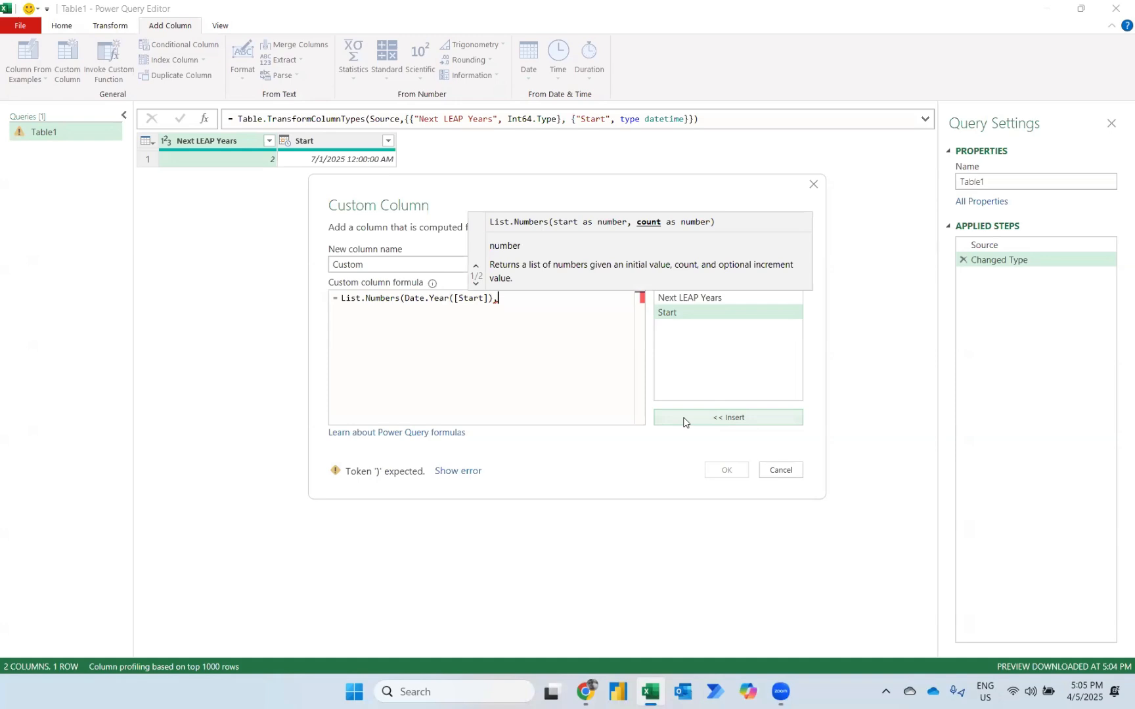
type("100)")
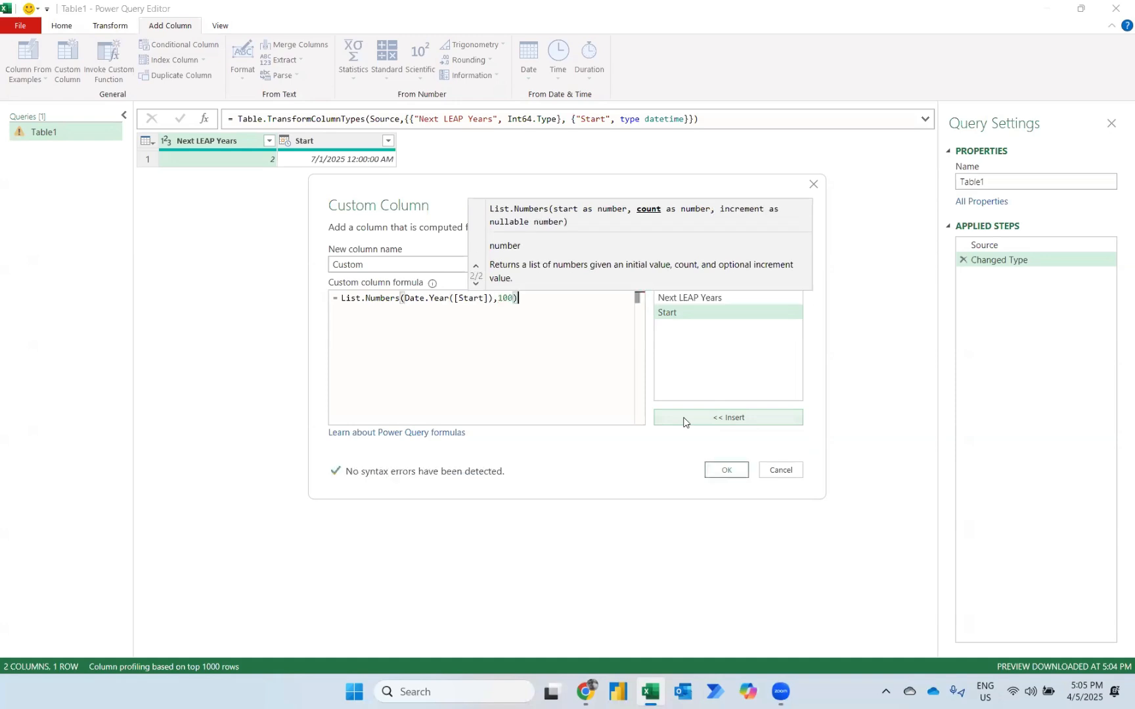
left_click(726, 470)
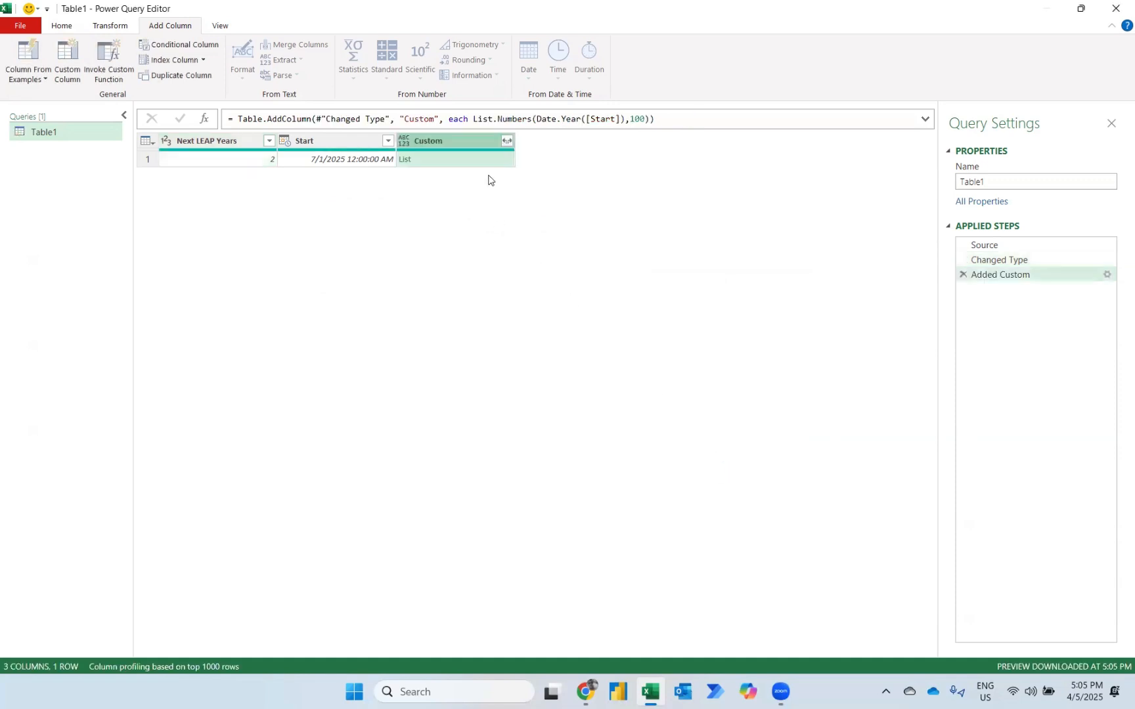
Preview the generated list of years and expand the Custom column to new rows.
left_click(458, 160)
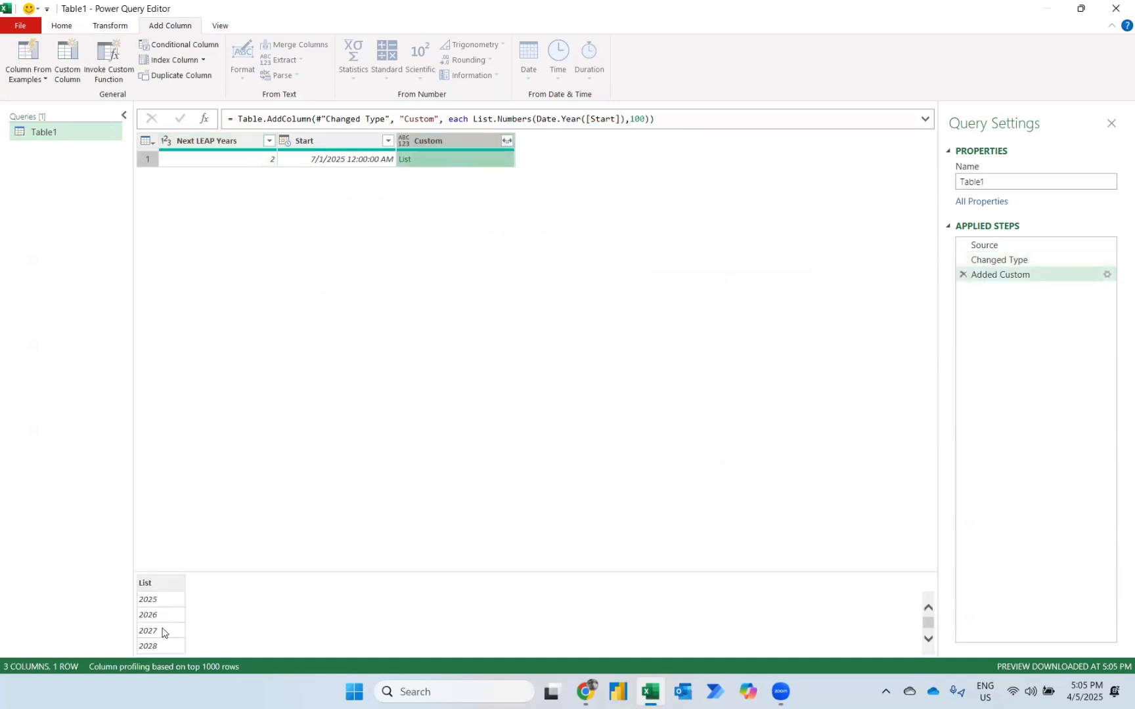
left_click(506, 141)
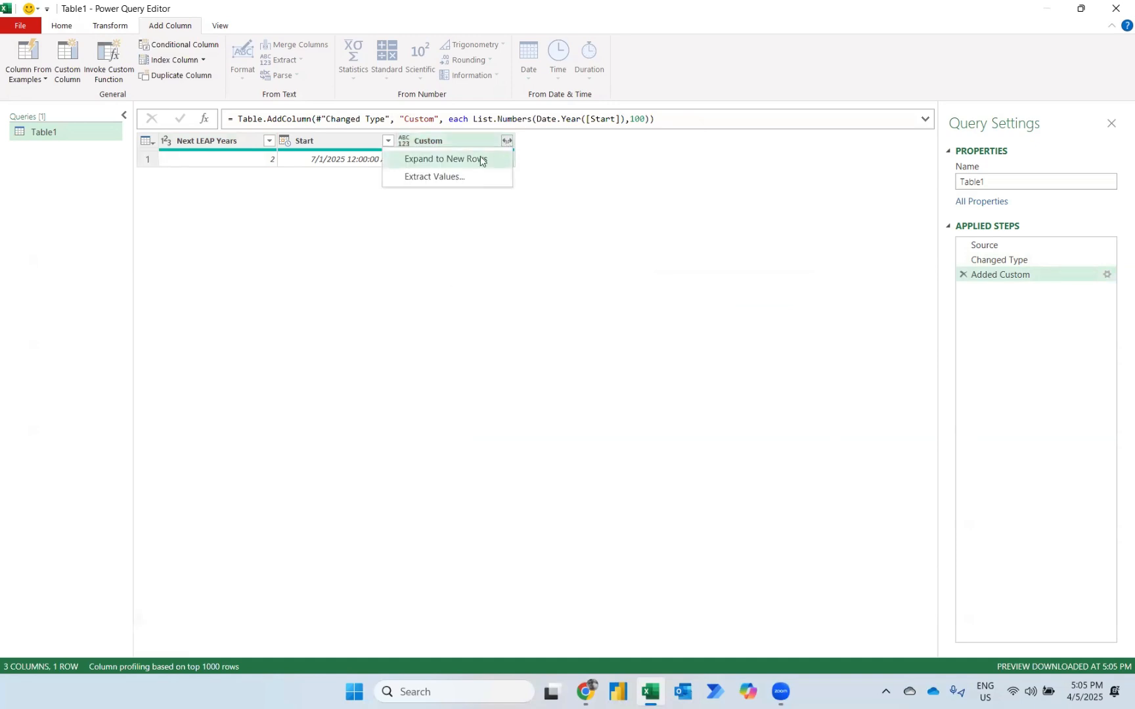
left_click(480, 158)
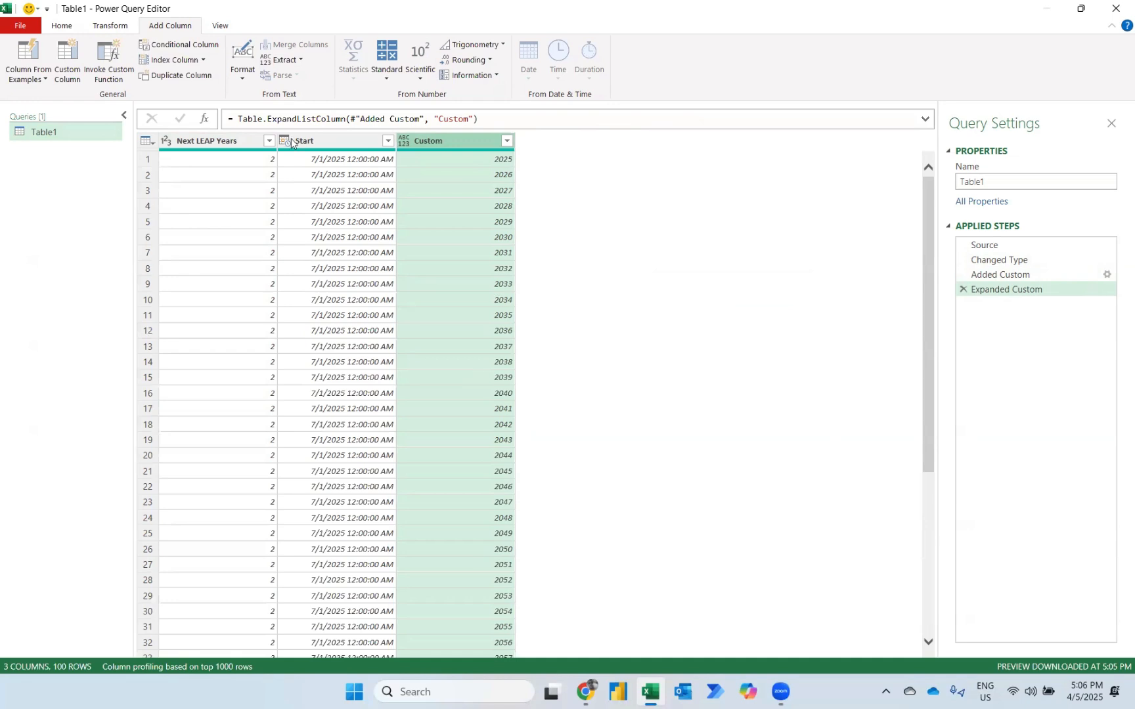
Add a custom column flagging leap years with the formula if Date.IsLeapYear(#date([Custom],1,1)) then 1 else 0.
left_click(65, 56)
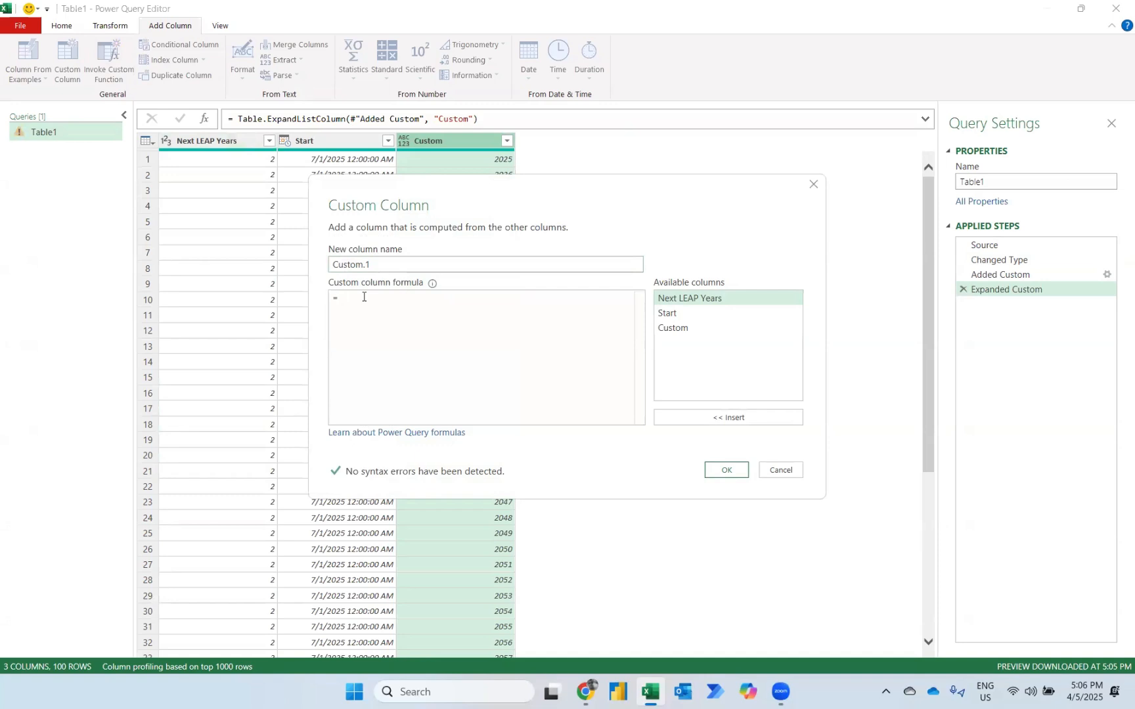
type("if d")
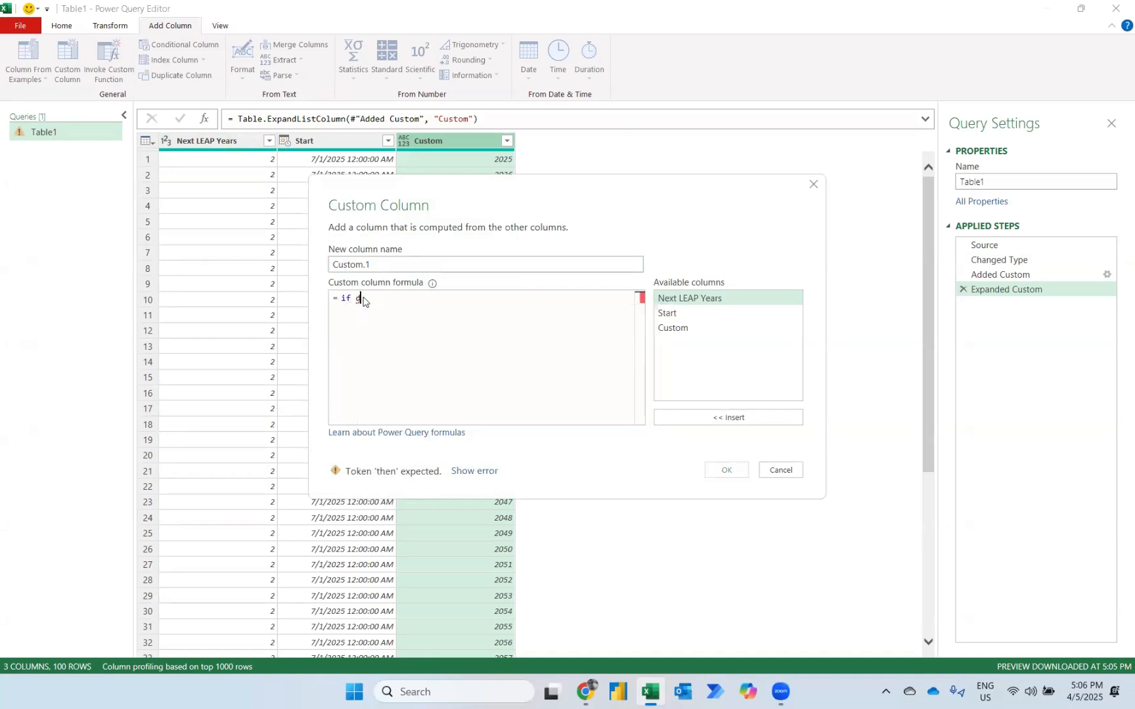
type("atelea")
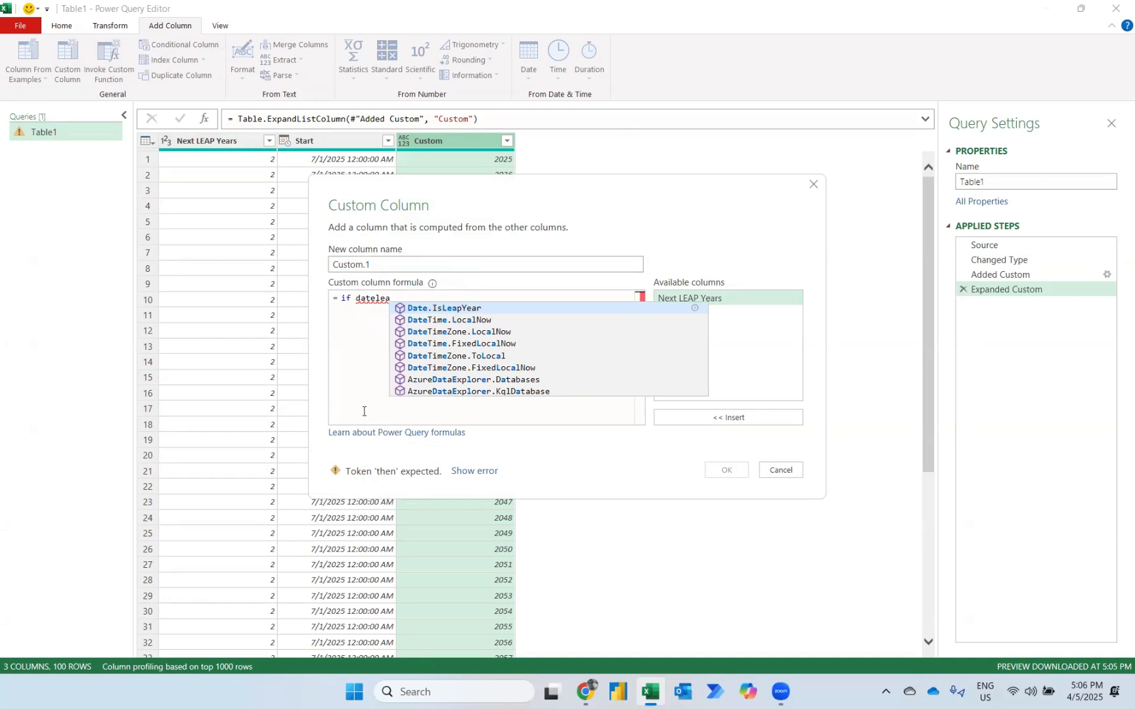
key("Tab")
type("(")
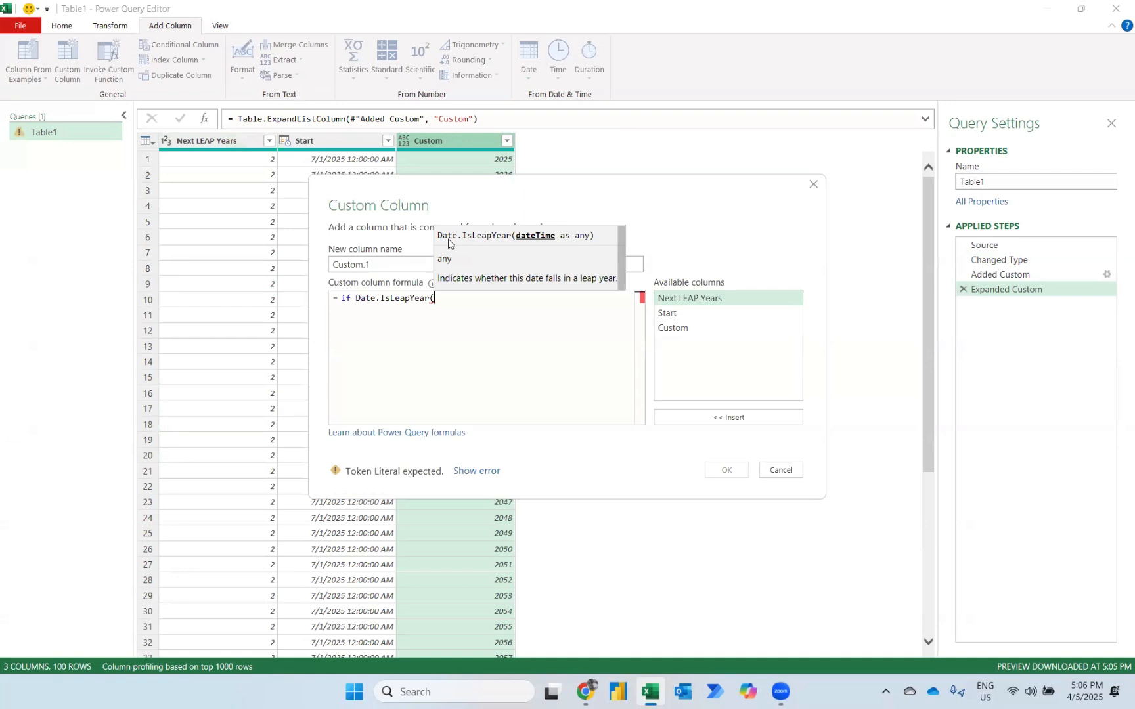
type("#")
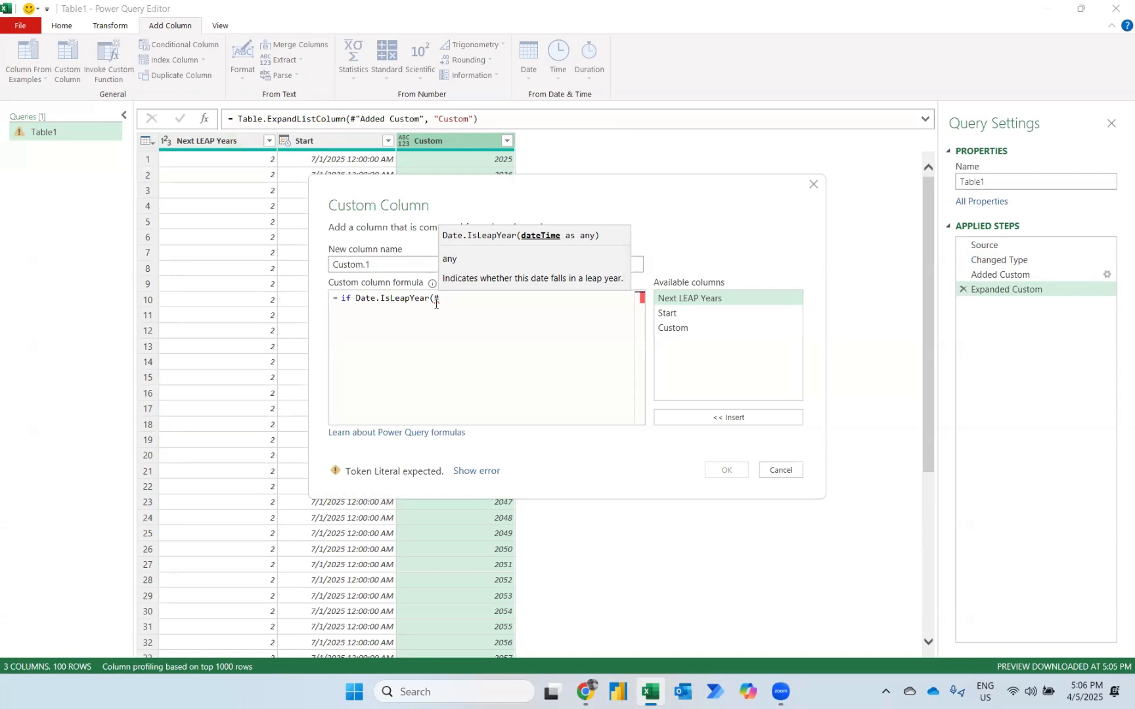
type("da")
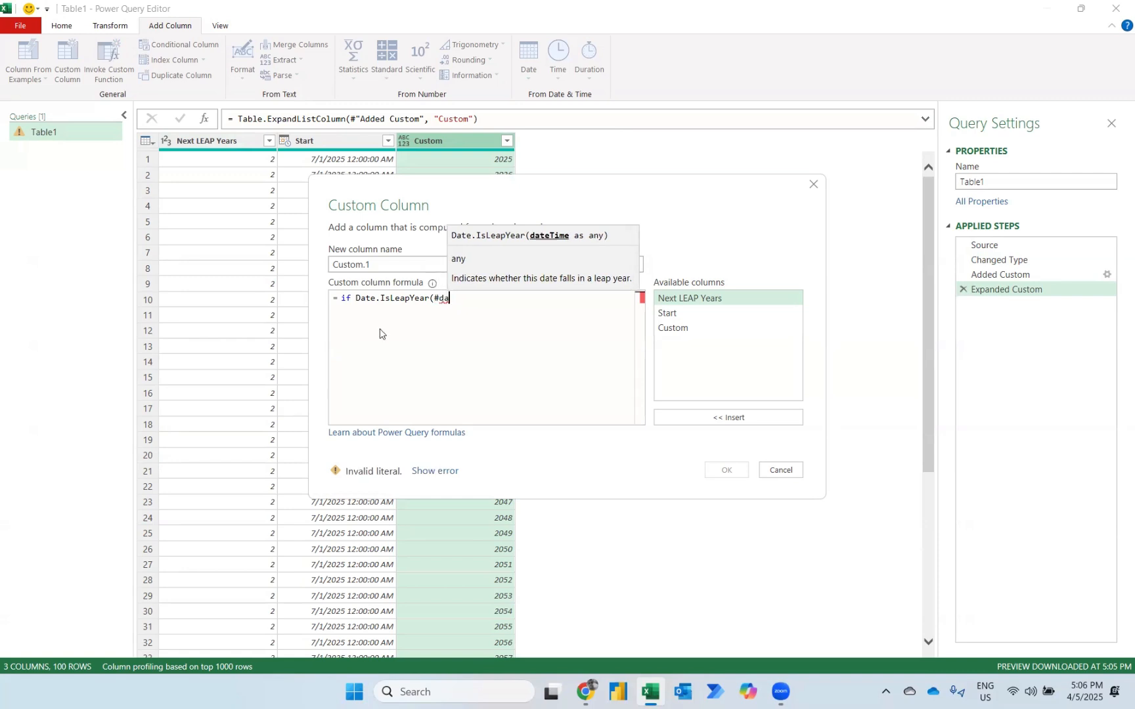
type("te(")
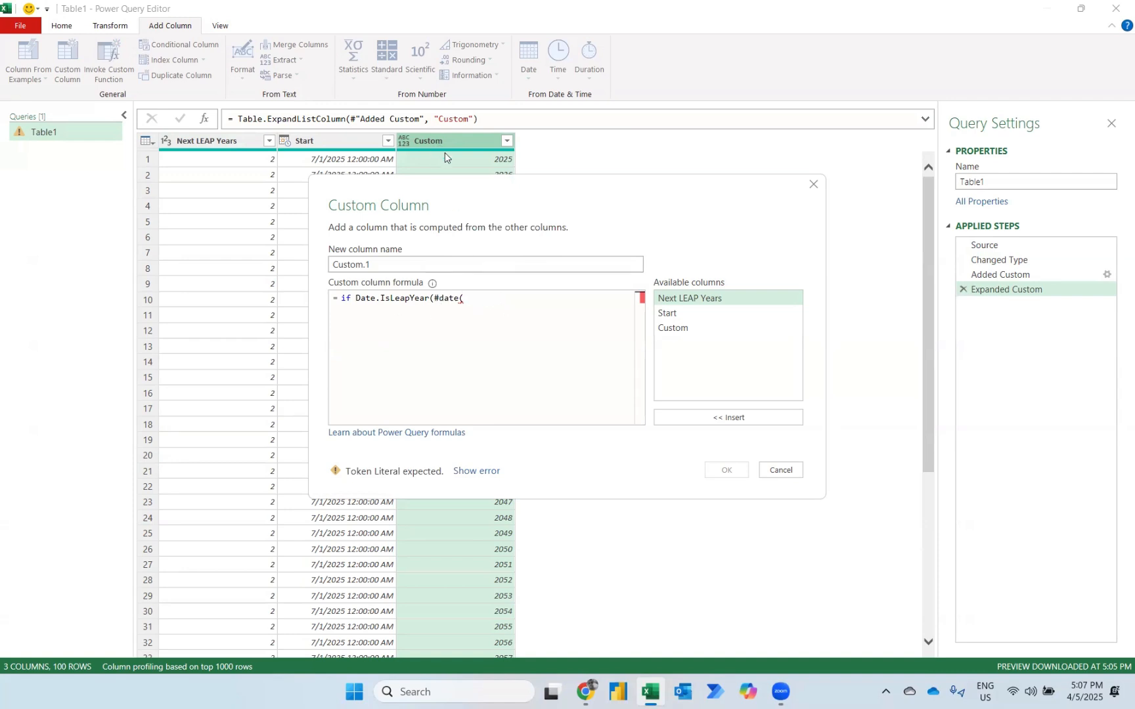
left_click(679, 328)
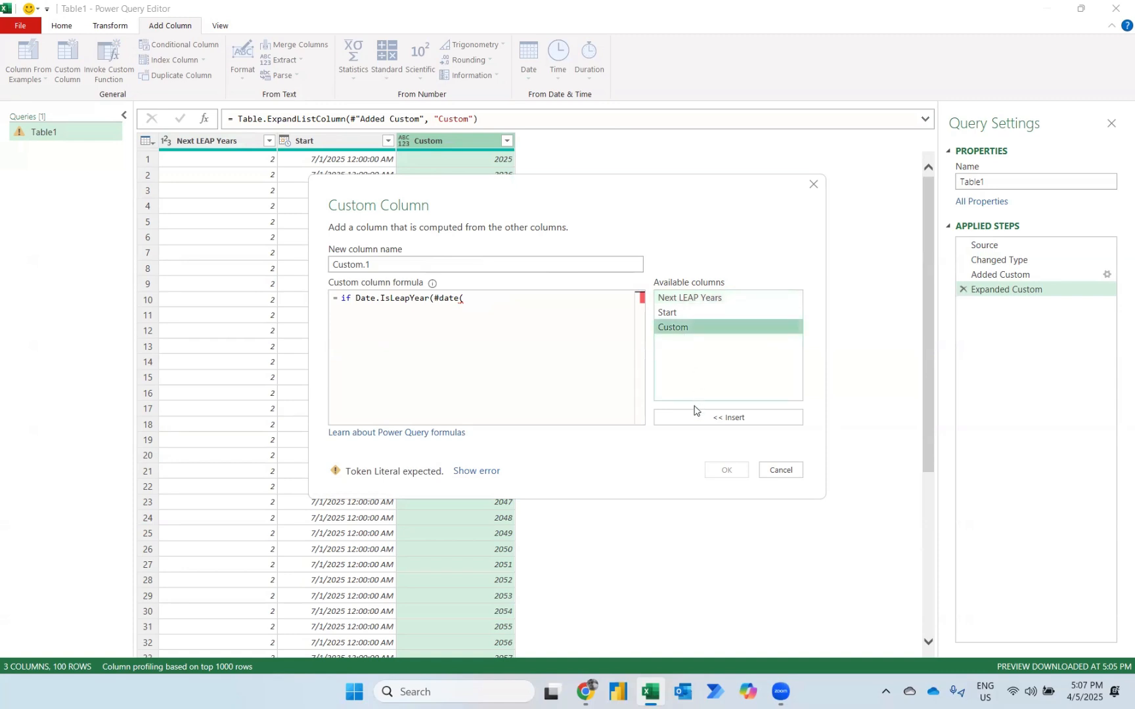
left_click(687, 418)
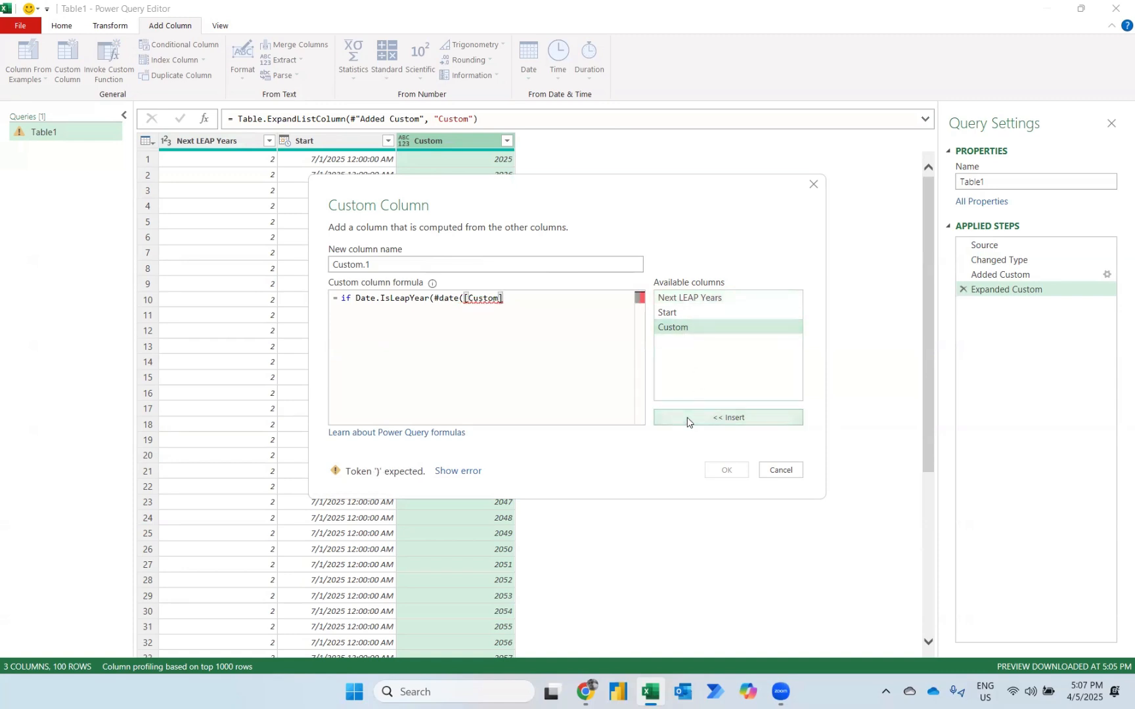
type(",1,1))")
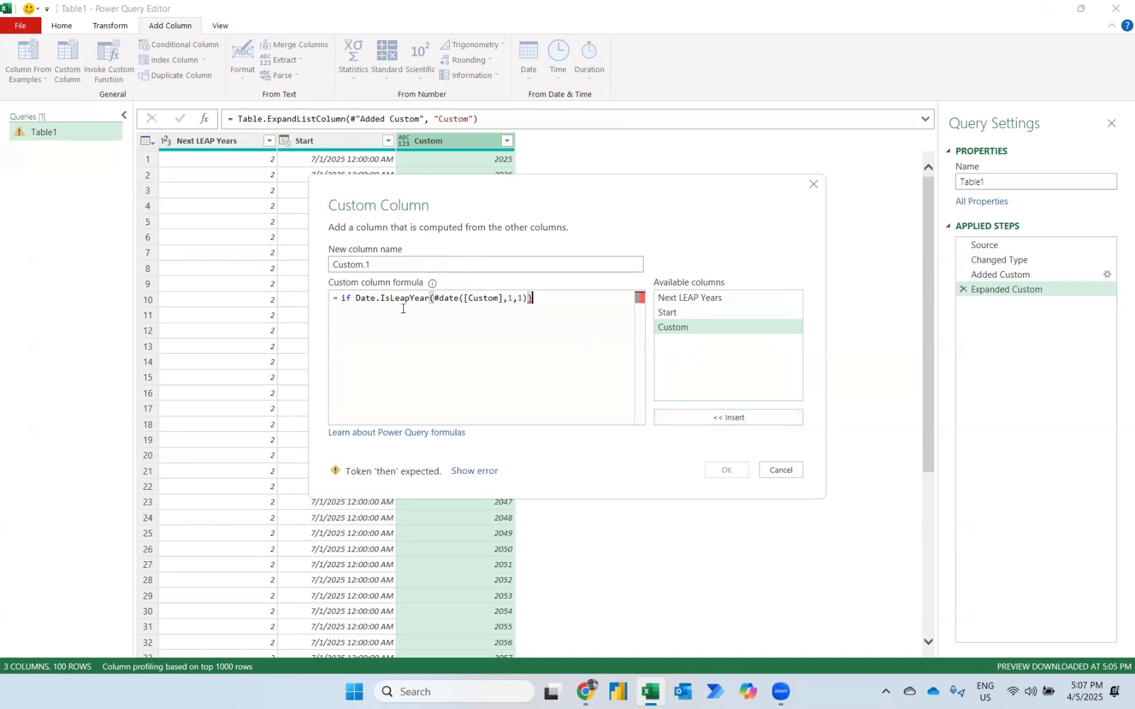
type("then ")
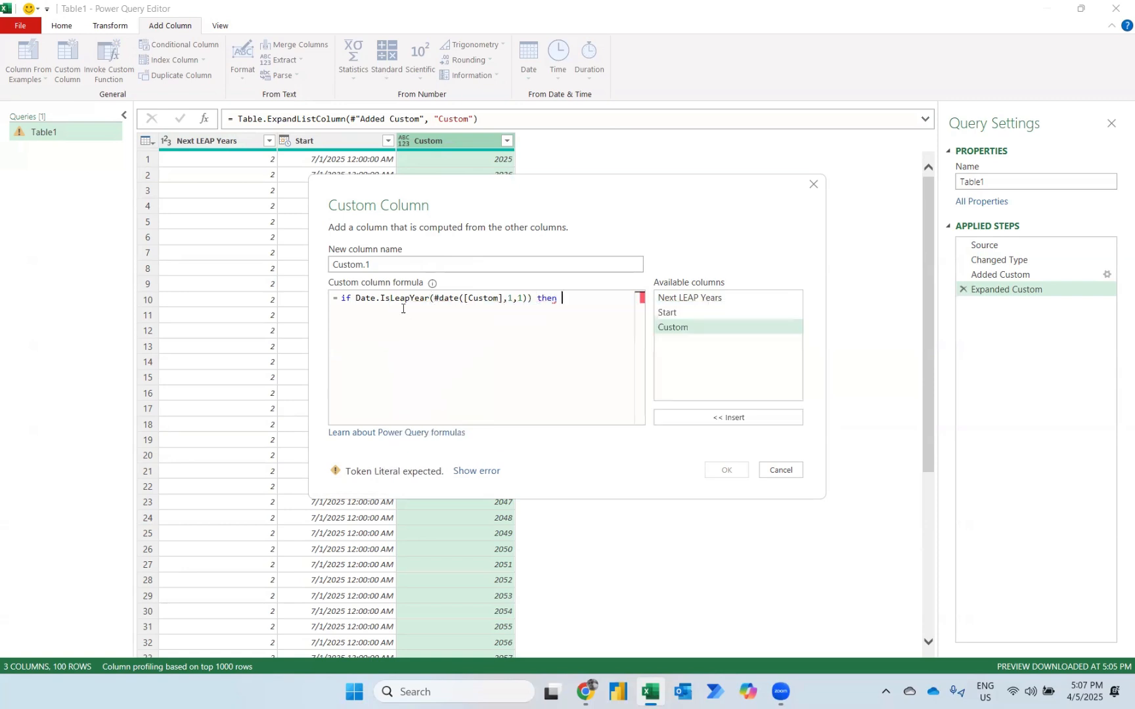
type("1 else 0")
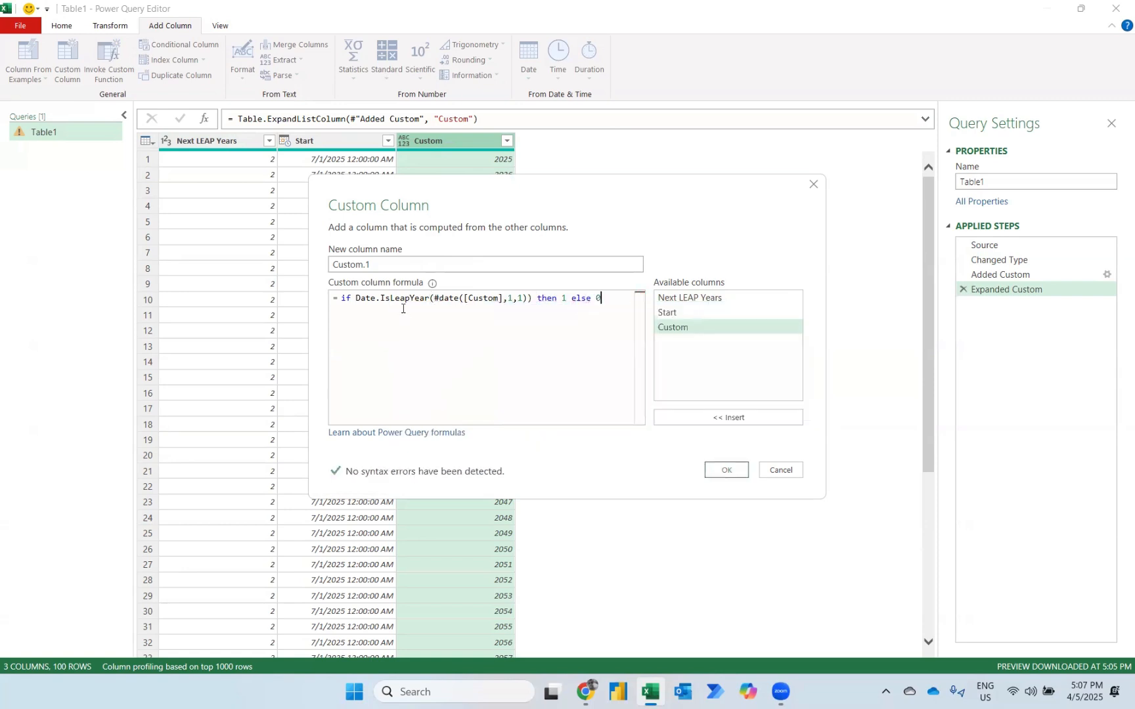
left_click(709, 469)
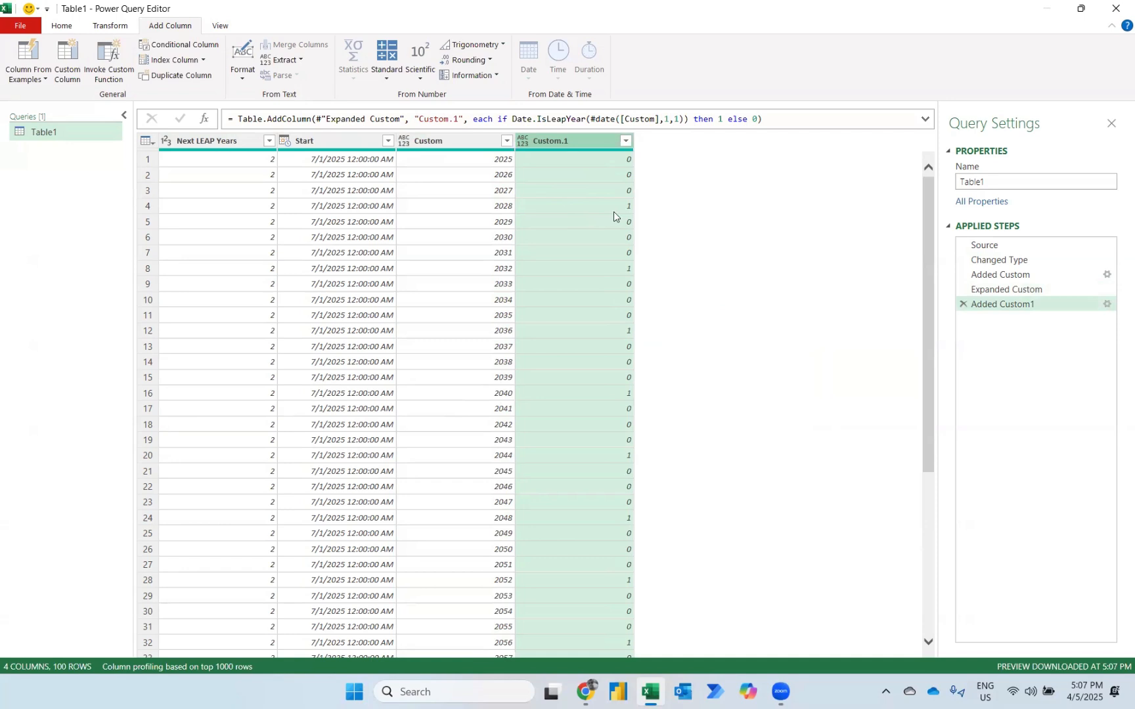
Reopen the leap-year flag column's definition to review its formula, keeping it as it is.
left_click(1107, 305)
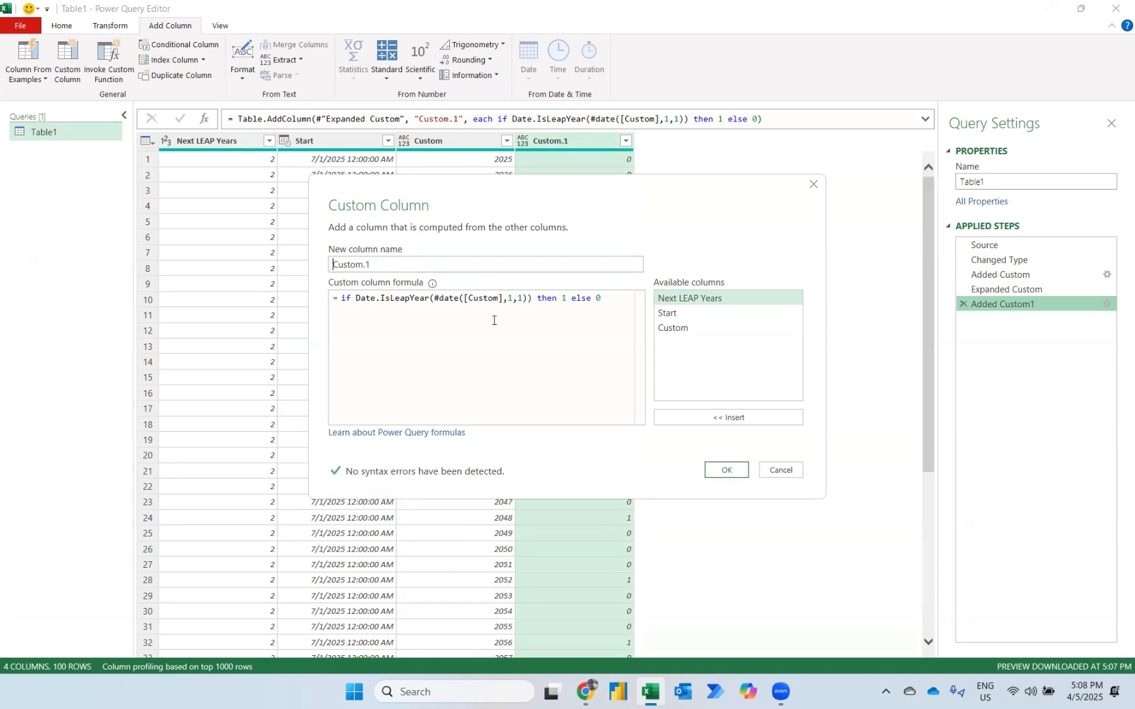
left_click(727, 470)
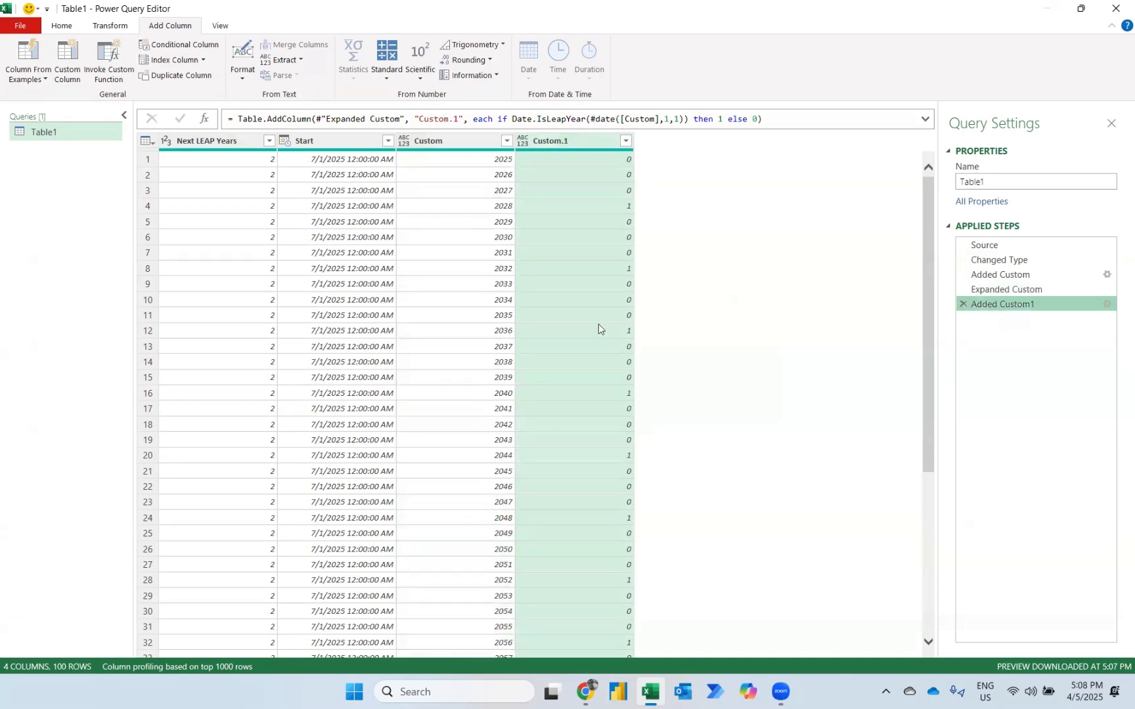
Filter the Custom.1 column to keep only rows with value 1 and add an index column starting from 1.
left_click(624, 142)
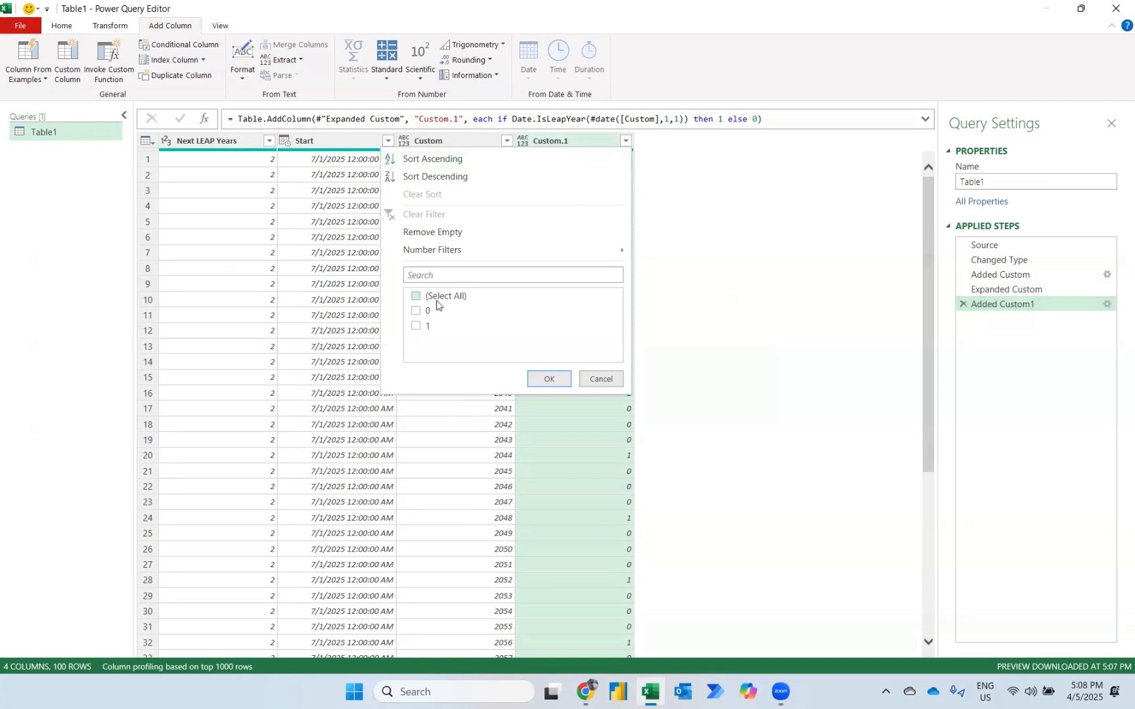
left_click(417, 328)
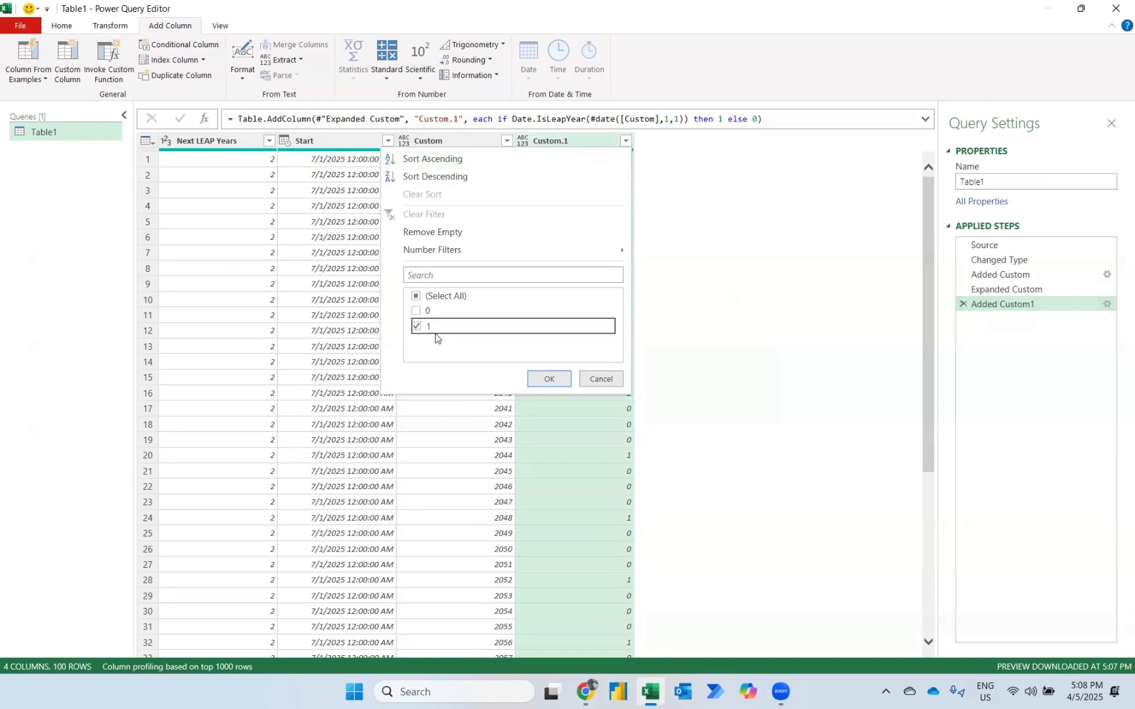
left_click(545, 385)
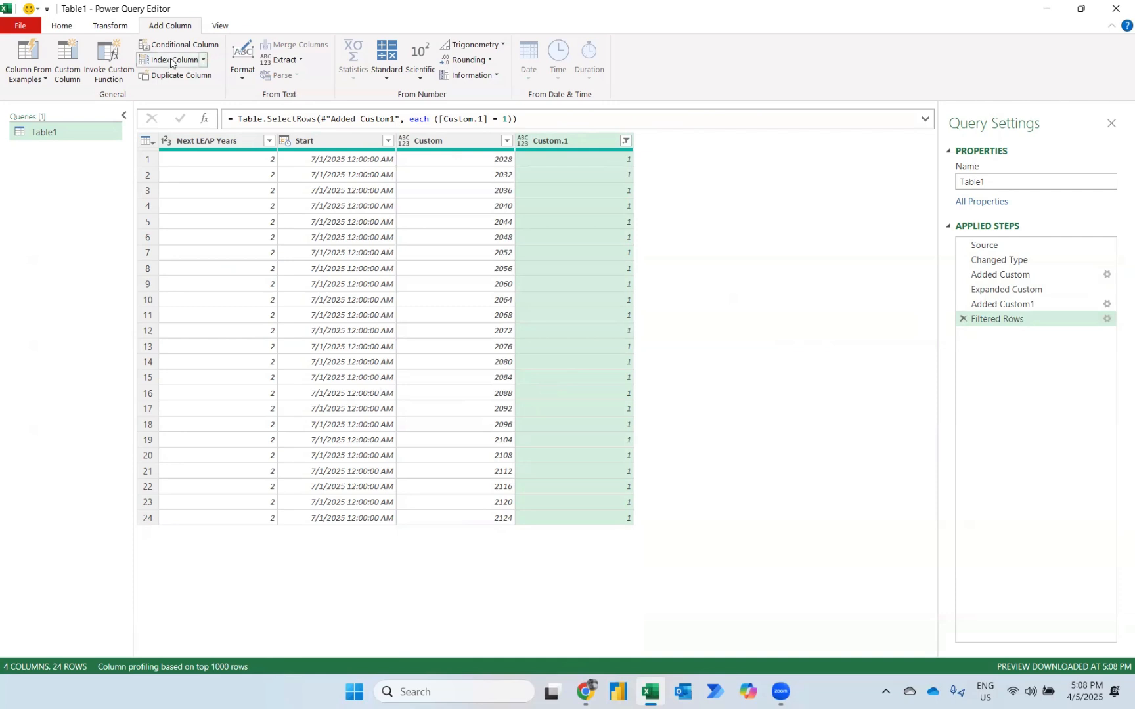
left_click(203, 60)
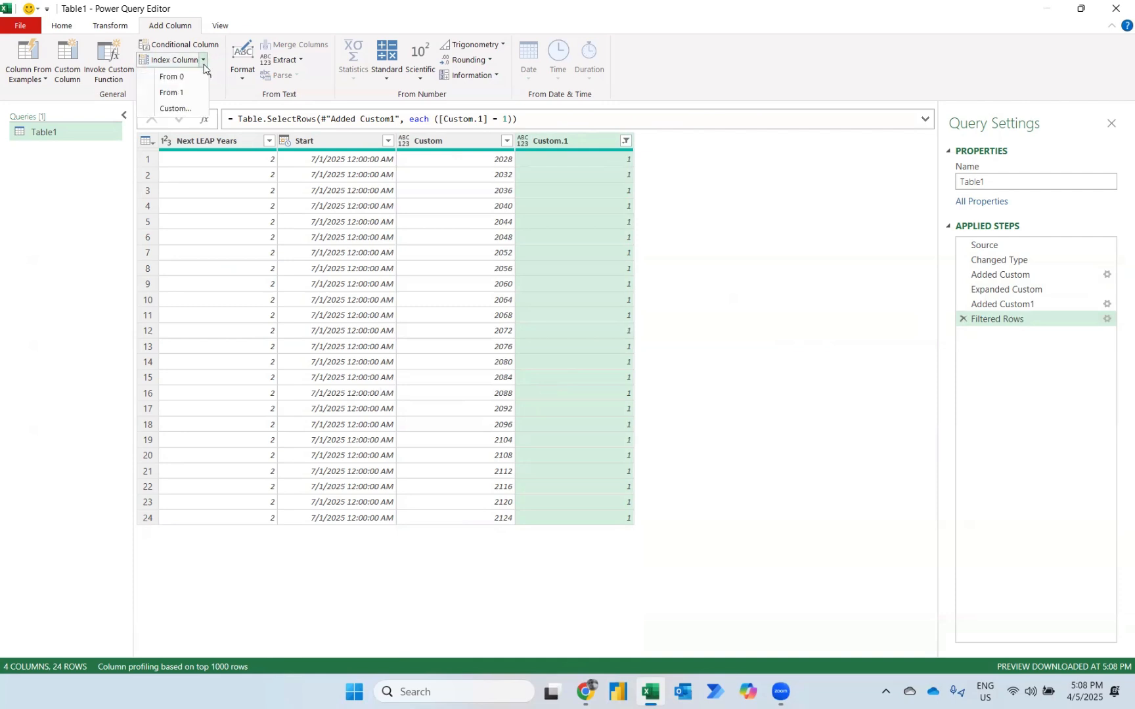
left_click(180, 97)
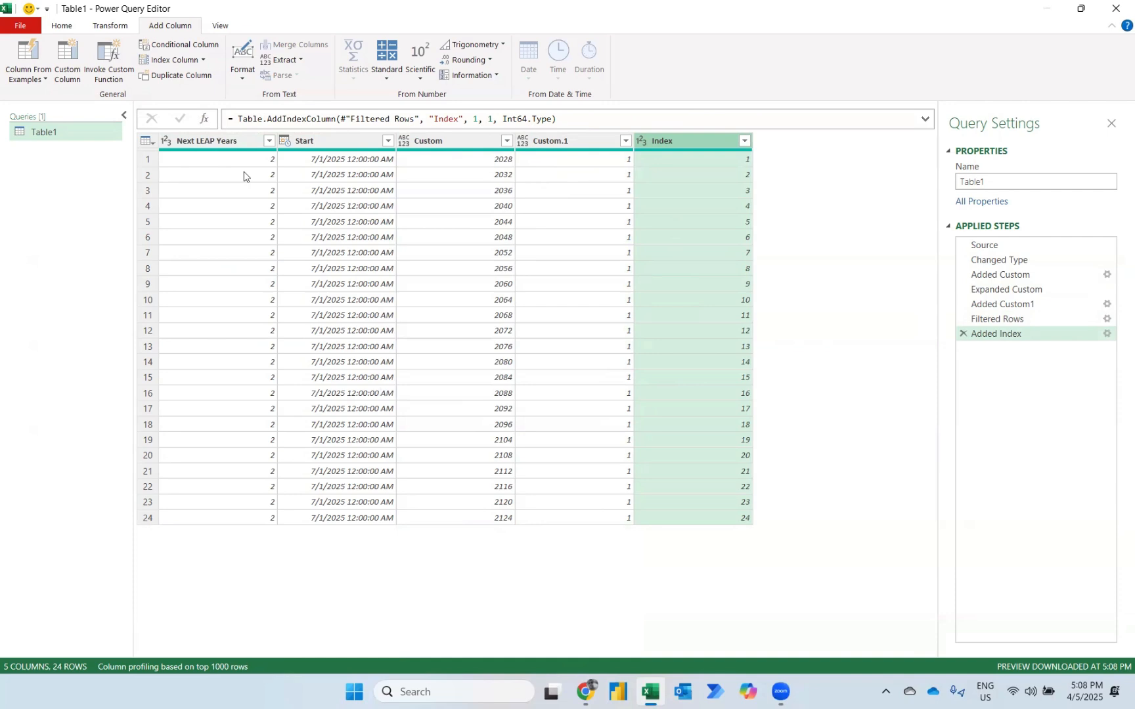
Start a conditional column whose condition is that Index is less than or equal to the Next LEAP Years column.
left_click(187, 44)
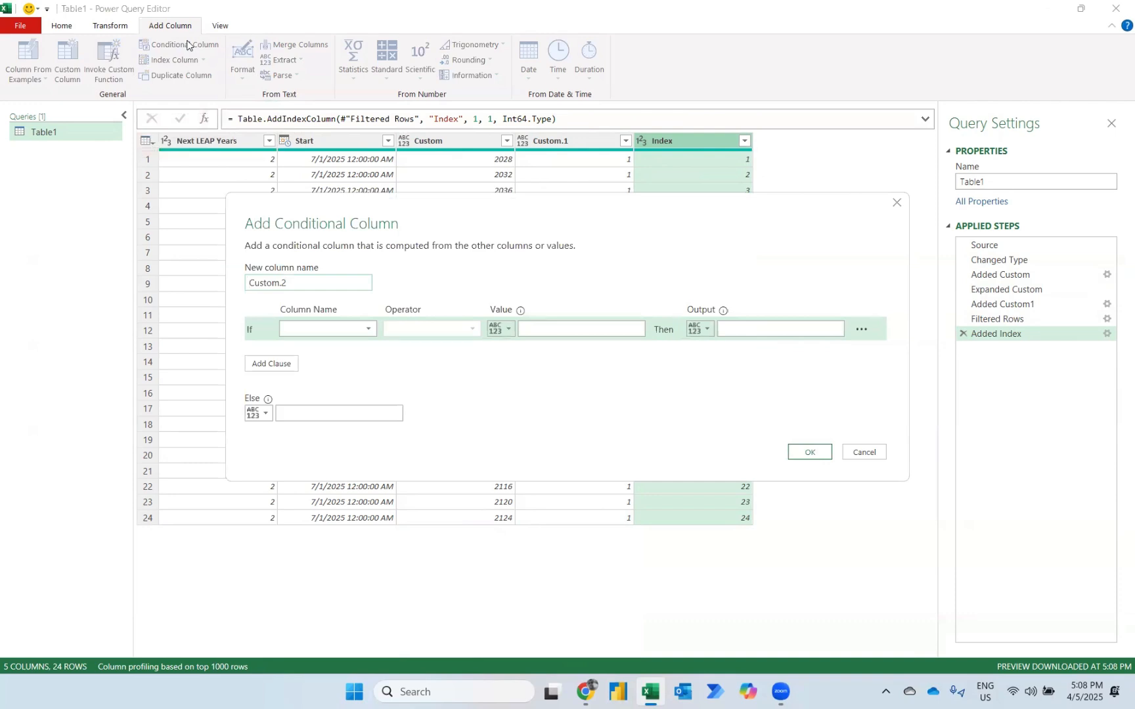
left_click(328, 326)
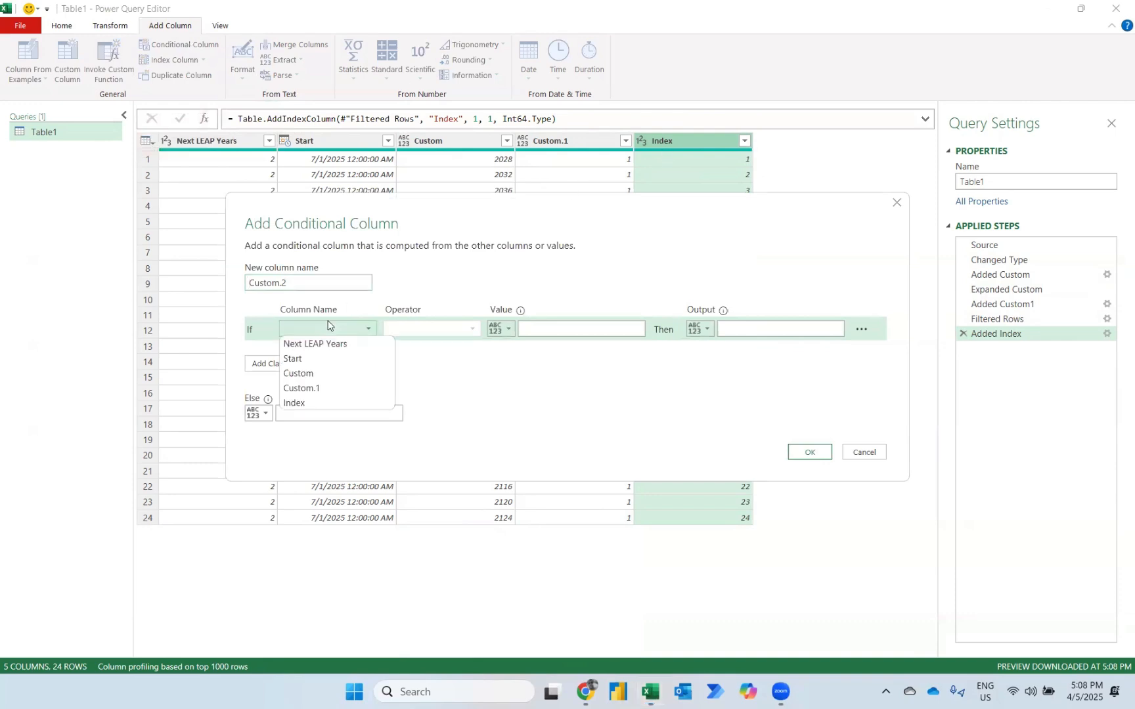
left_click(301, 403)
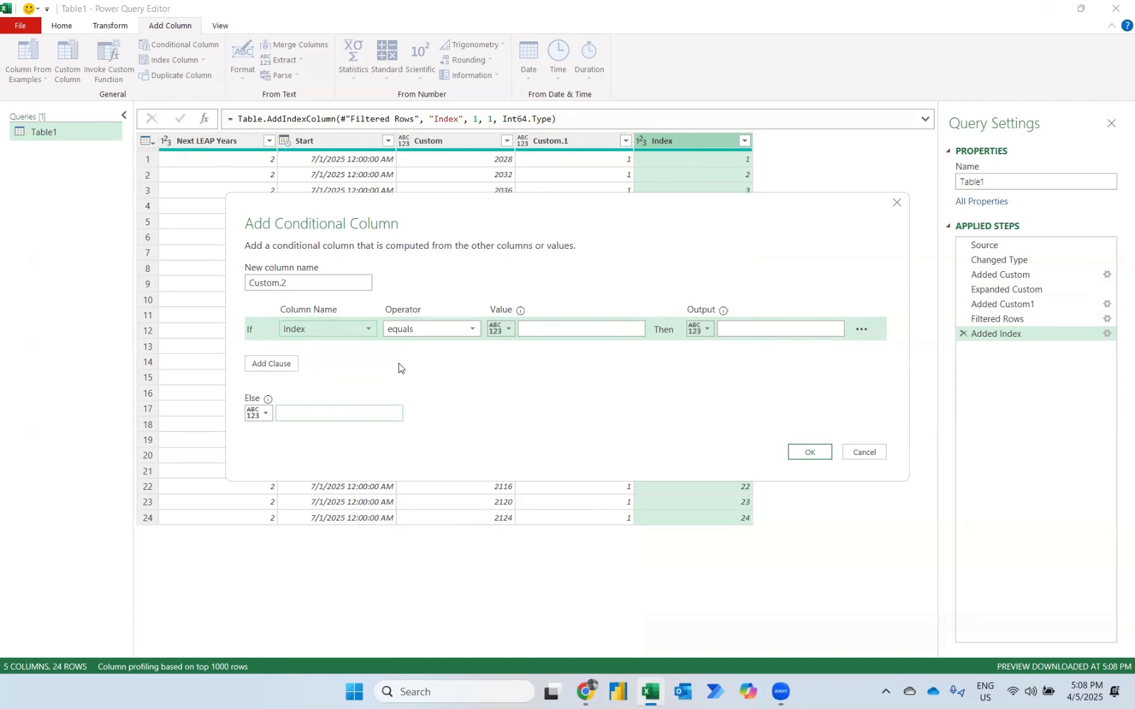
left_click(452, 330)
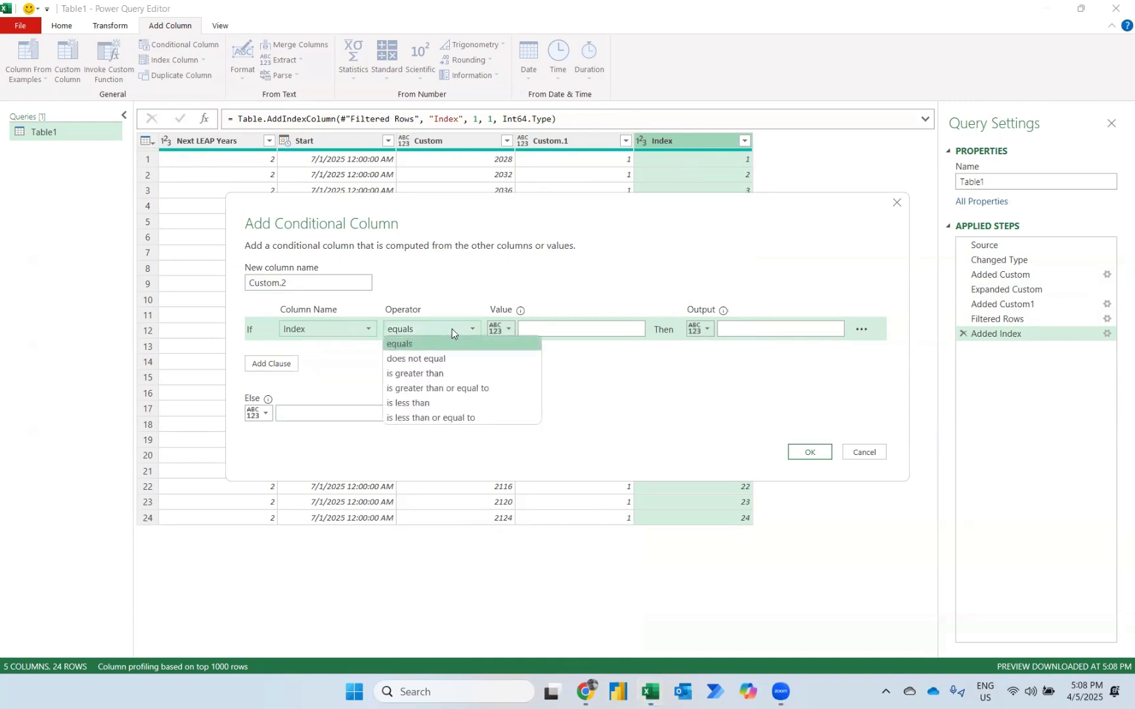
left_click(433, 417)
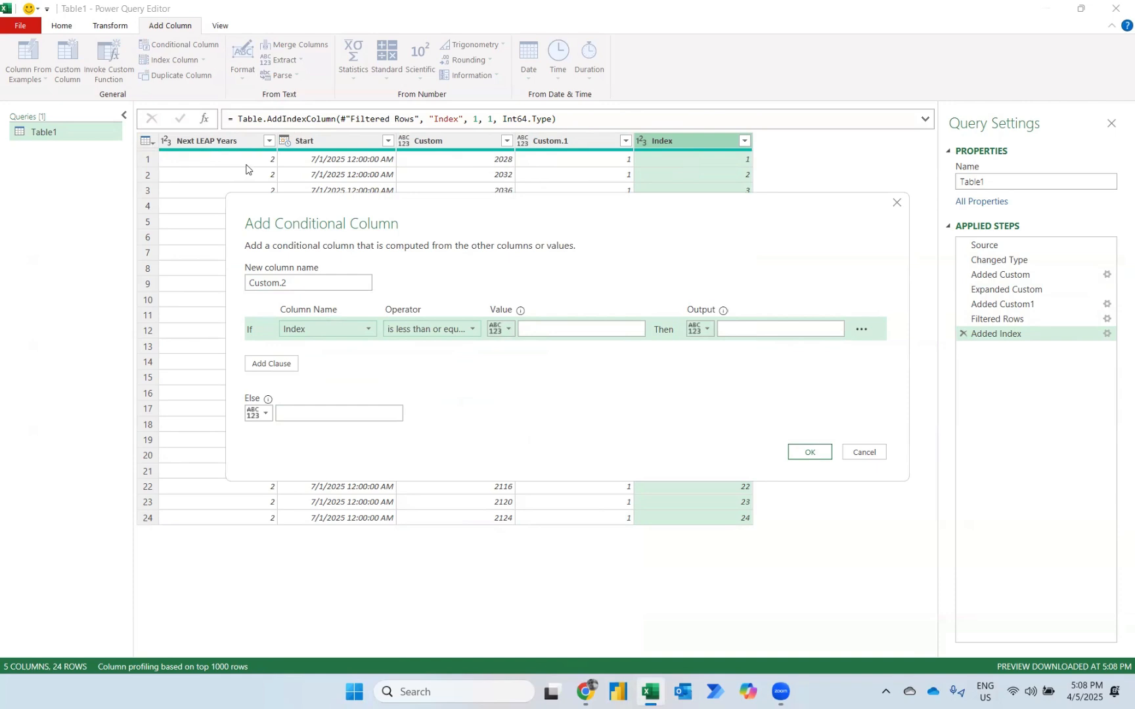
left_click(502, 330)
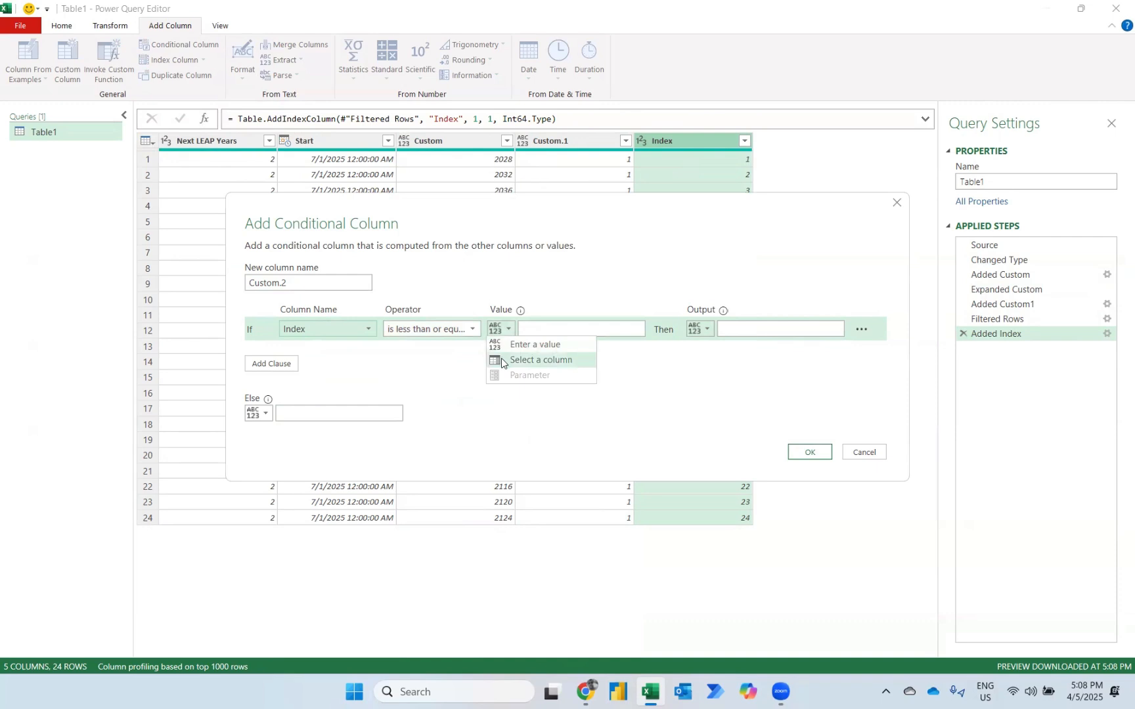
left_click(501, 358)
left_click(563, 329)
left_click(554, 342)
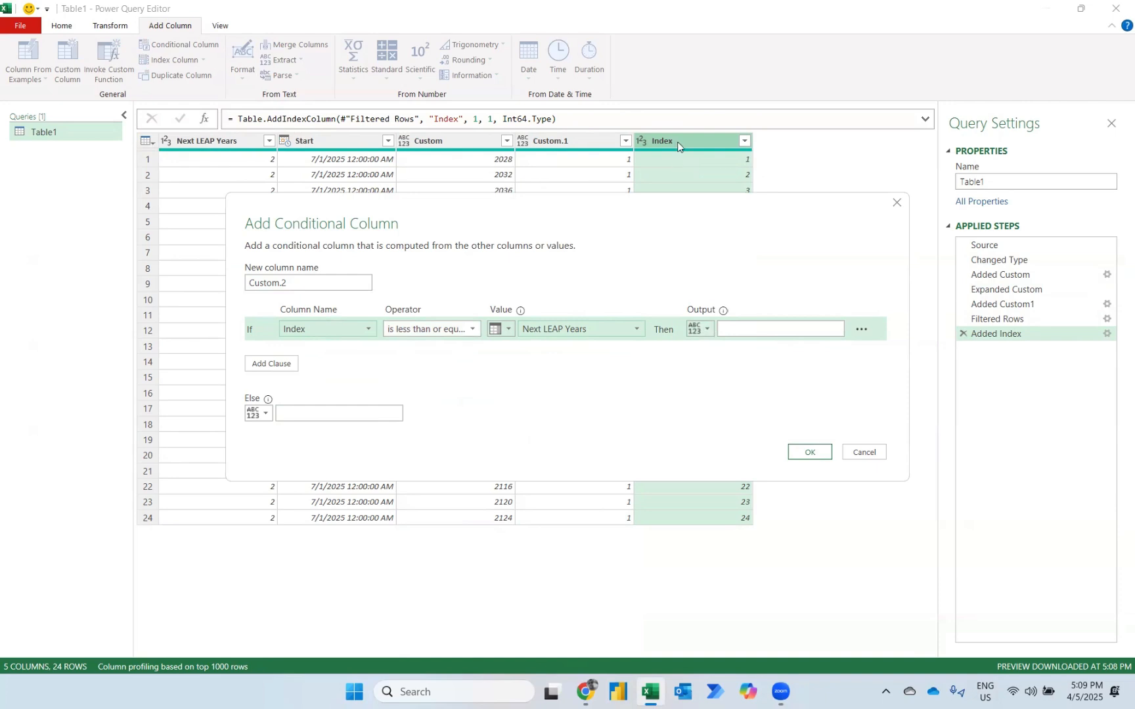
Set the conditional column's output to the Index column and its else value to null, and create the column.
left_click(702, 328)
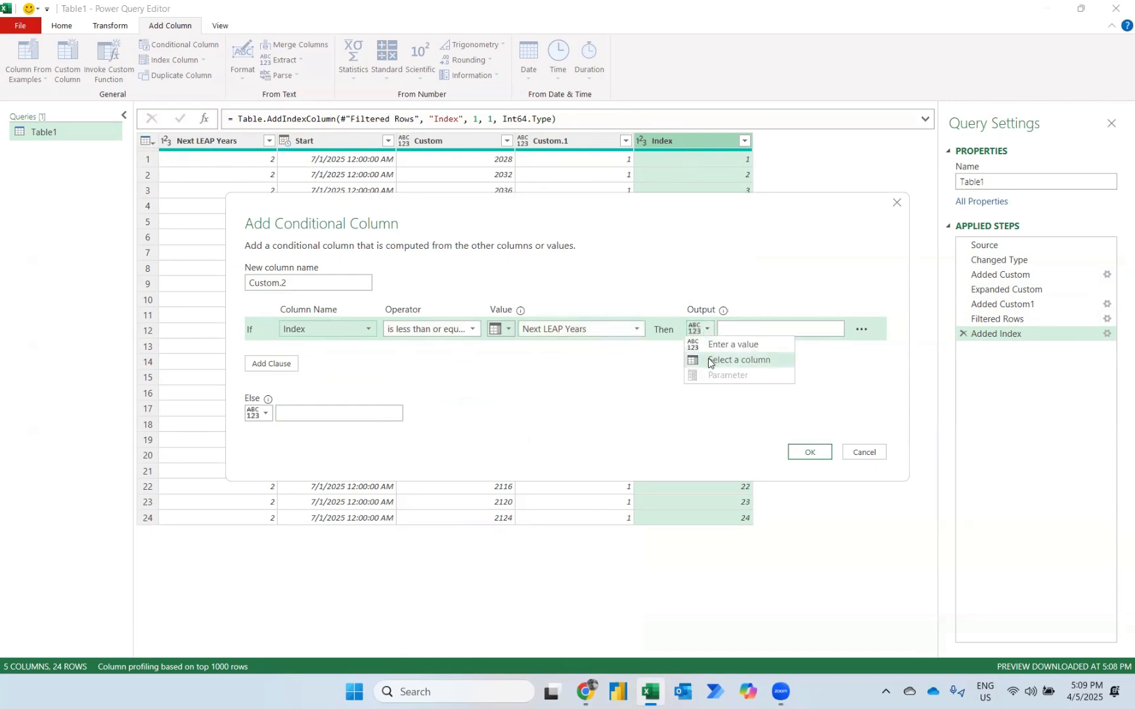
left_click(710, 360)
left_click(759, 330)
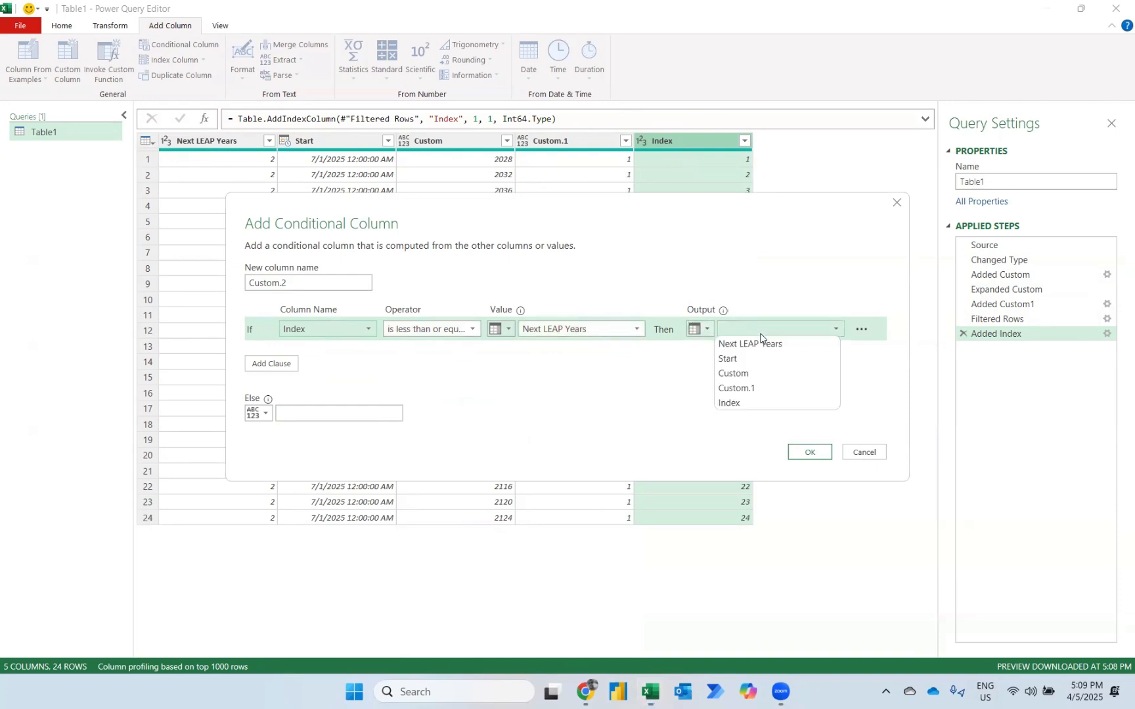
left_click(729, 402)
left_click(302, 412)
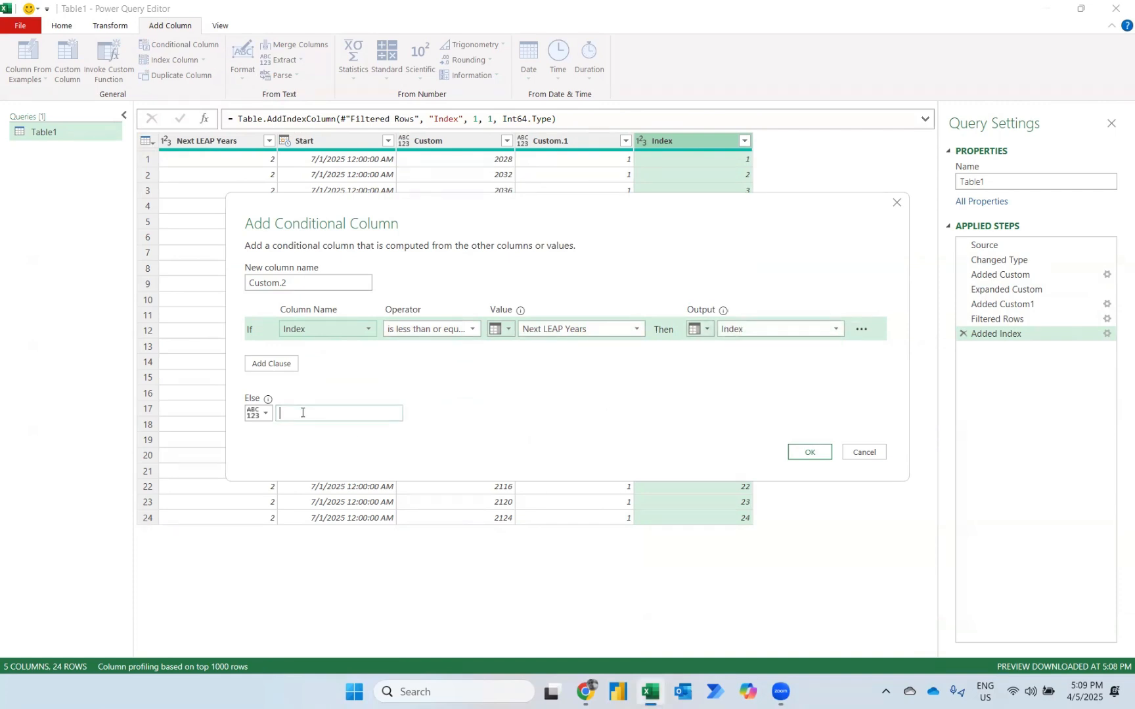
key("Caps_Lock")
type("NULL")
key("BackSpace")
key("BackSpace")
key("BackSpace")
key("BackSpace")
key("Caps_Lock")
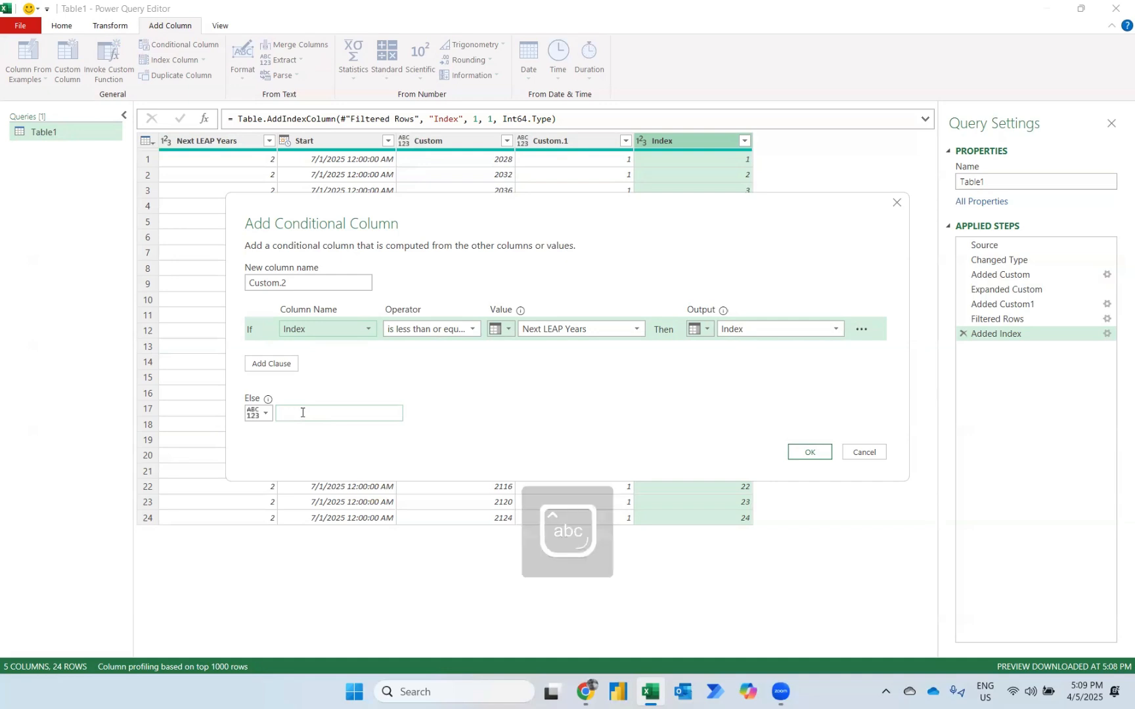
type("null")
left_click(800, 453)
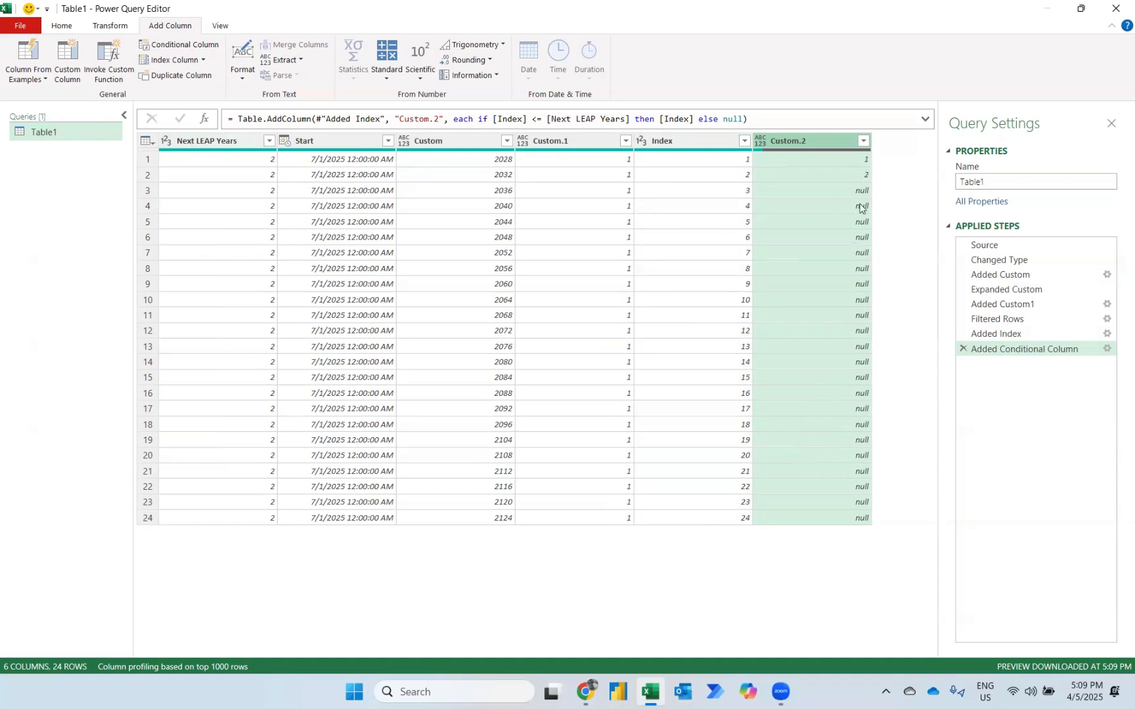
Filter the null rows out of the Custom.2 column.
left_click(863, 141)
left_click(654, 310)
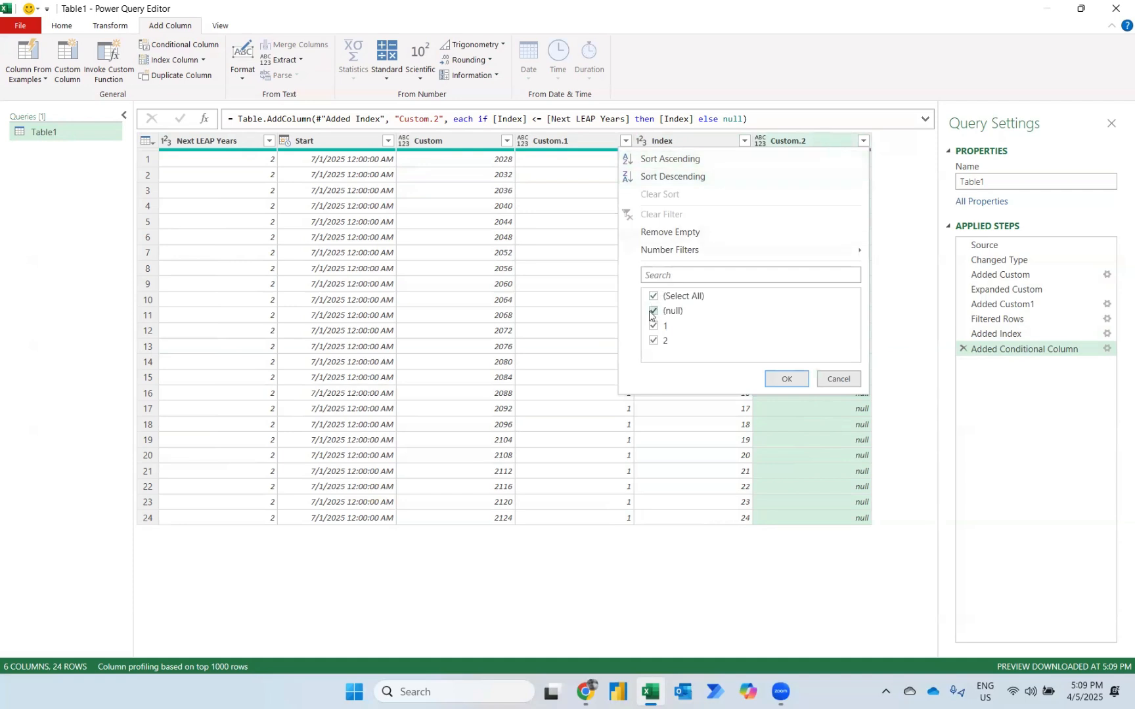
left_click(774, 380)
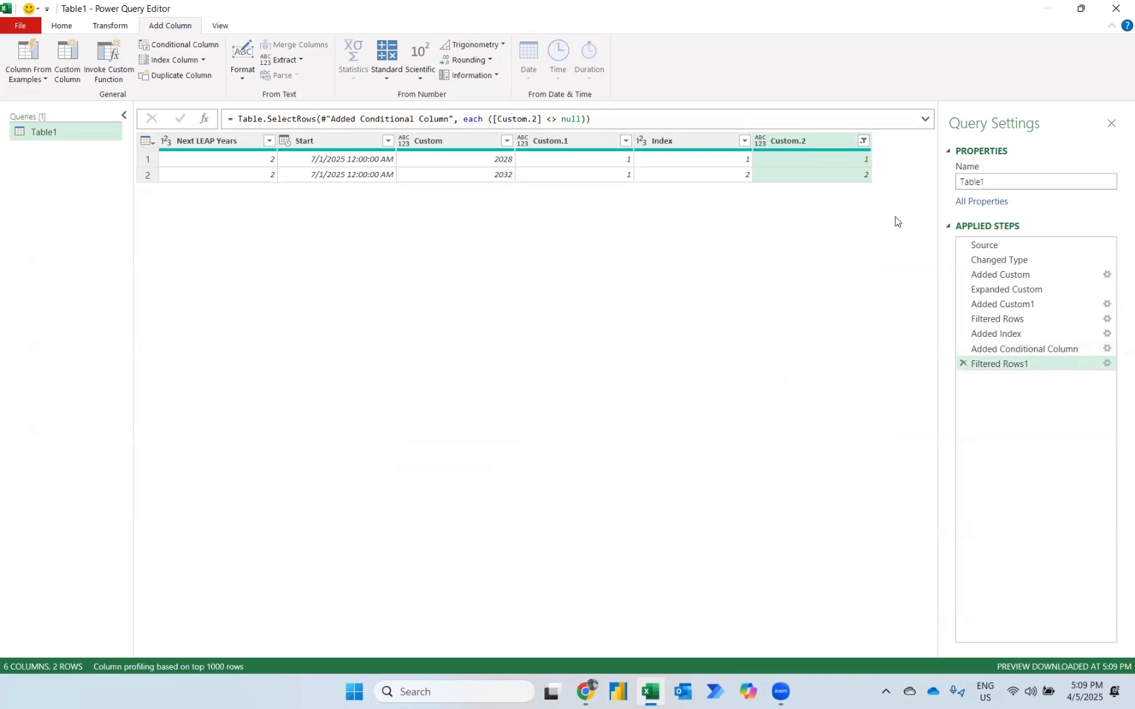
Rename the Table1 query as First Leap Year.
left_click(961, 178)
double_click(961, 178)
type("F")
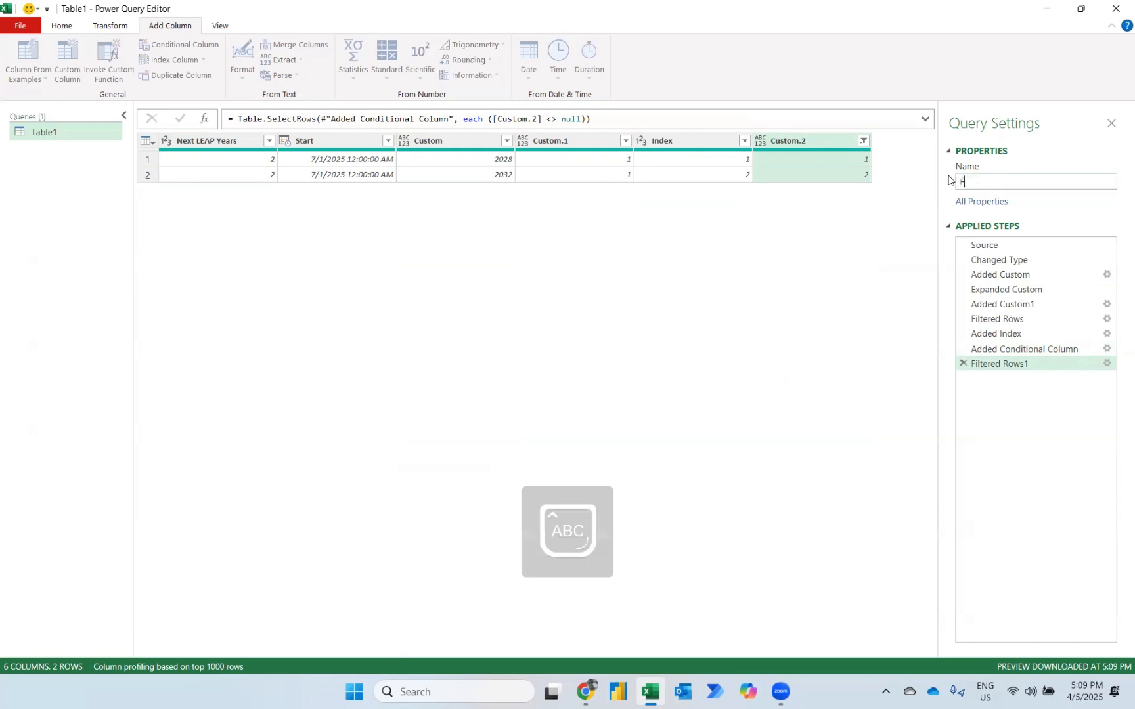
type("irst Leap Year")
key("Return")
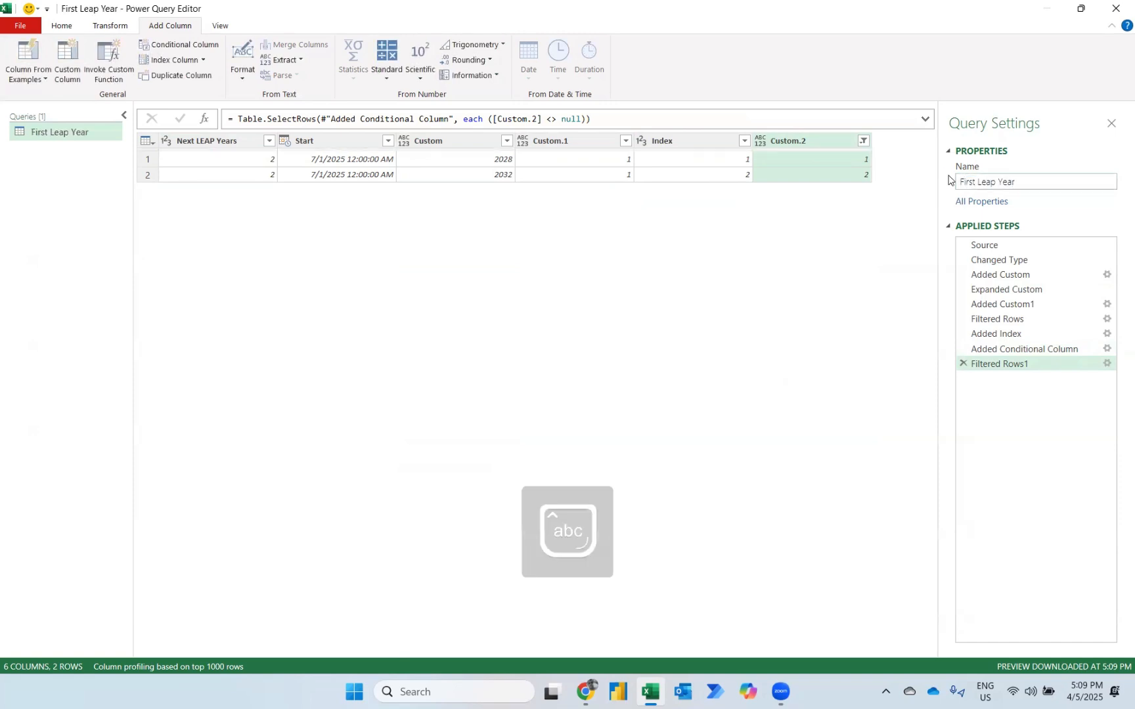
Duplicate the First Leap Year query and rename the copy as Next Leap Year.
right_click(50, 134)
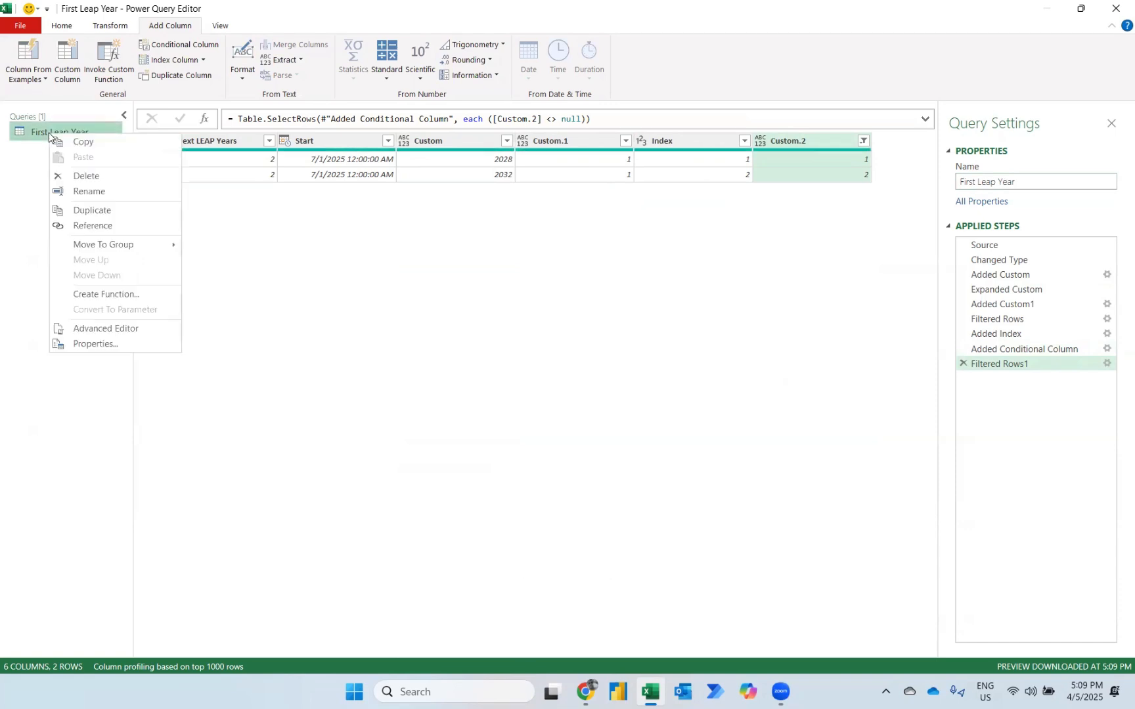
left_click(87, 212)
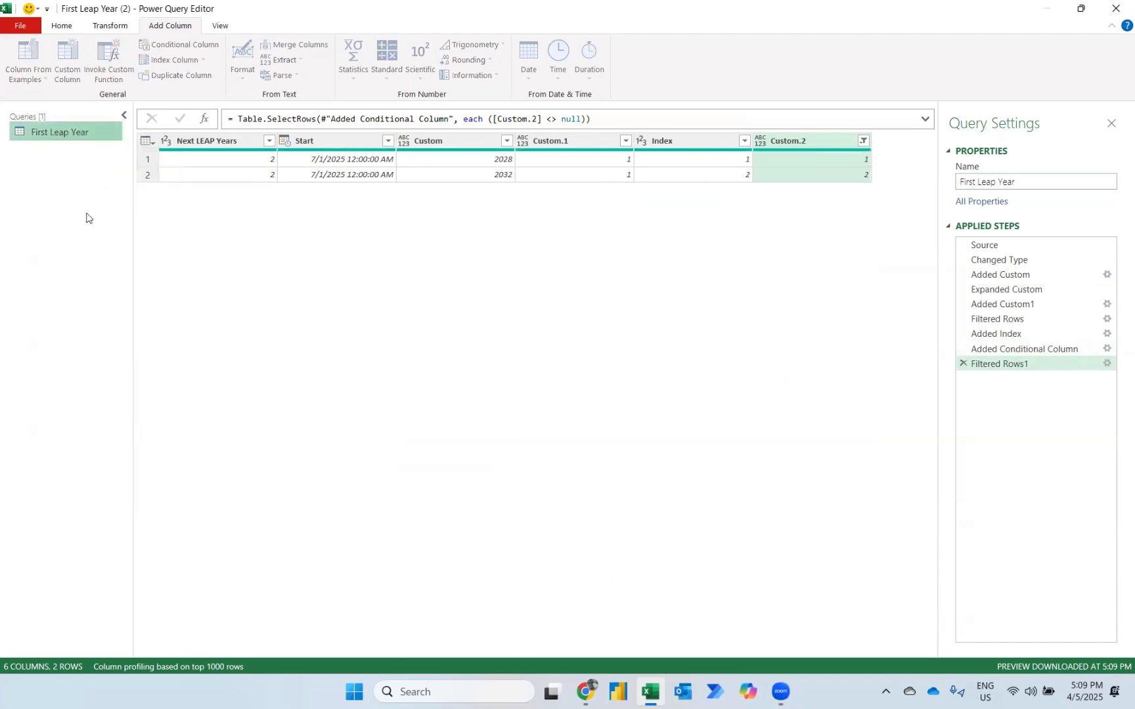
left_click(977, 181)
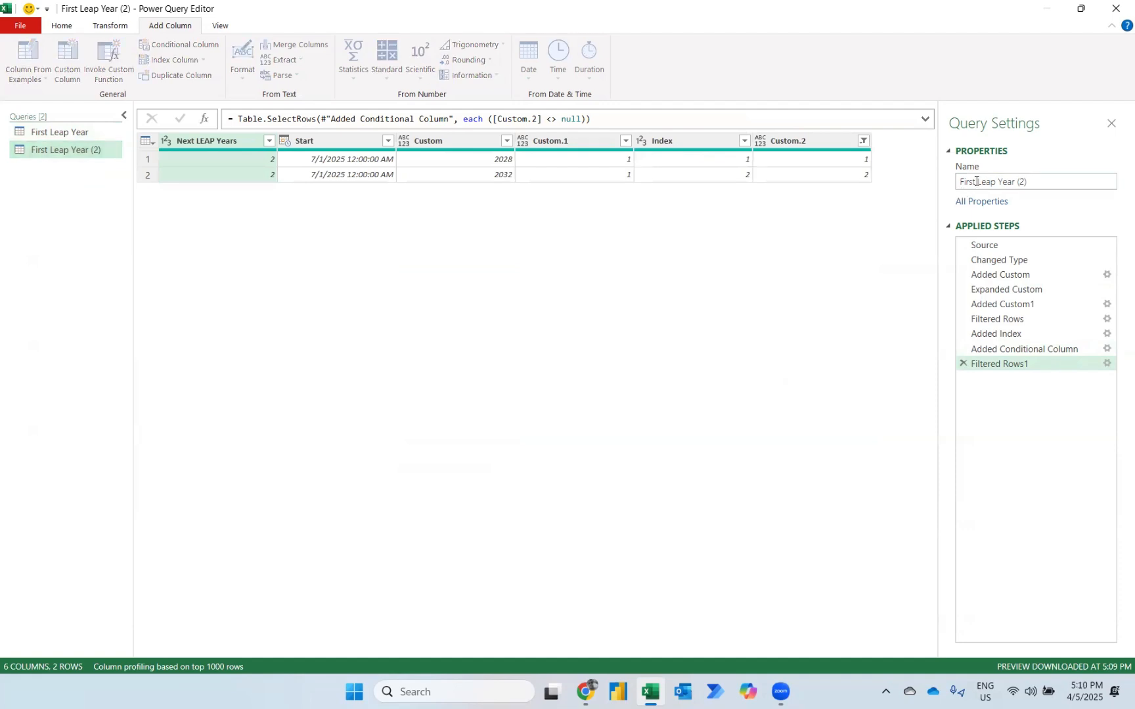
double_click(976, 181)
type("Next")
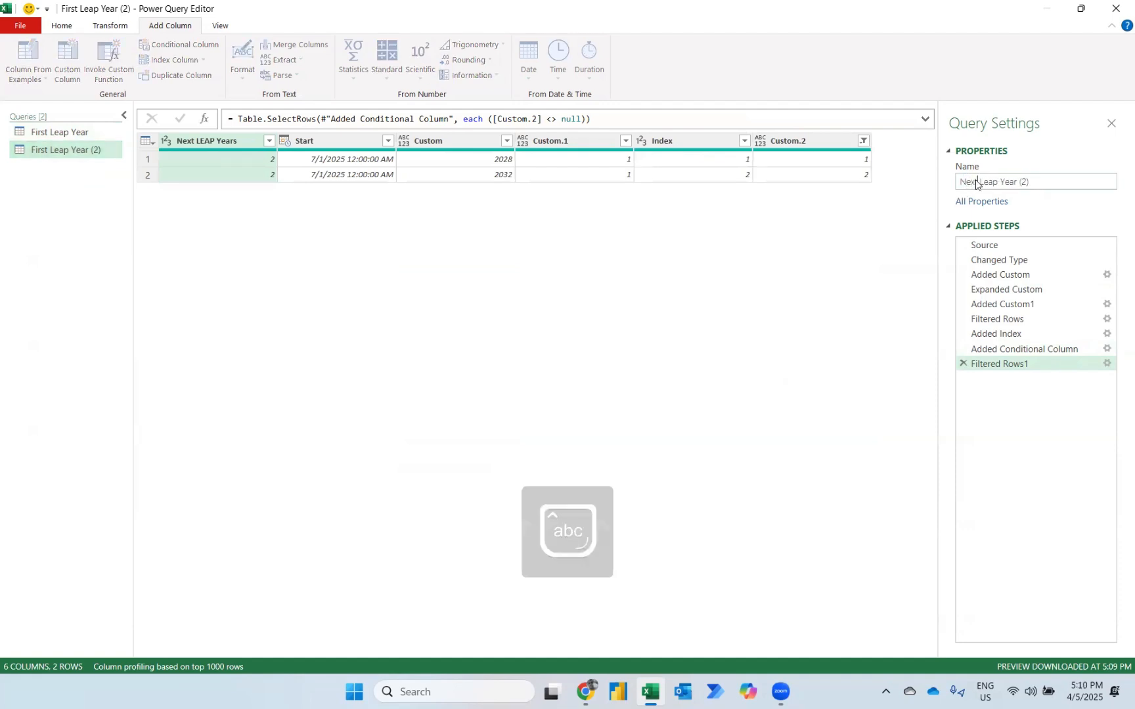
key("ctrl+Right")
key("ctrl+Right")
key("ctrl+Right")
key("shift+End")
key("Delete")
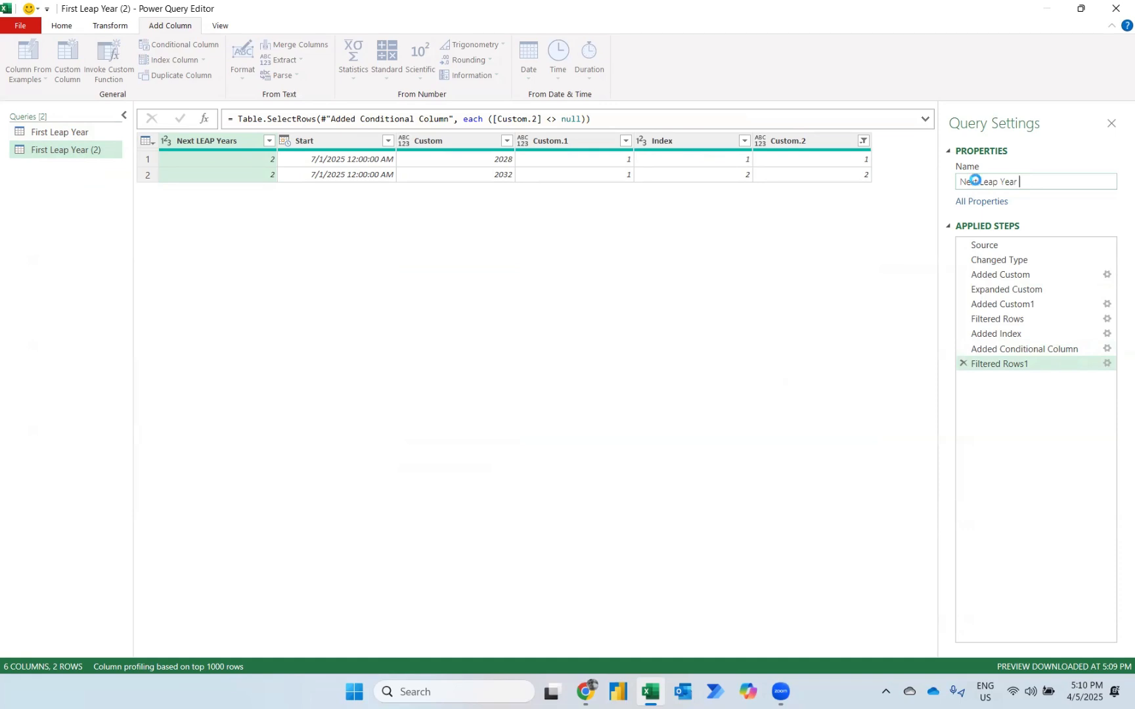
key("Return")
In the First Leap Year query, start a custom column whose formula begins with if [Custom.2] = 1 then.
left_click(46, 134)
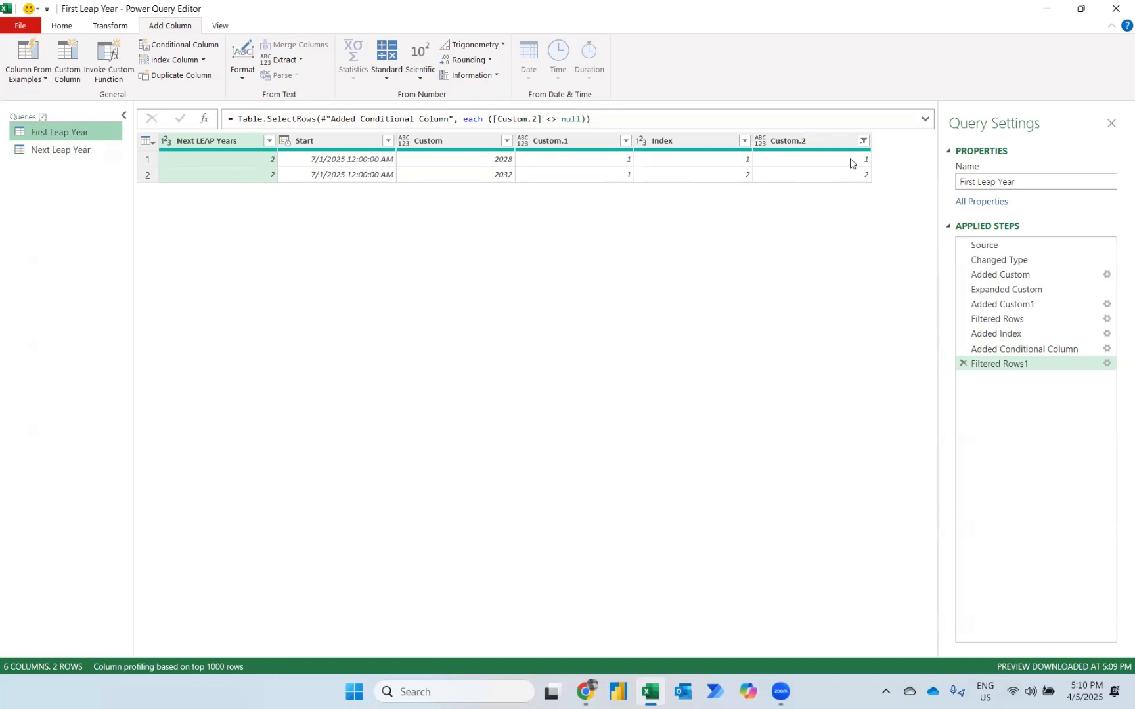
left_click(69, 63)
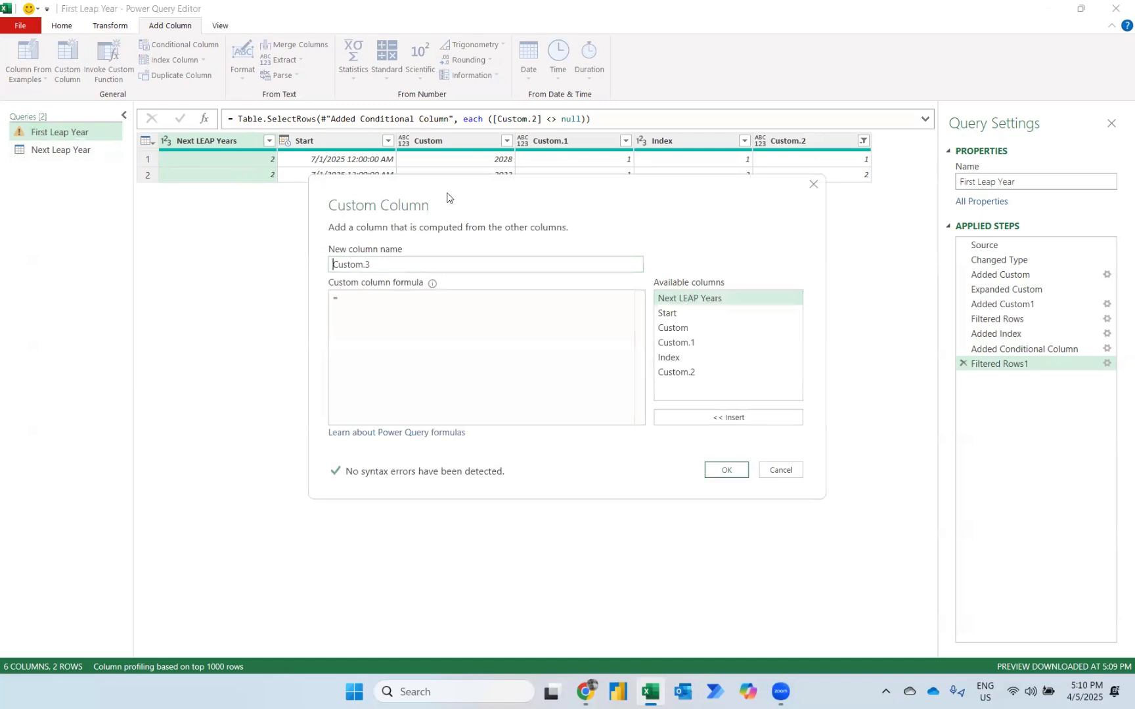
left_click(303, 382)
type("if")
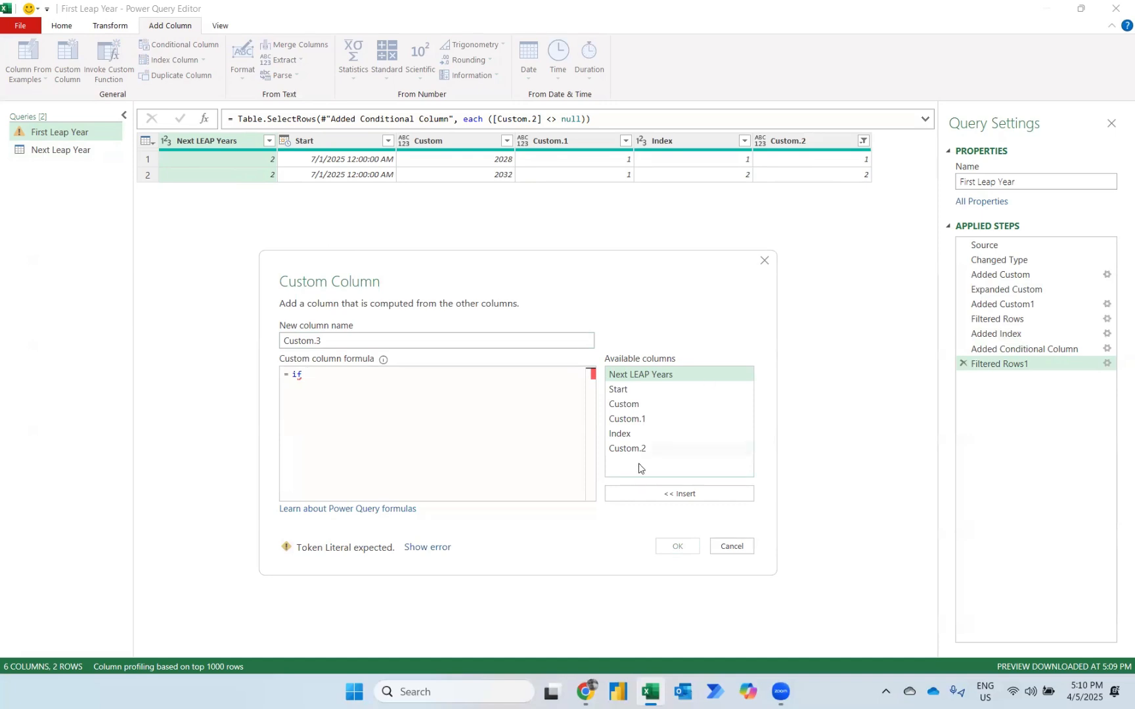
left_click(627, 449)
left_click(649, 493)
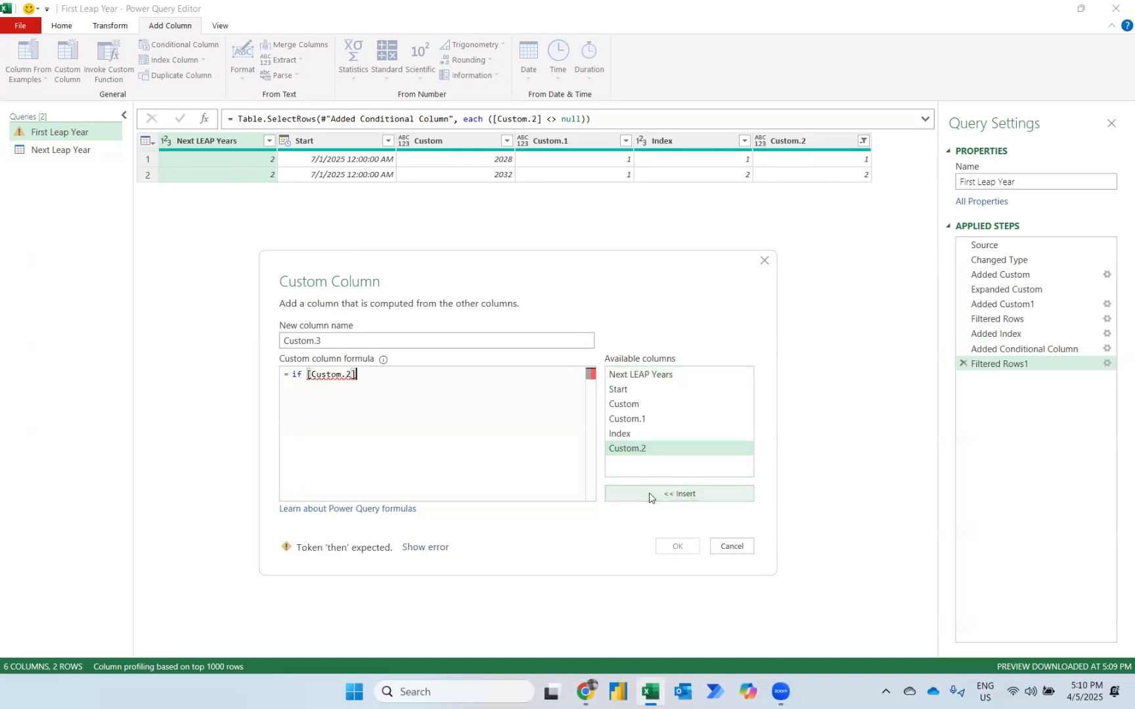
type("= 1 then")
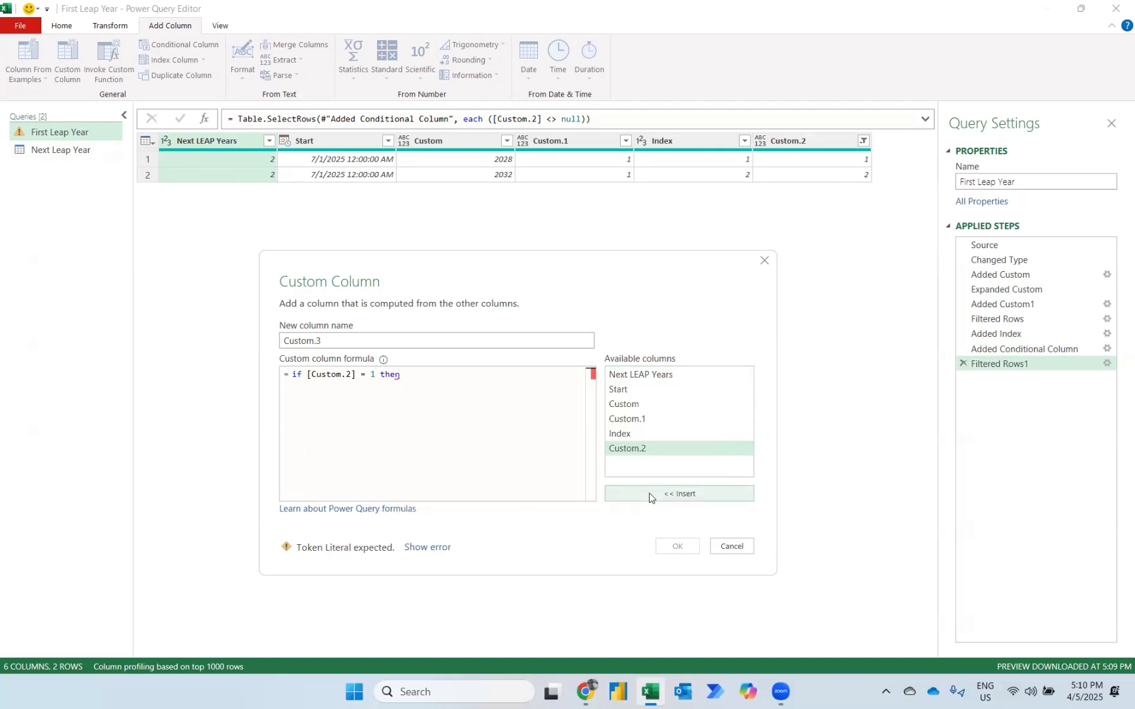
Continue the custom column formula with List.Dates, using #date([Custom],1,1) as the start date.
key("Caps_Lock")
key("Caps_Lock")
type("Listd")
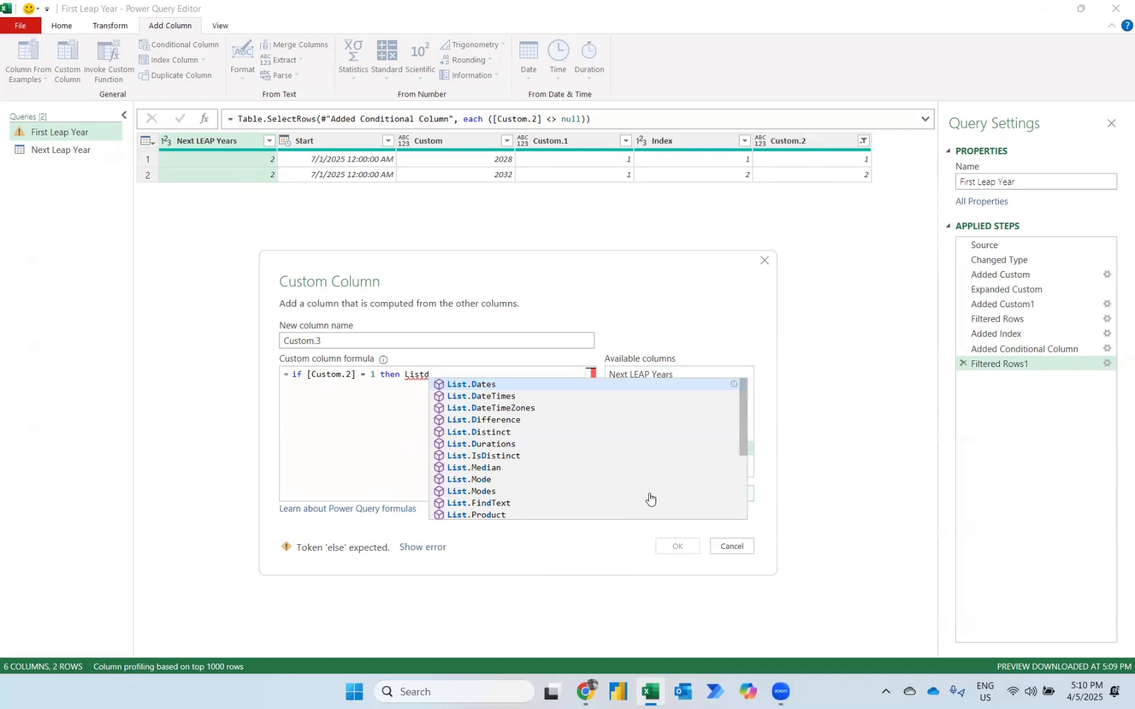
key("Tab")
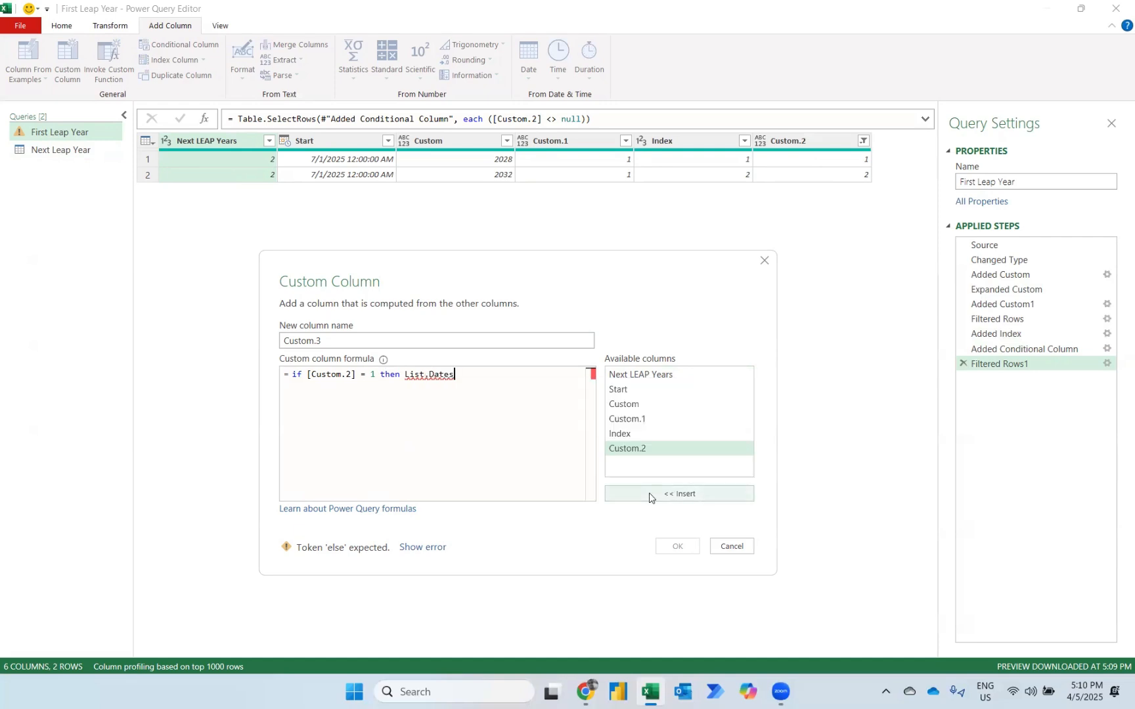
type("(#")
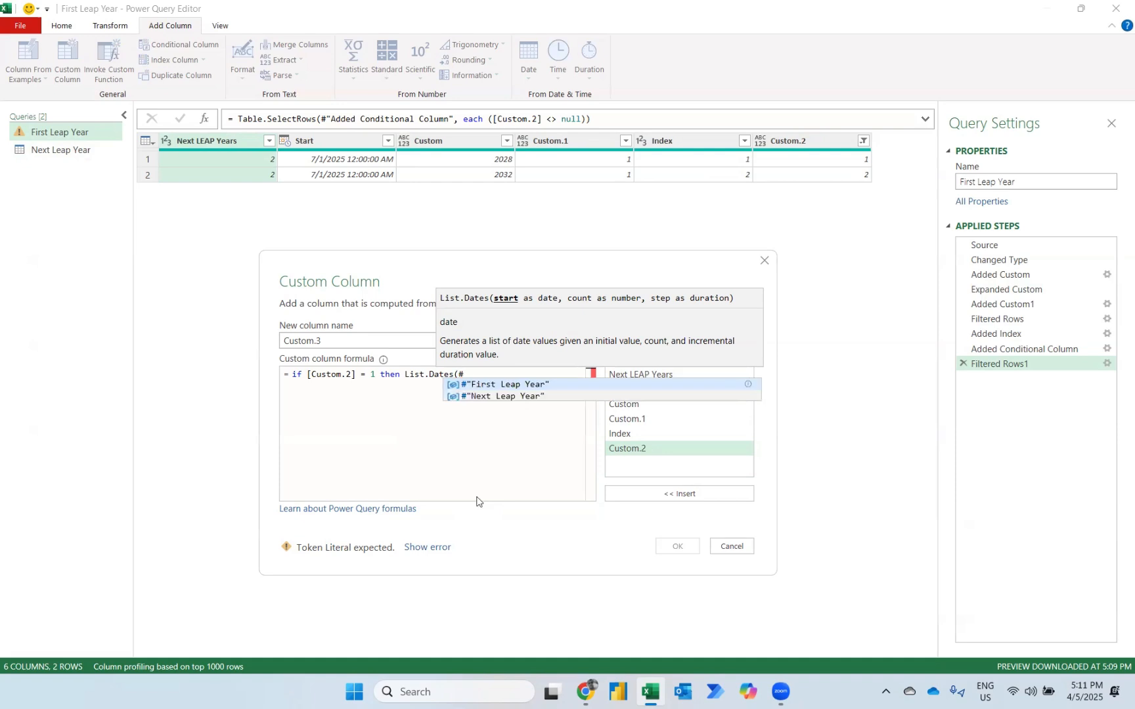
type("date")
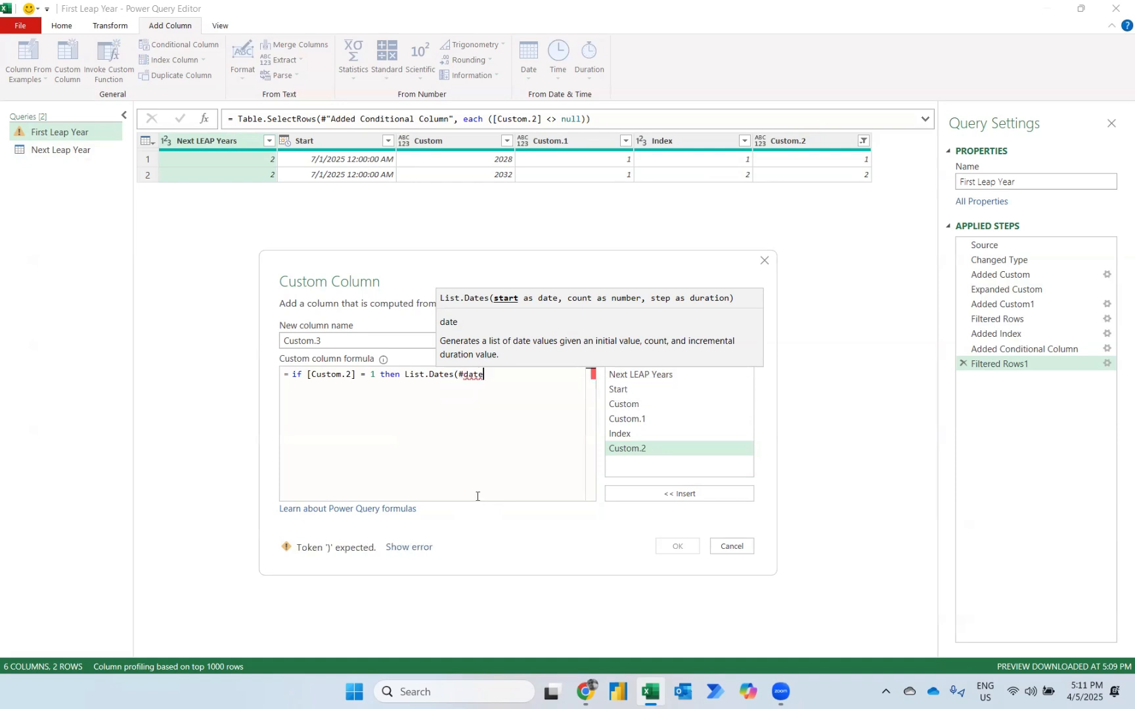
type("(")
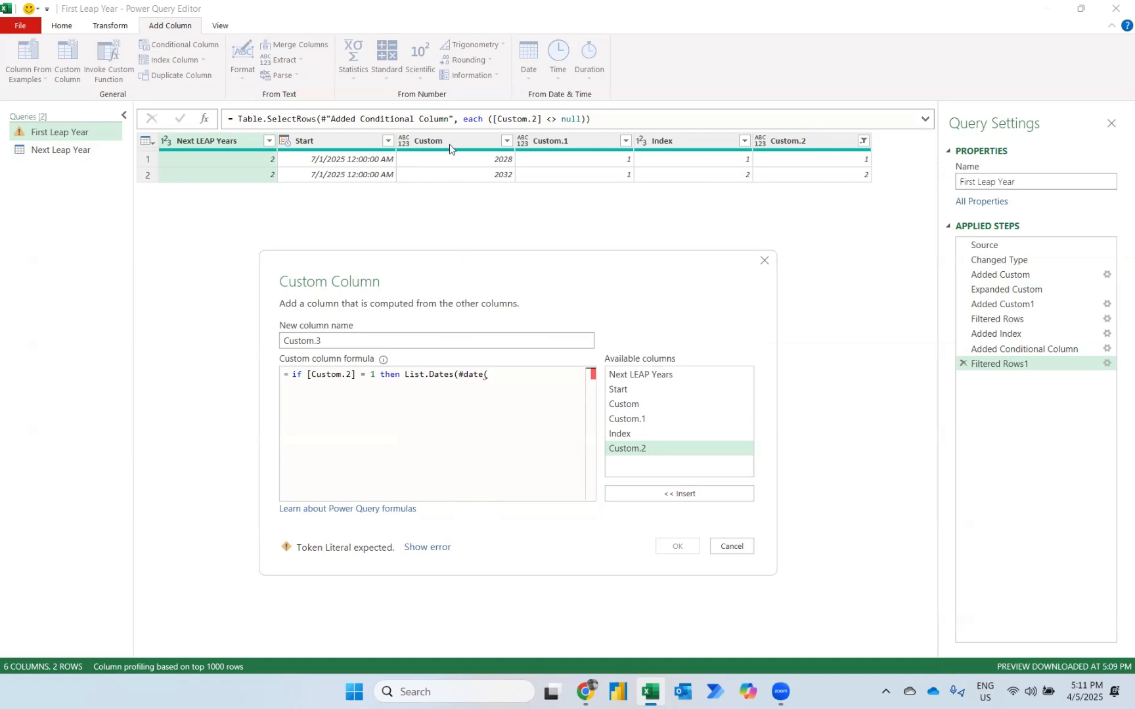
left_click(633, 407)
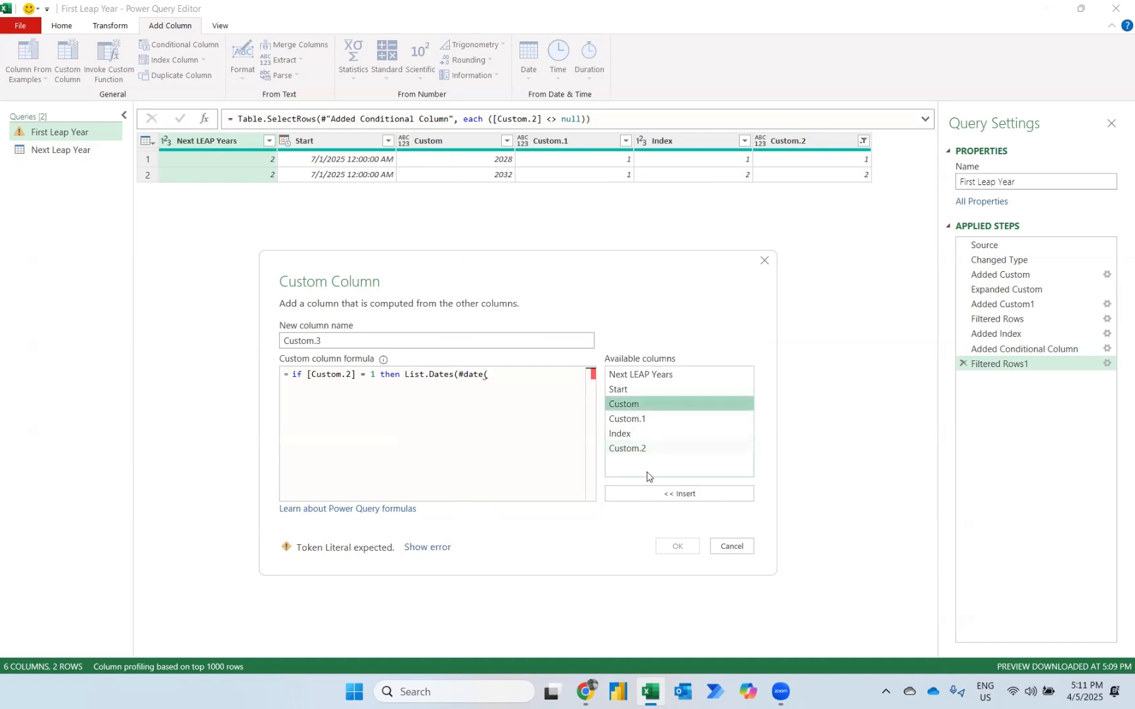
left_click(641, 494)
type(",1,1")
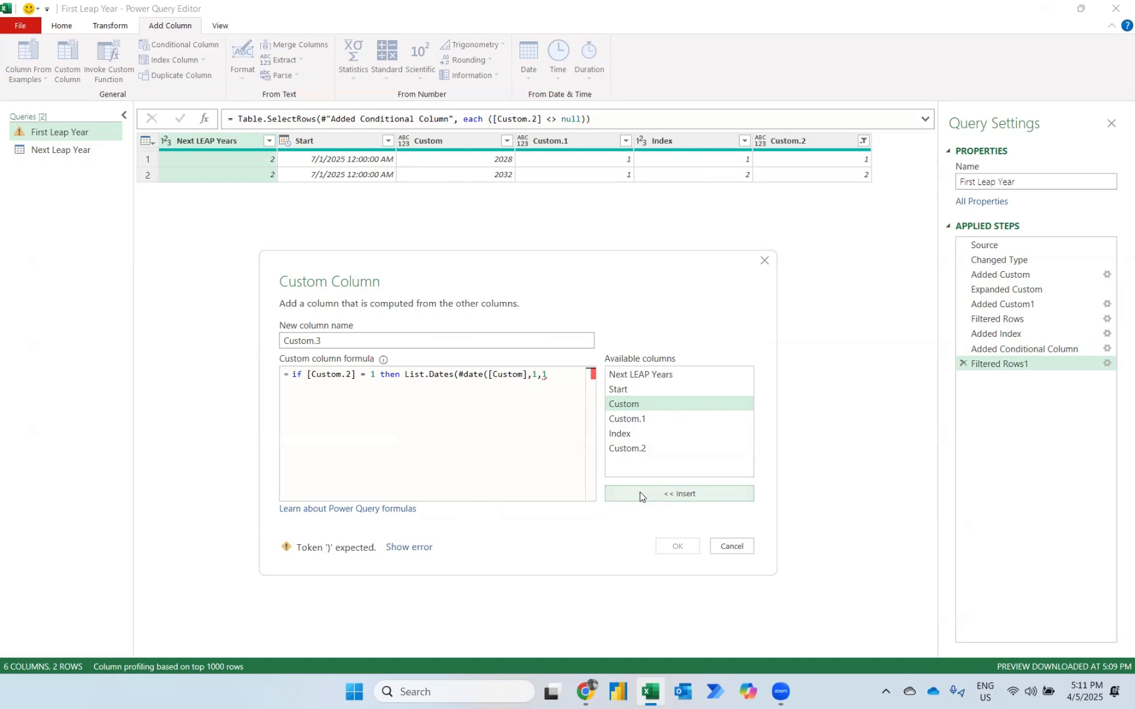
type("),")
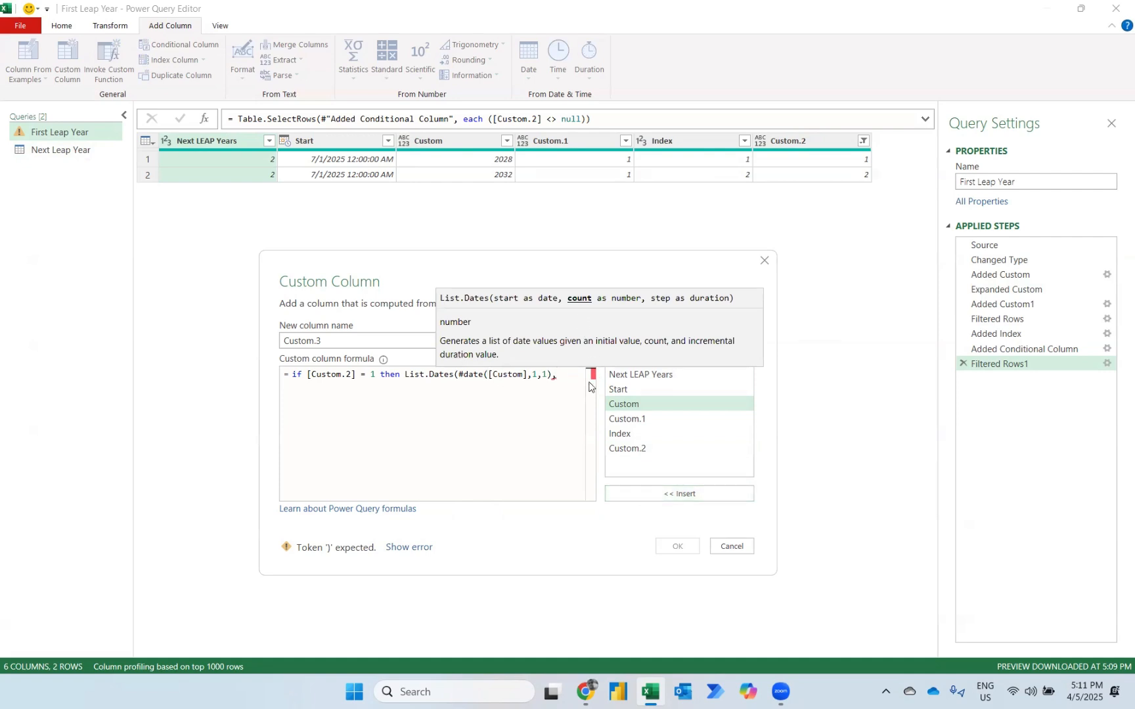
Complete the formula with a count of 12, a step of #duration(31,0,0,0) and else null, and add the column.
type("12,")
type("#")
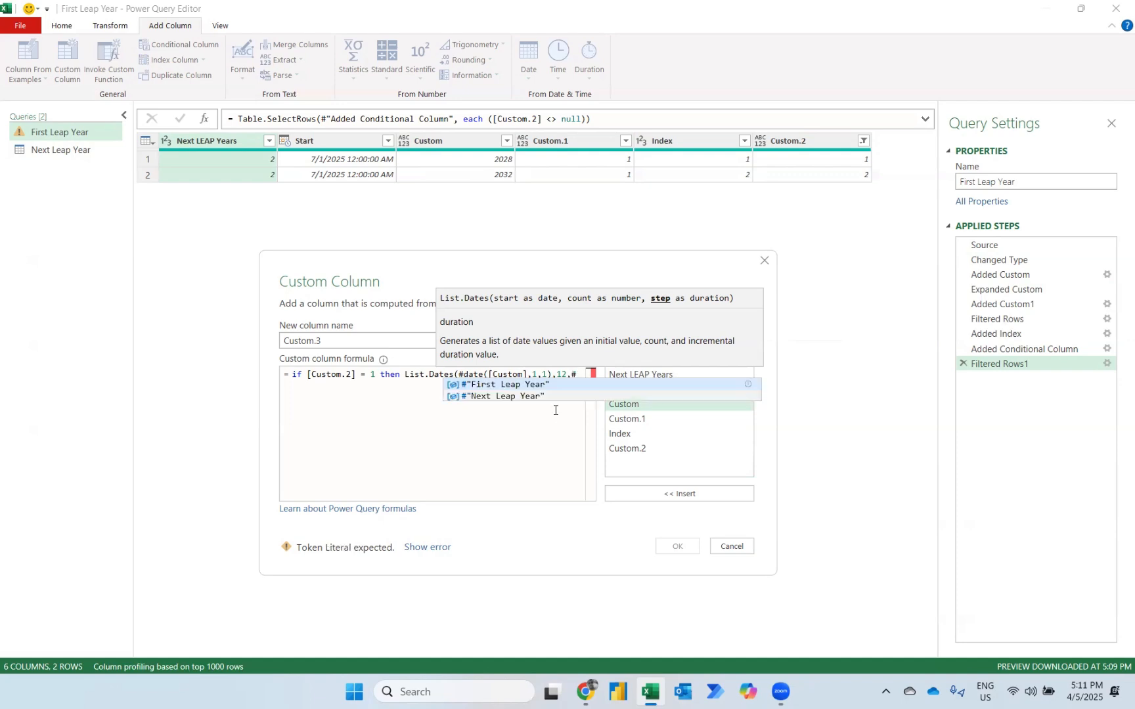
type("duration")
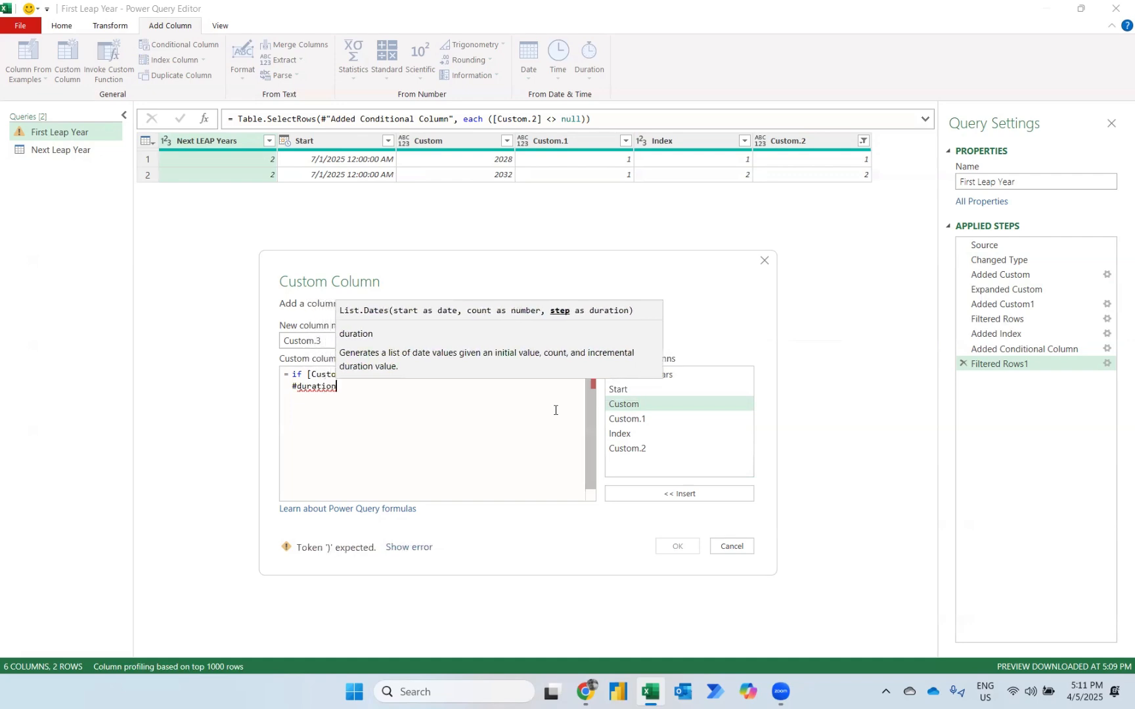
type("(31")
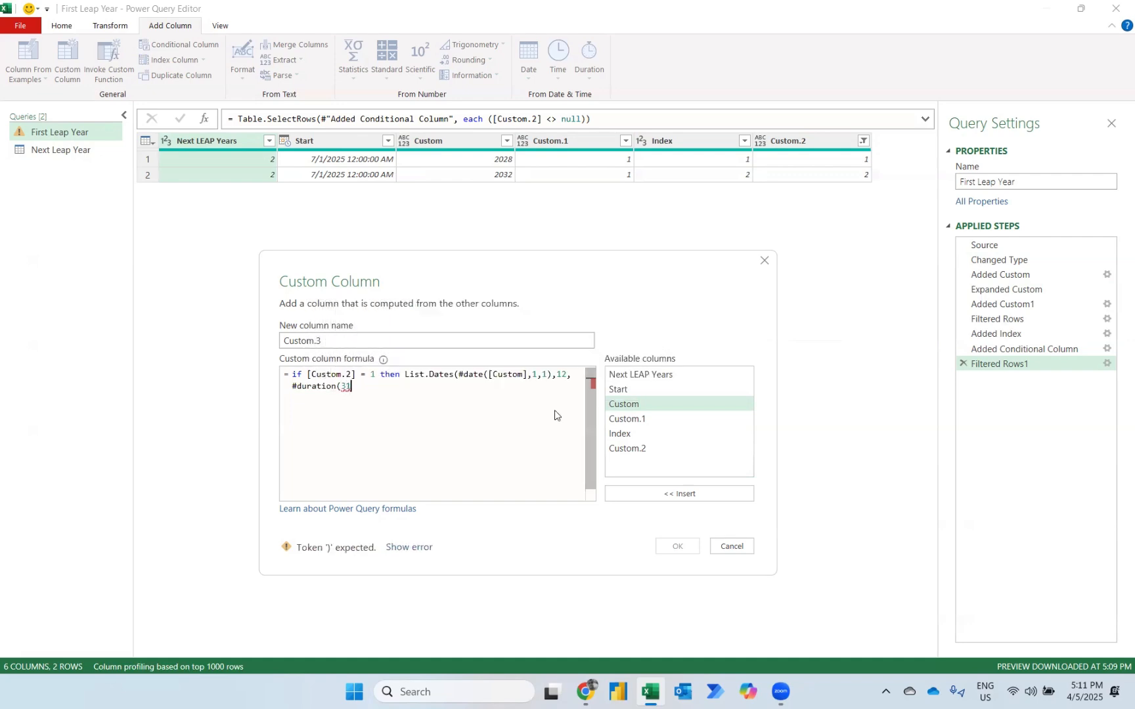
type(",0,0,0))")
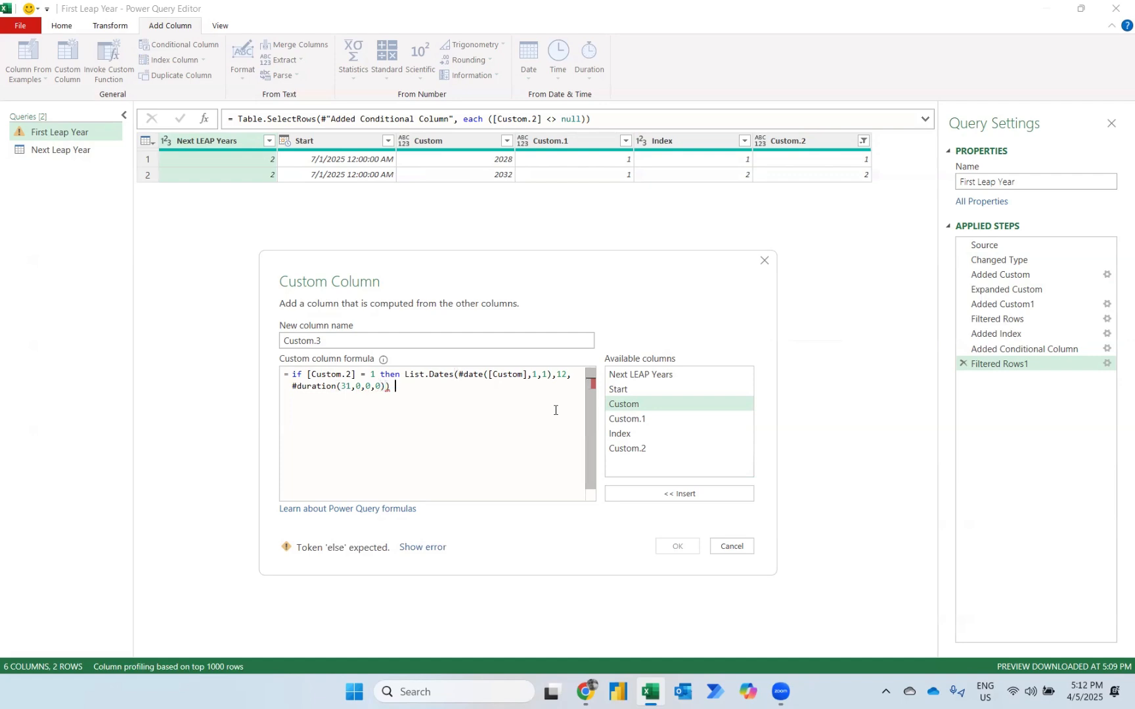
type(" else")
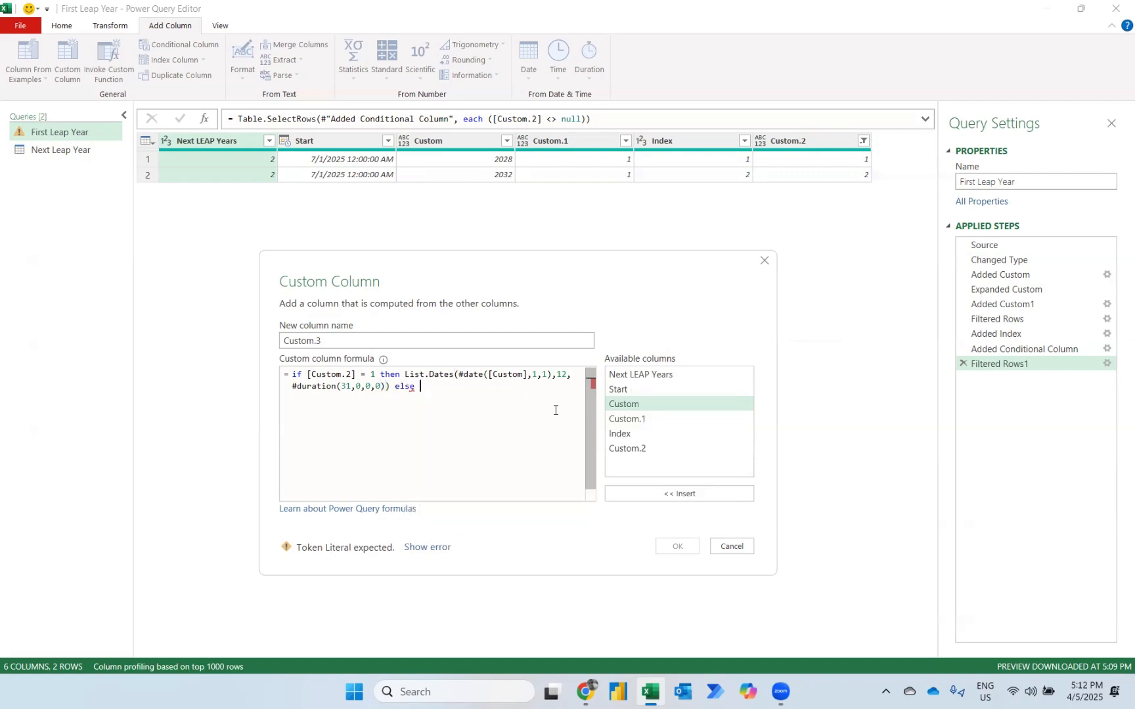
type(" null")
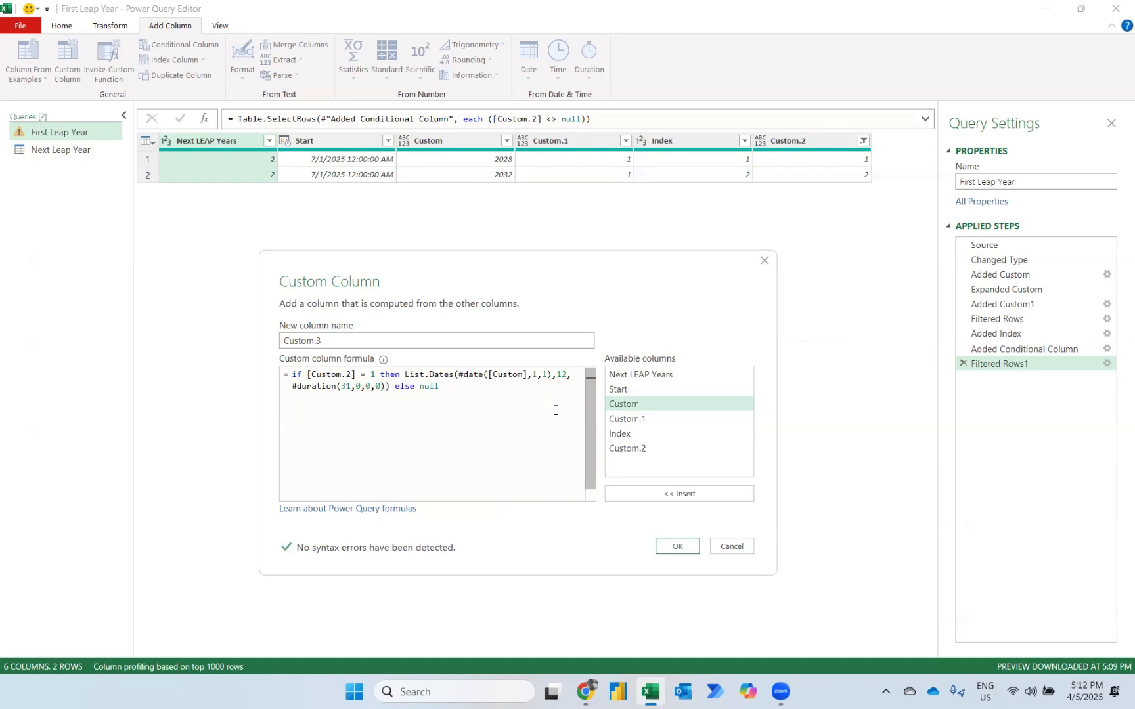
left_click(679, 545)
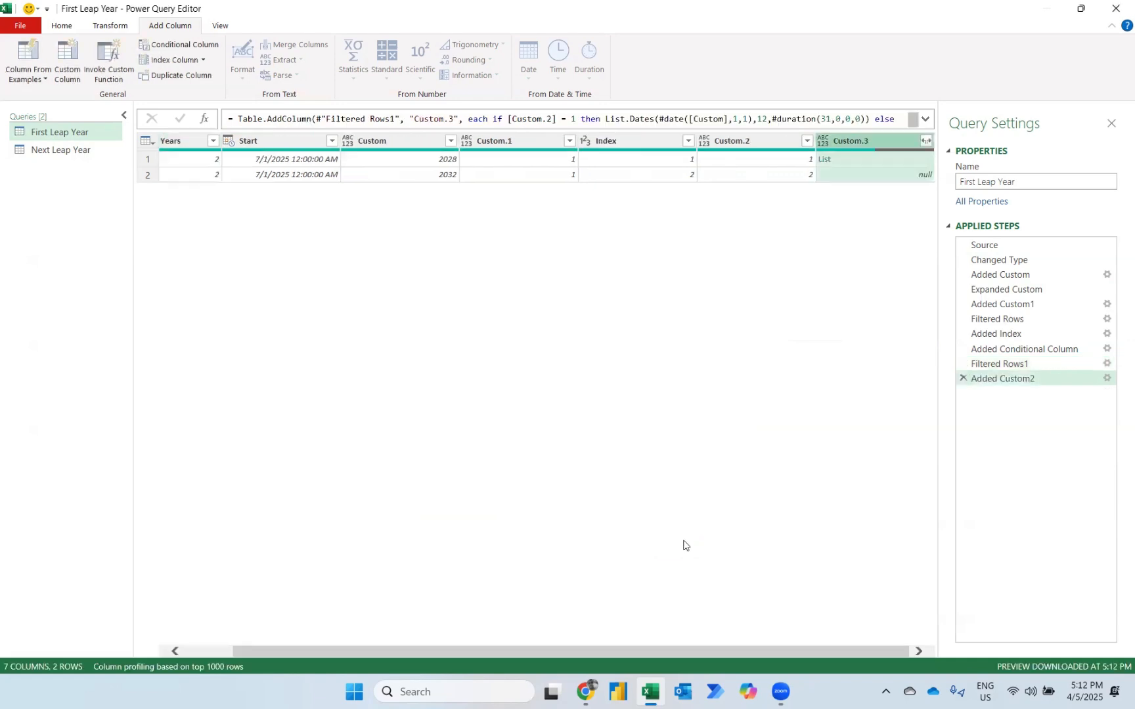
Preview the date list in Custom.3 and expand the column to new rows.
left_click(891, 160)
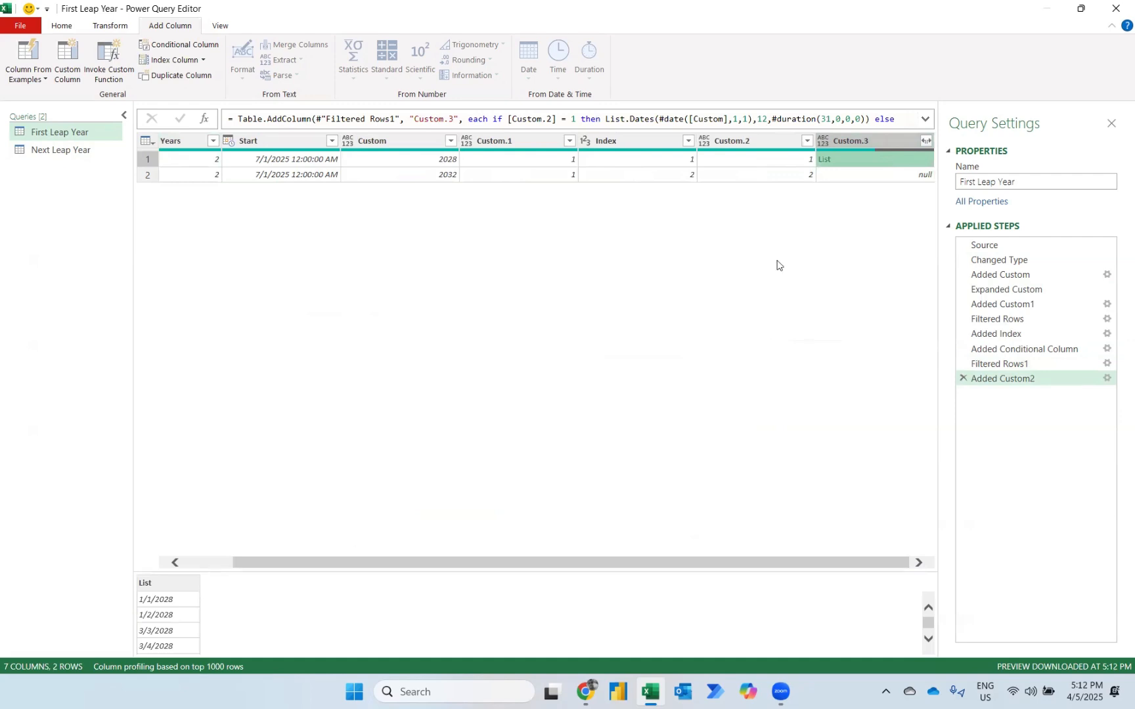
left_click(927, 141)
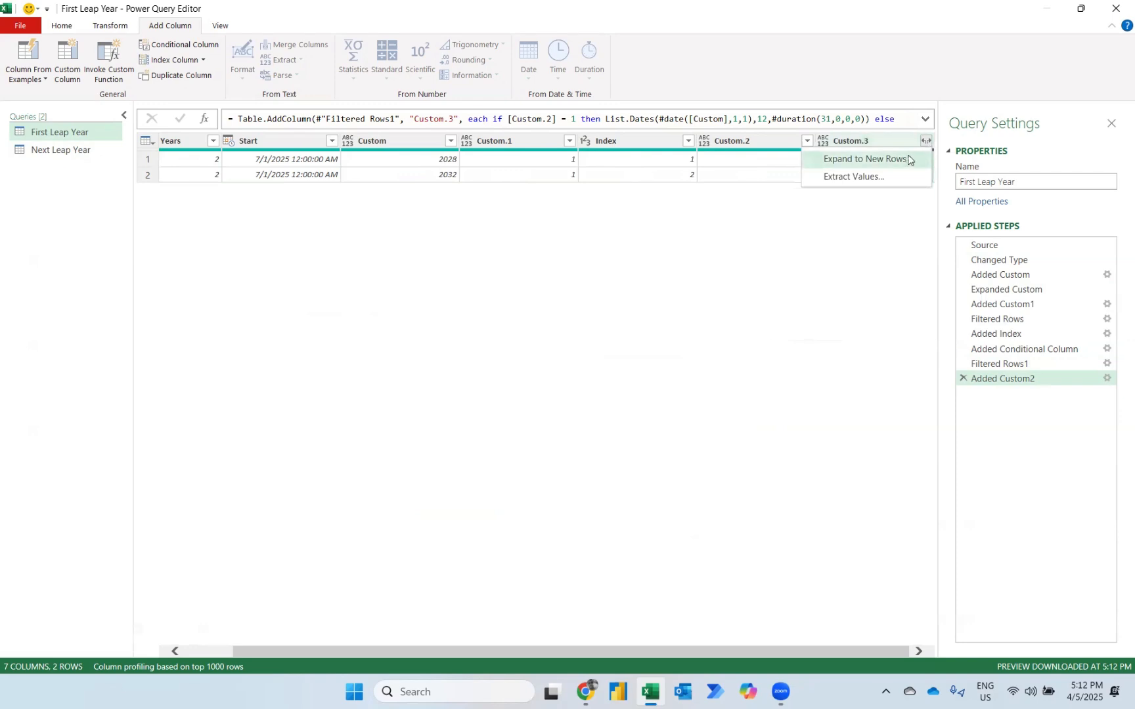
left_click(887, 160)
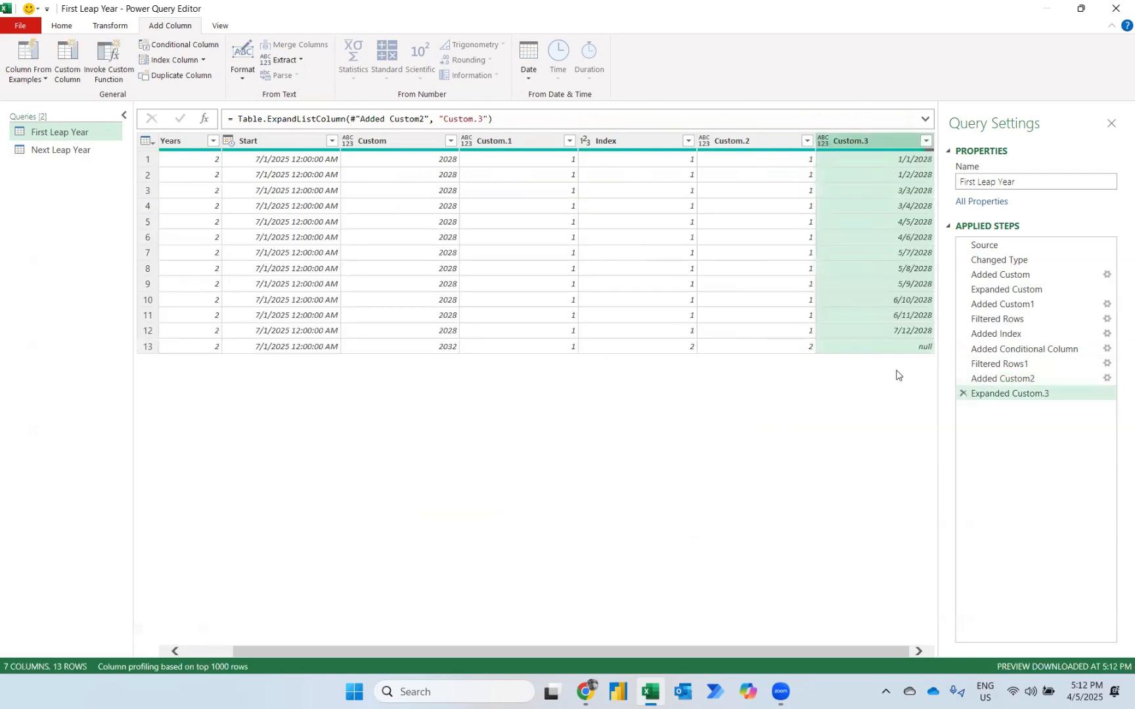
Filter the null row out of the Custom.3 column.
left_click(926, 141)
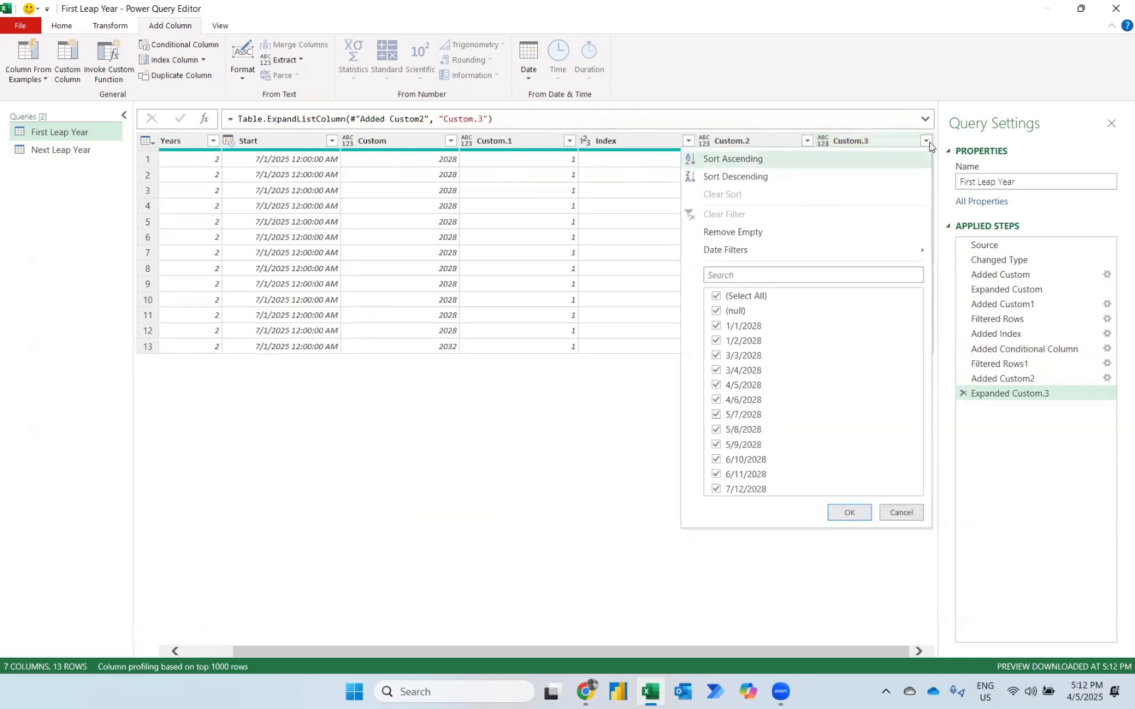
left_click(718, 314)
left_click(849, 512)
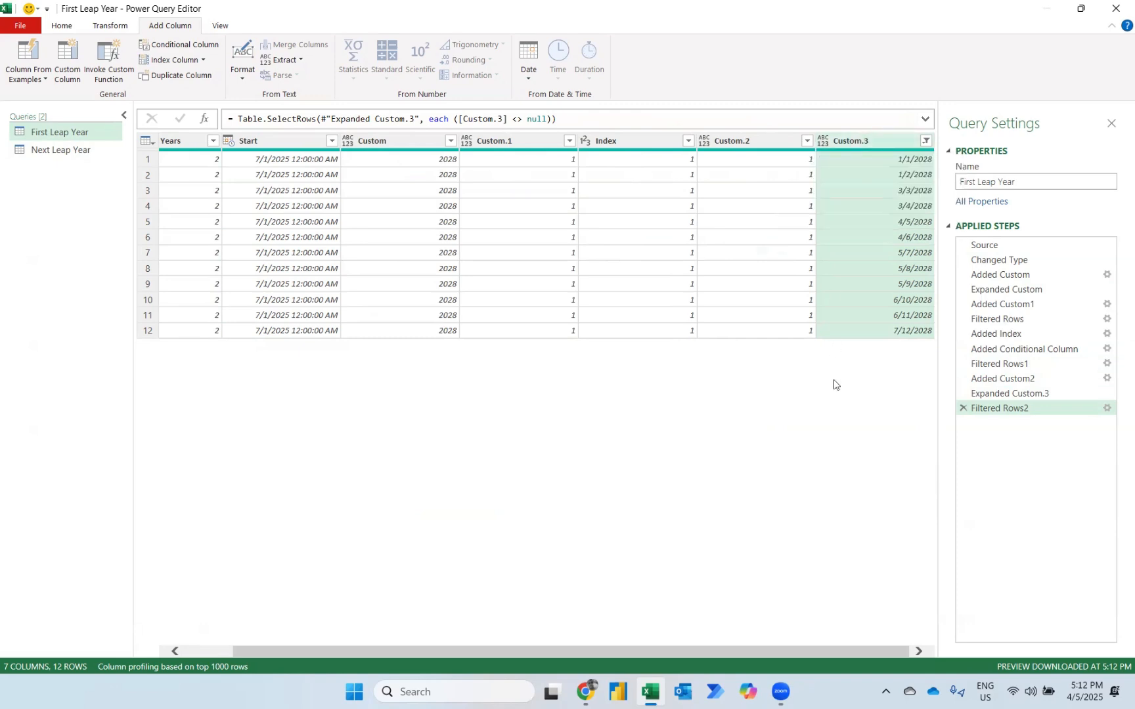
Add Start of Month and End of Month columns based on the Custom.3 dates.
left_click(529, 66)
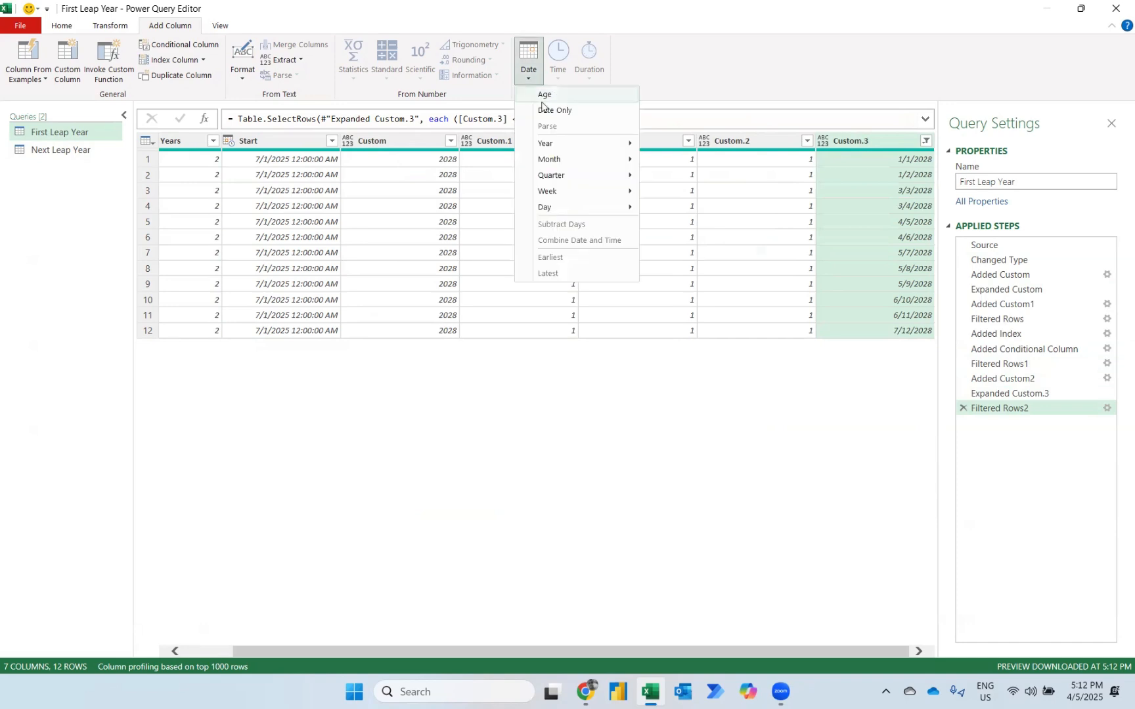
mouse_move(551, 159)
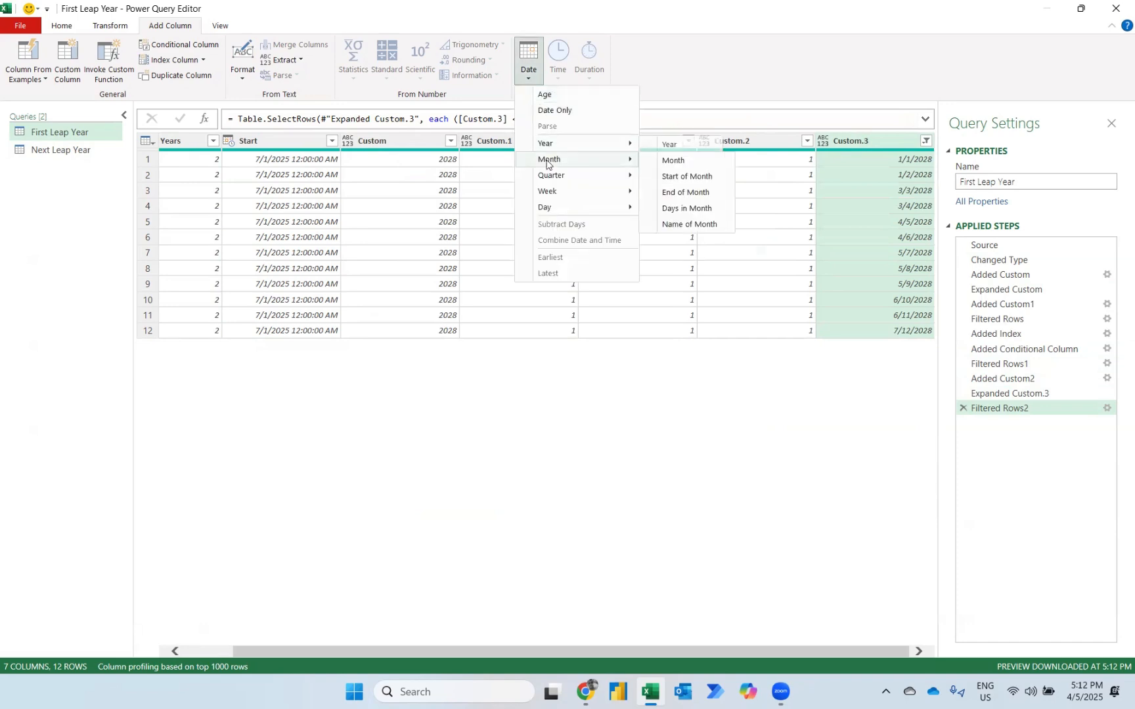
left_click(671, 175)
left_click(756, 142)
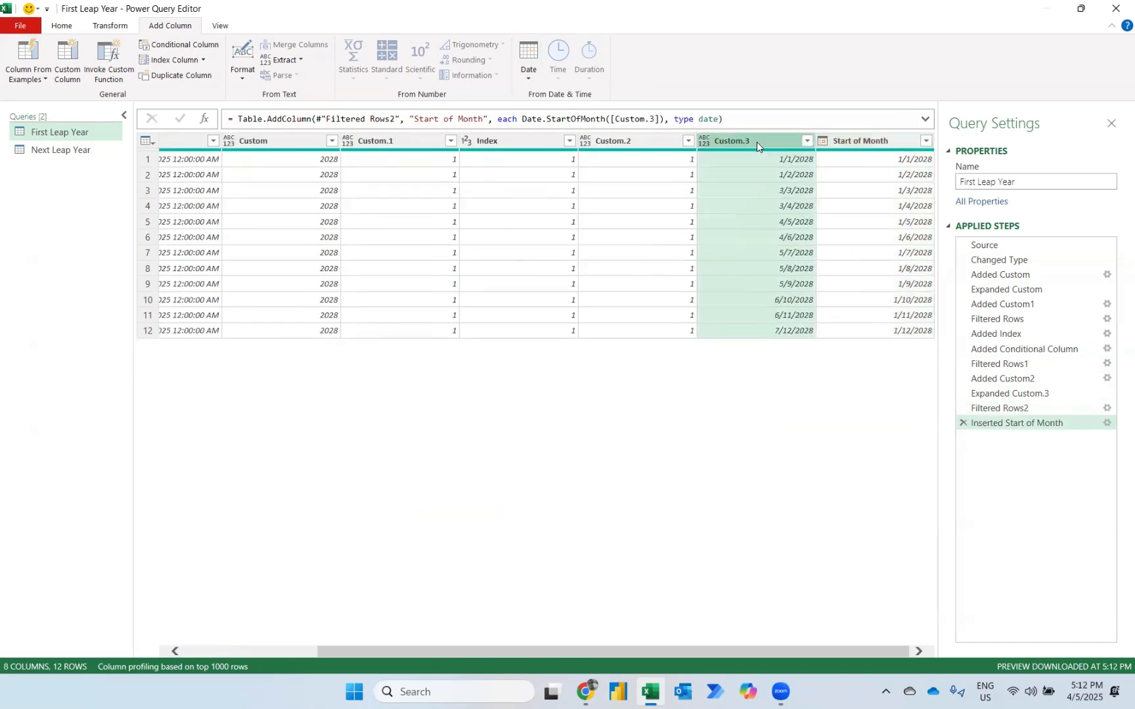
left_click(529, 66)
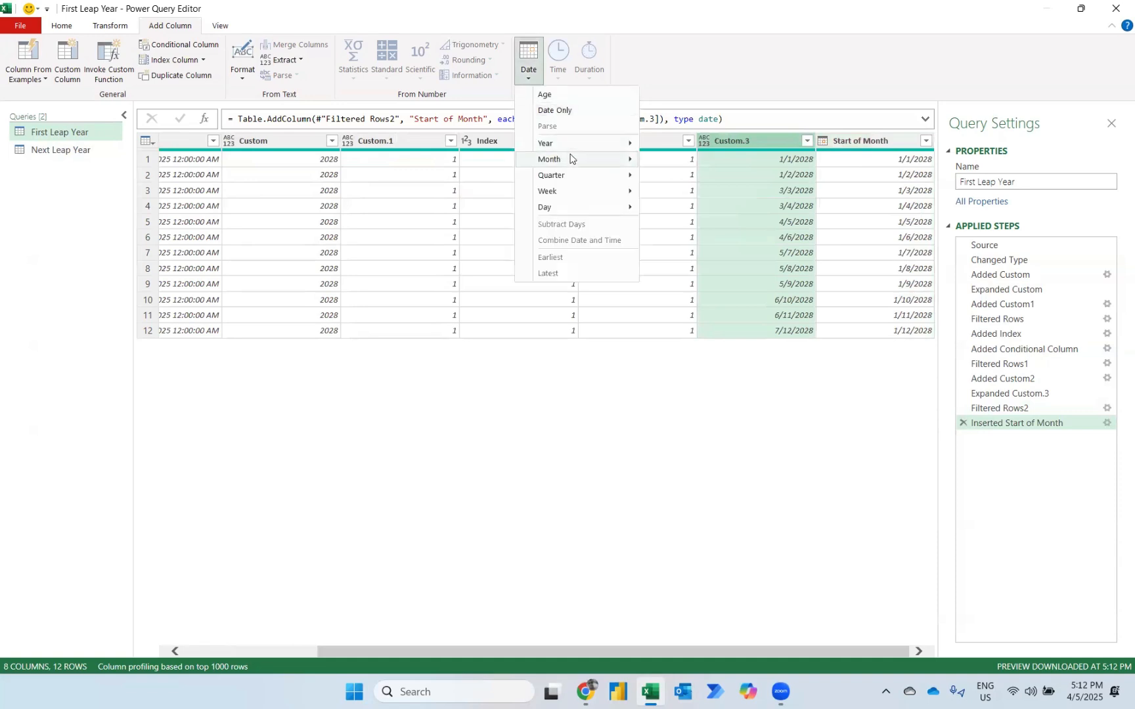
mouse_move(550, 159)
left_click(667, 193)
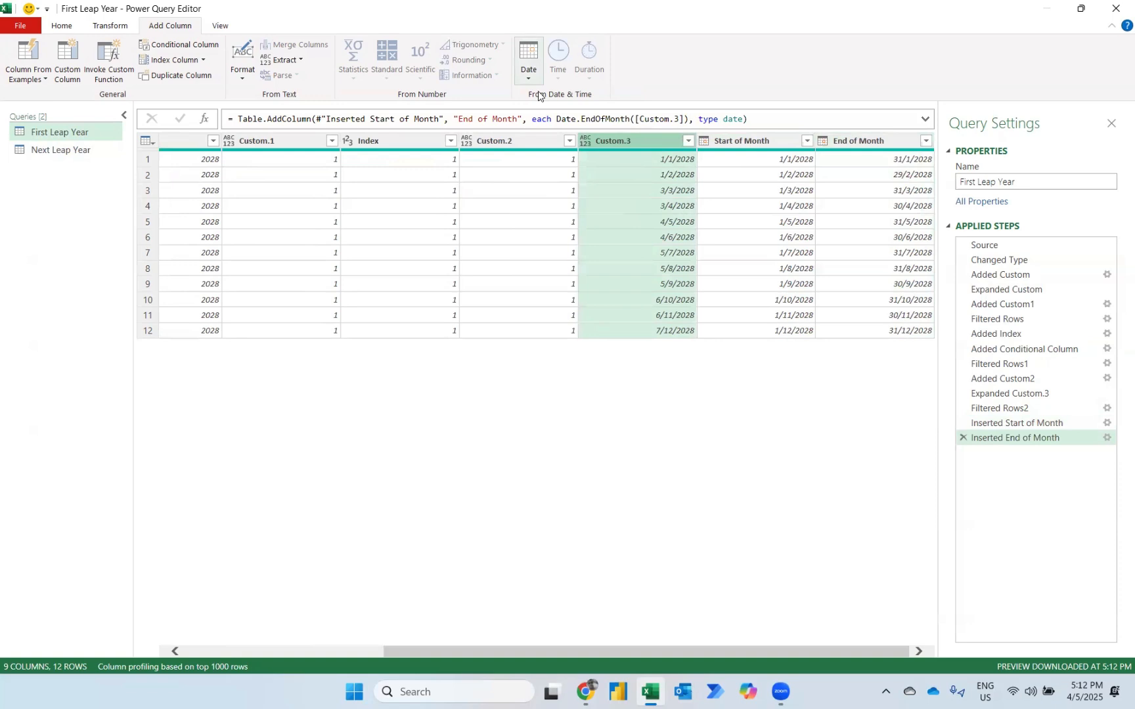
Add a column with the name of the month for each Custom.3 date.
left_click(531, 69)
mouse_move(550, 160)
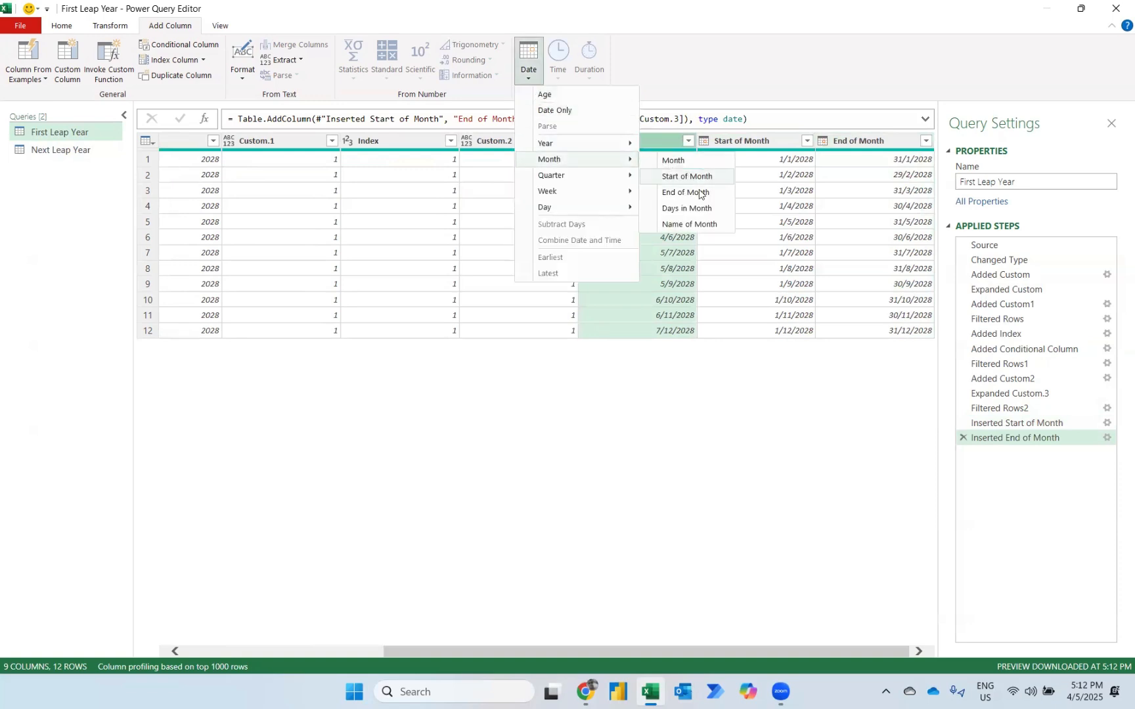
left_click(686, 225)
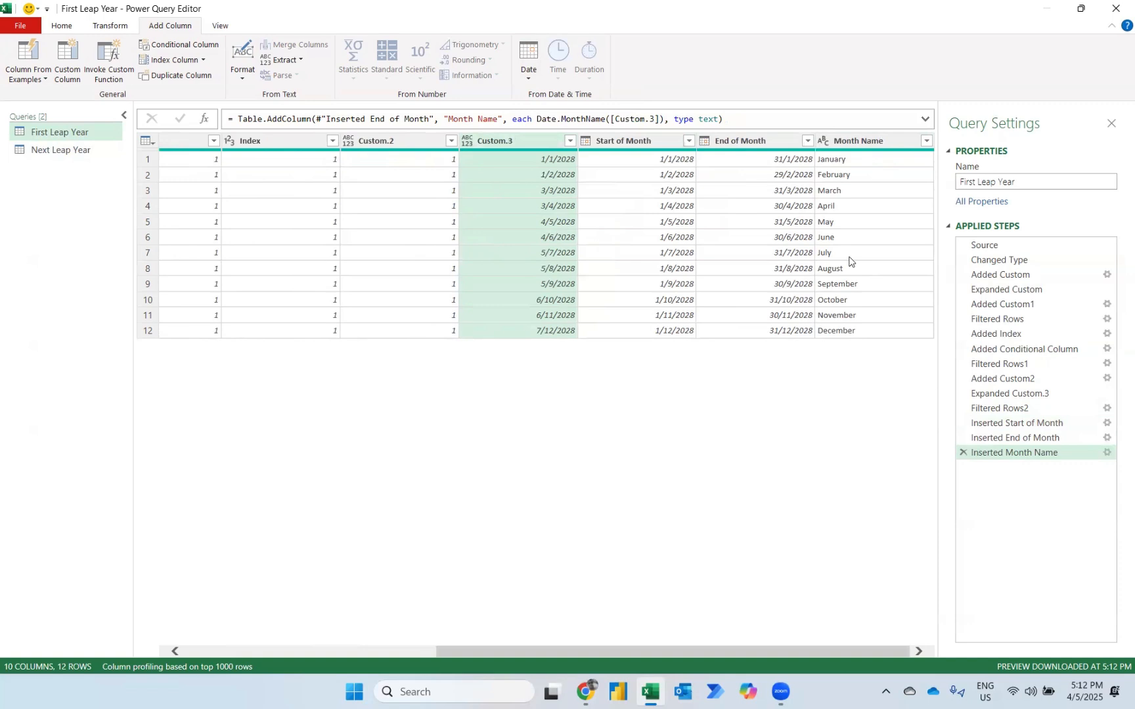
Keep only the Custom, Start of Month, End of Month and Month Name columns in the First Leap Year query.
scroll(537, 284, "left", 5)
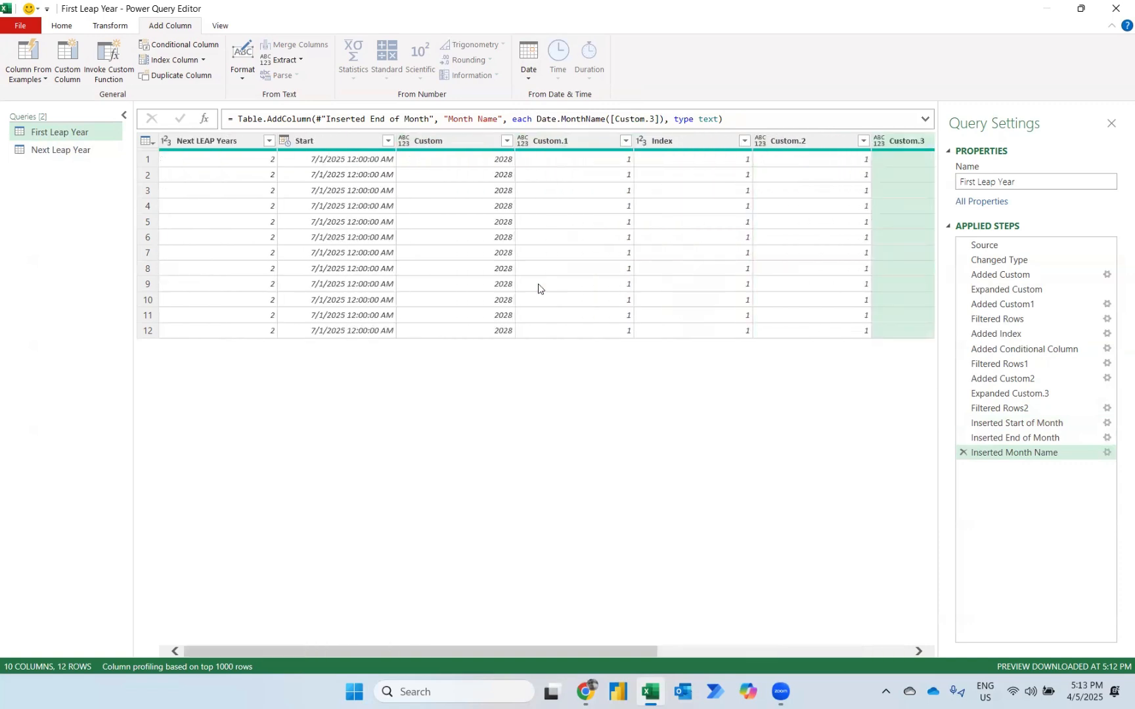
left_click(60, 27)
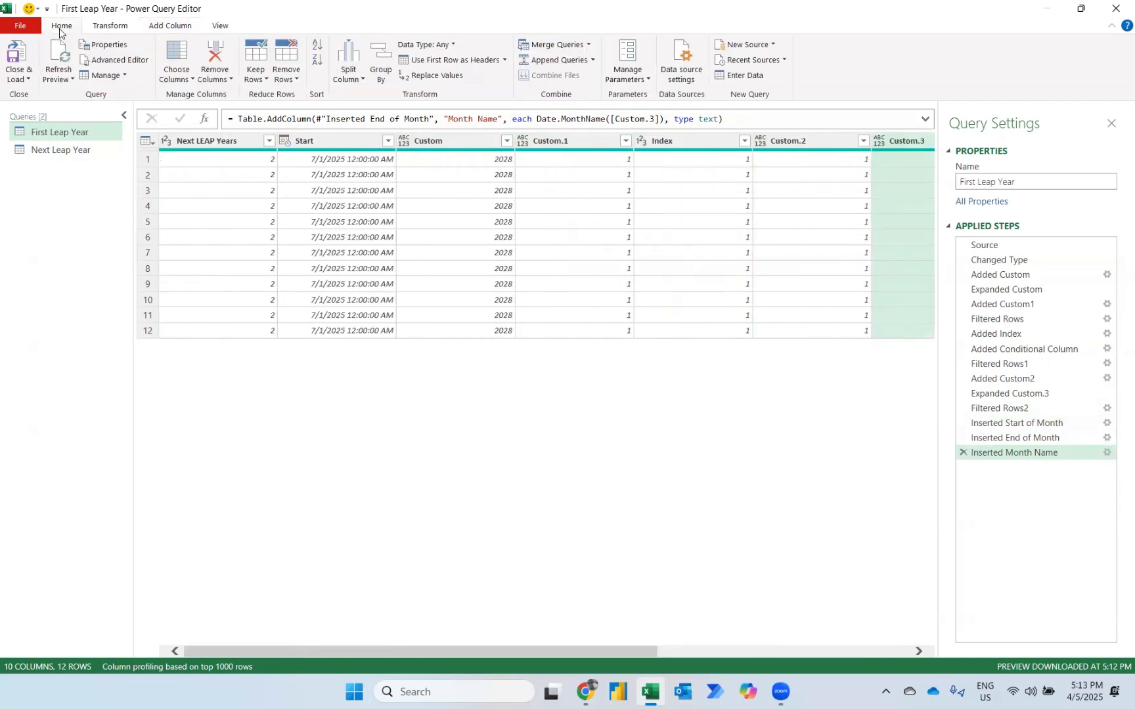
left_click(184, 80)
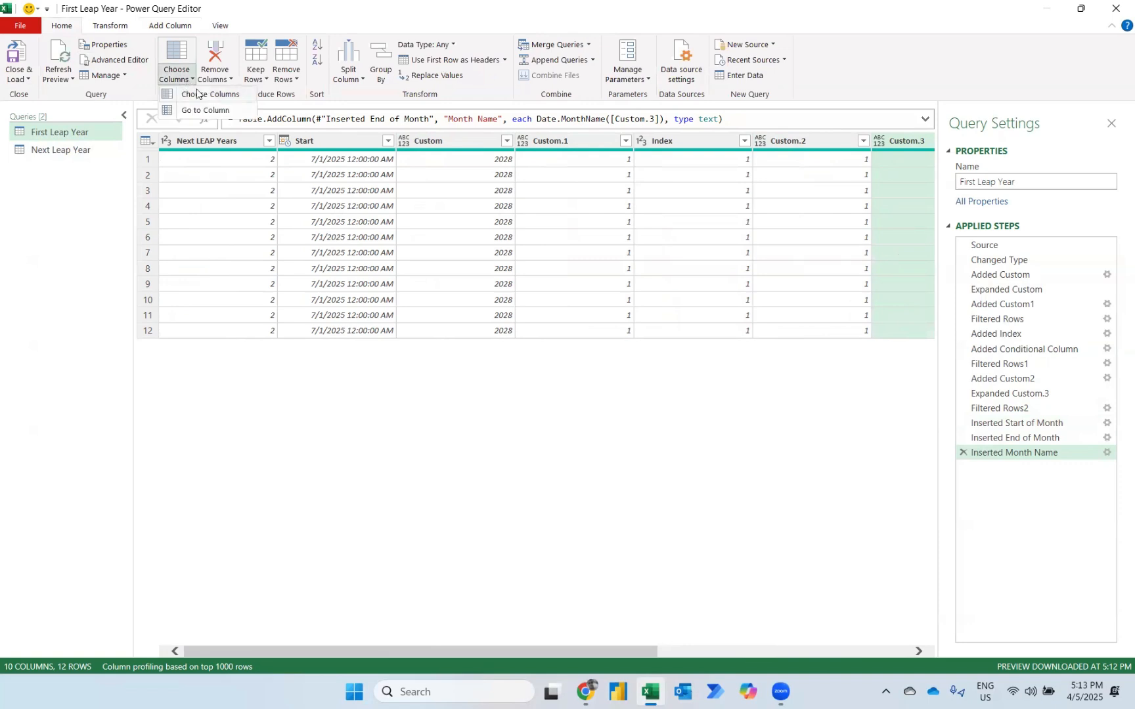
left_click(197, 93)
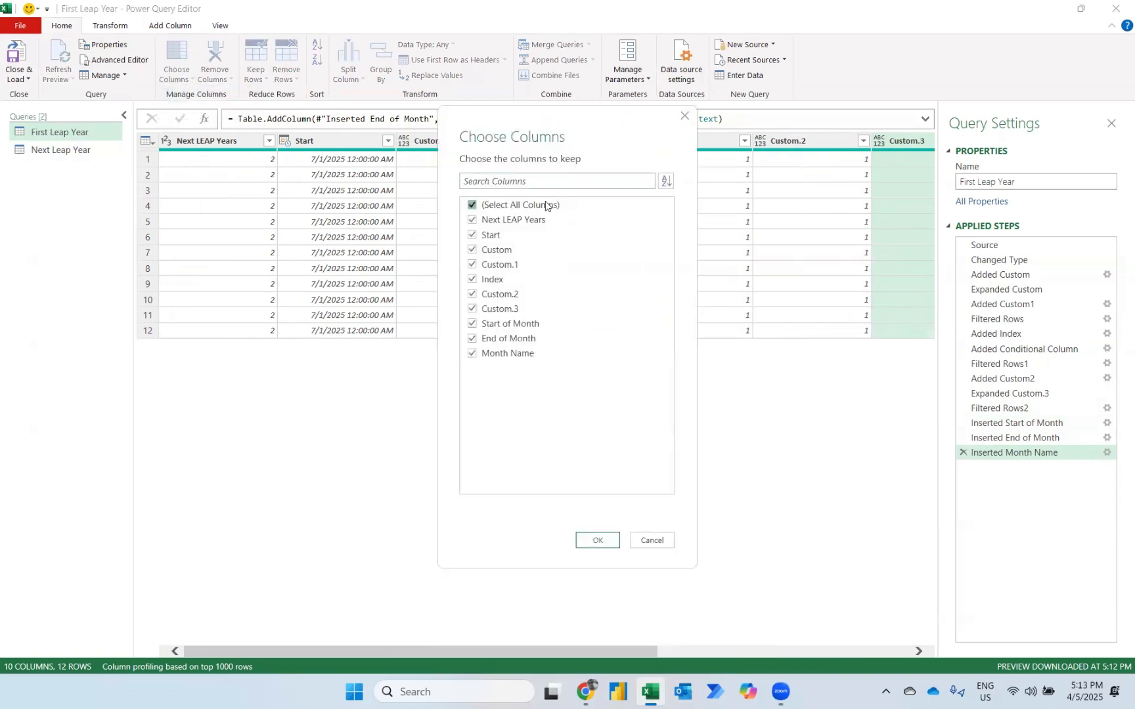
left_click(545, 206)
left_click(474, 252)
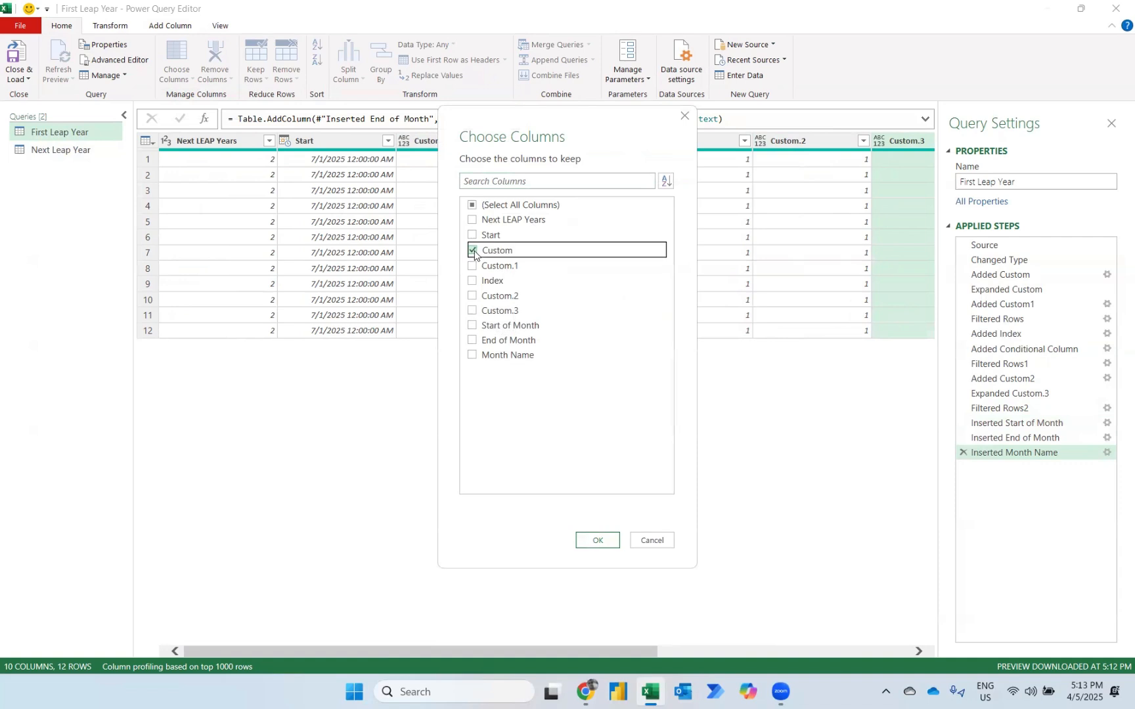
left_click(472, 326)
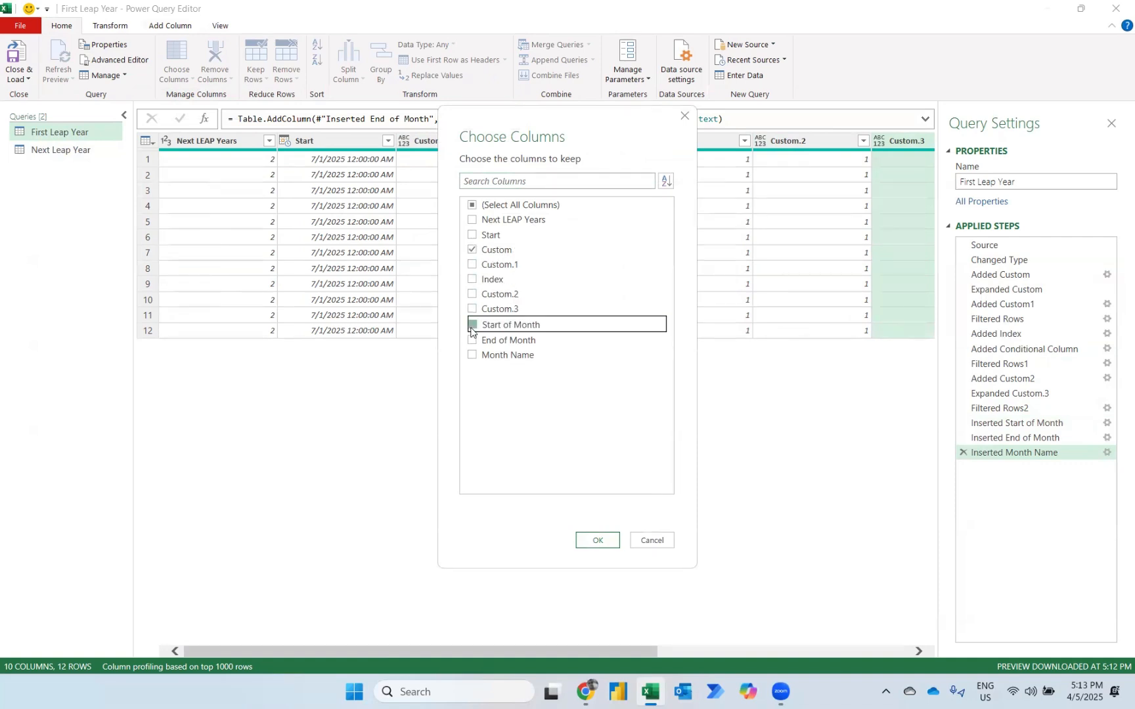
left_click(472, 340)
left_click(472, 356)
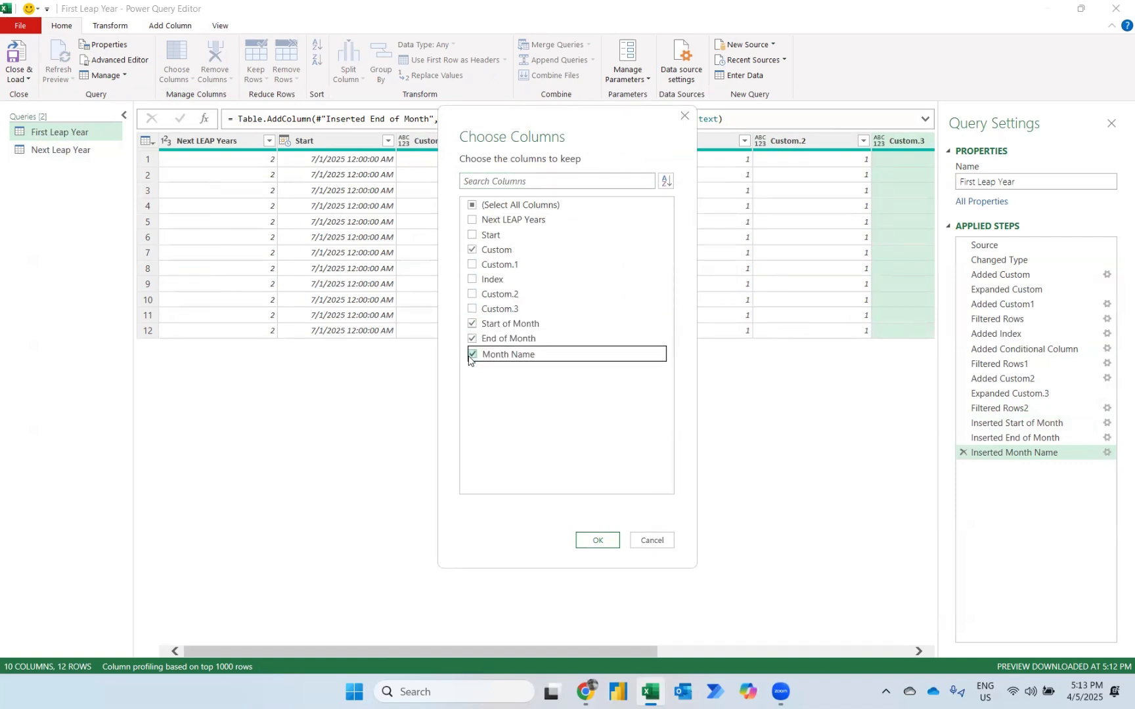
left_click(598, 541)
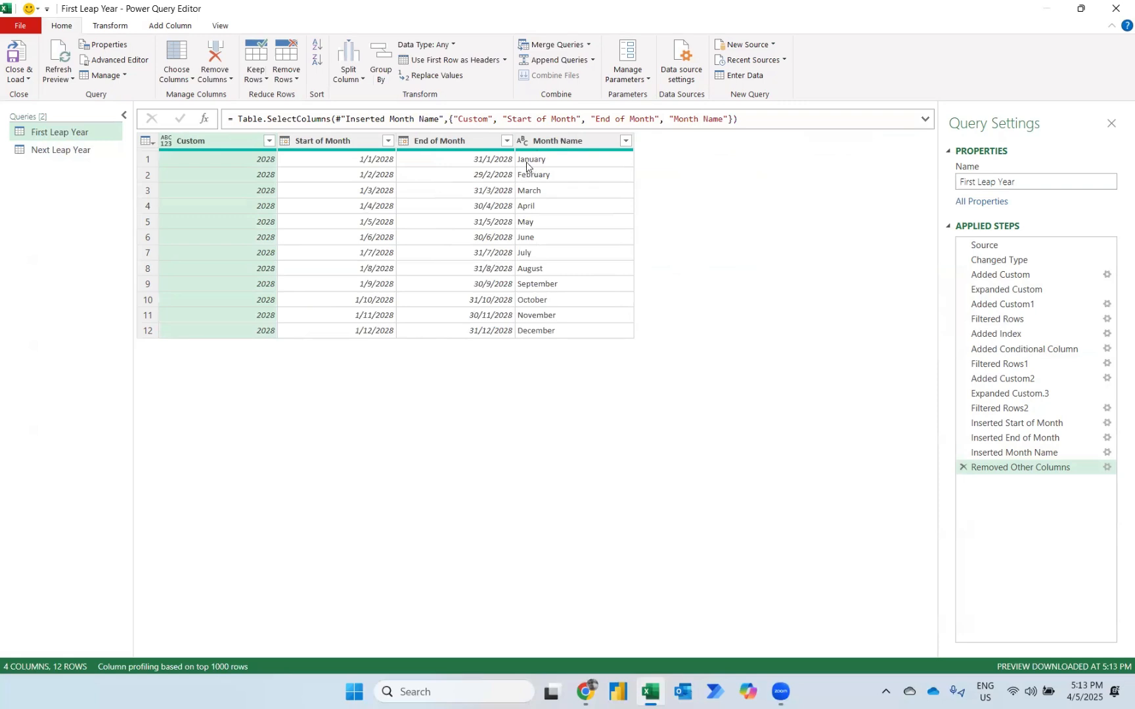
Split the Month Name column by number of characters, using 3 characters once, as far left as possible.
left_click(544, 141)
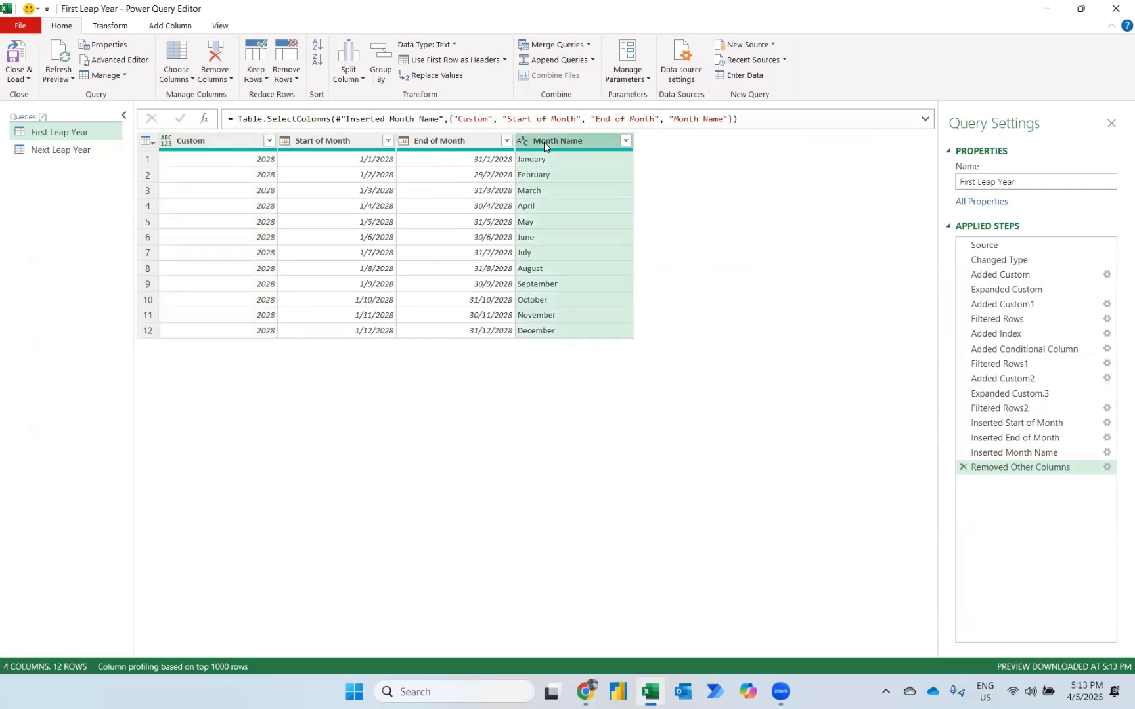
left_click(119, 28)
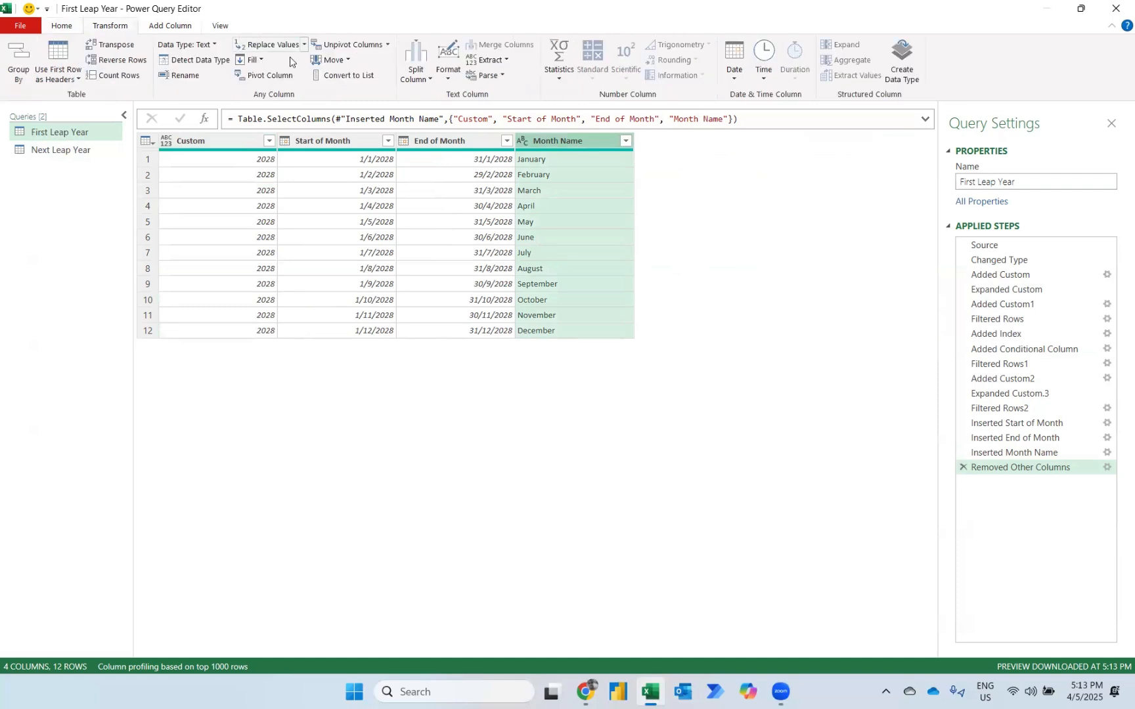
left_click(422, 83)
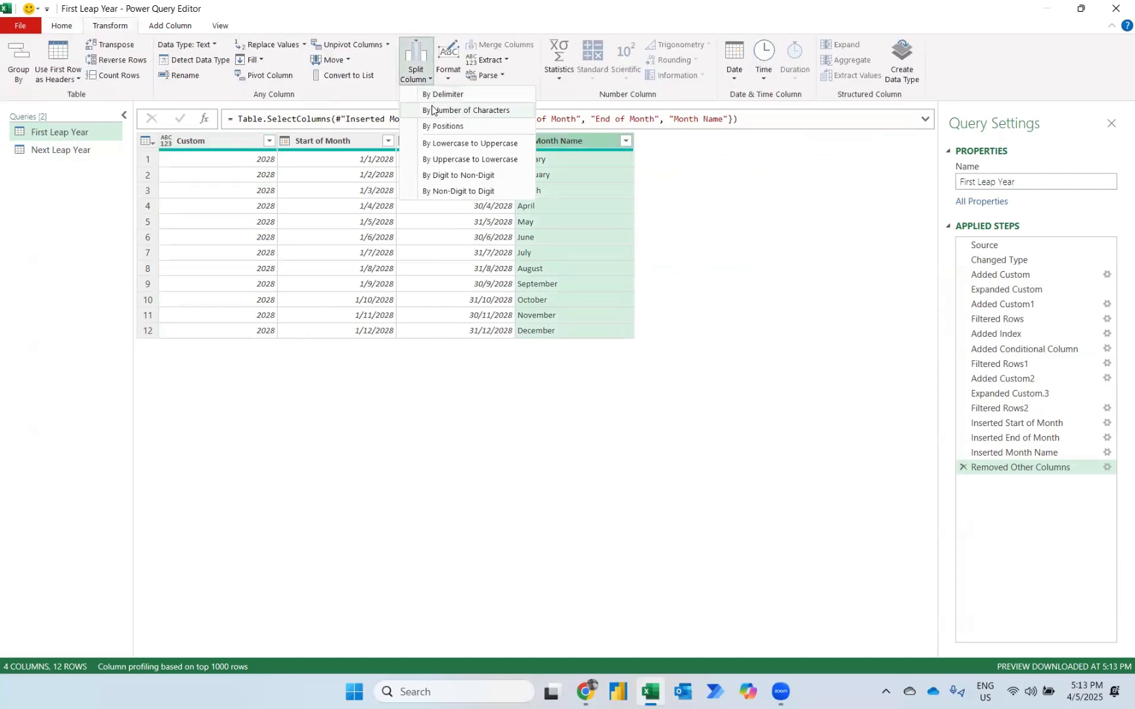
left_click(431, 109)
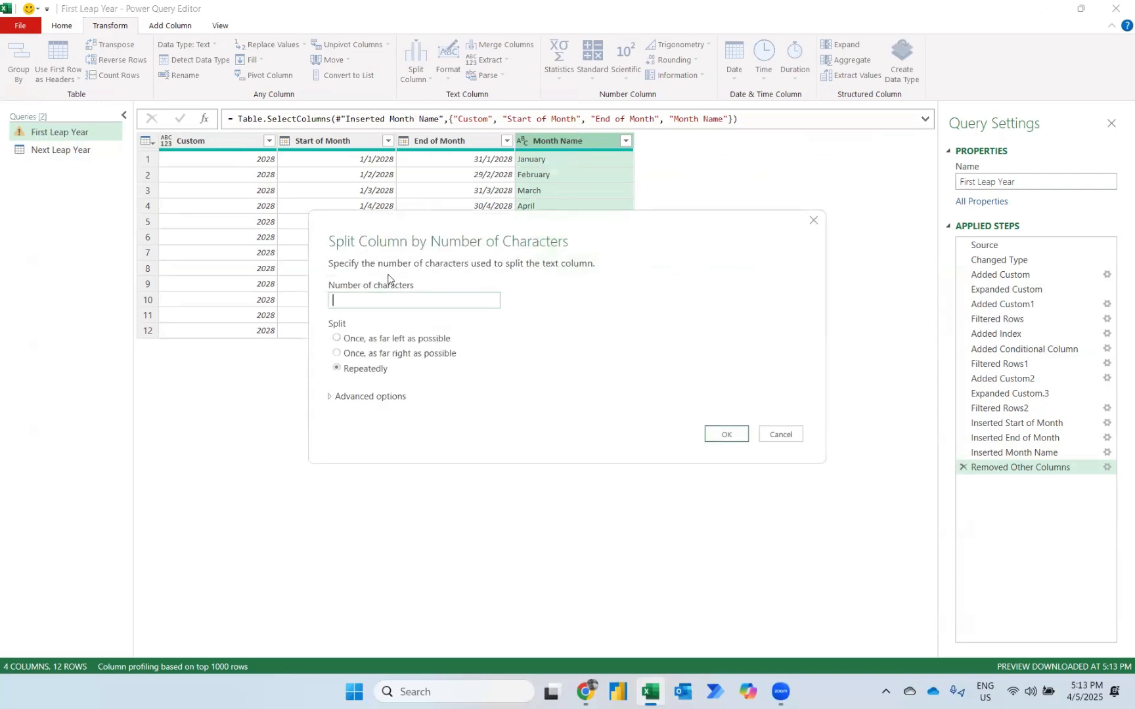
left_click(335, 340)
left_click(349, 306)
type("3")
left_click(724, 435)
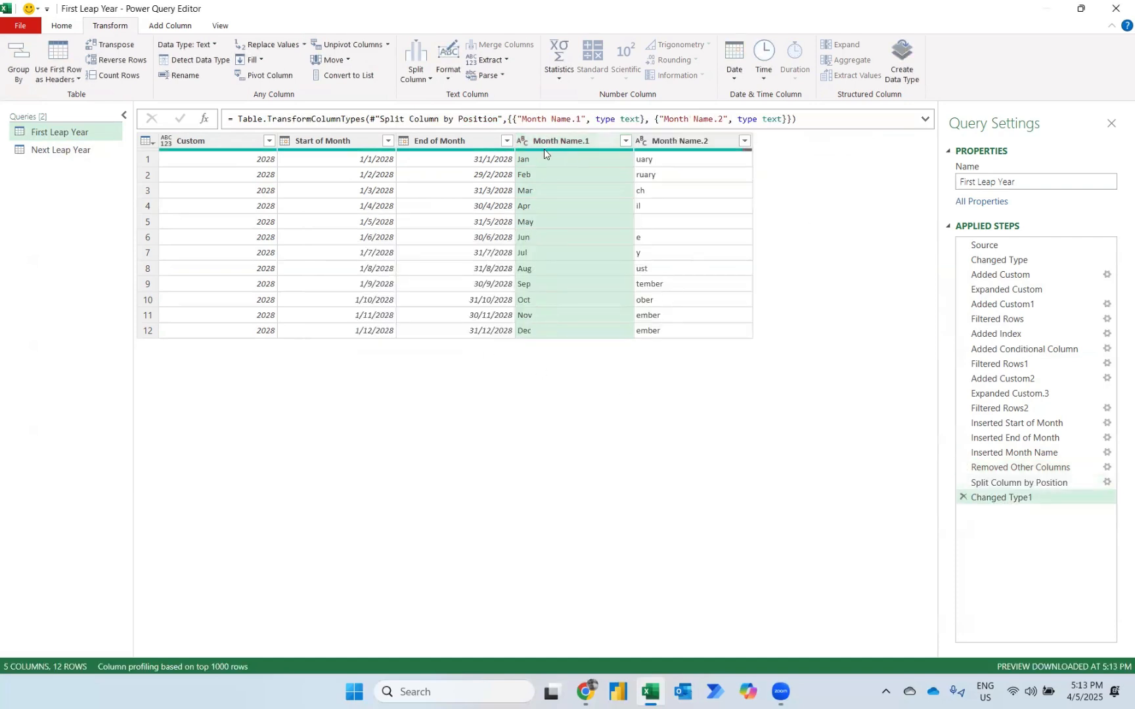
Remove the Month Name.2 column and change the Custom year column's data type to Text.
left_click(680, 141)
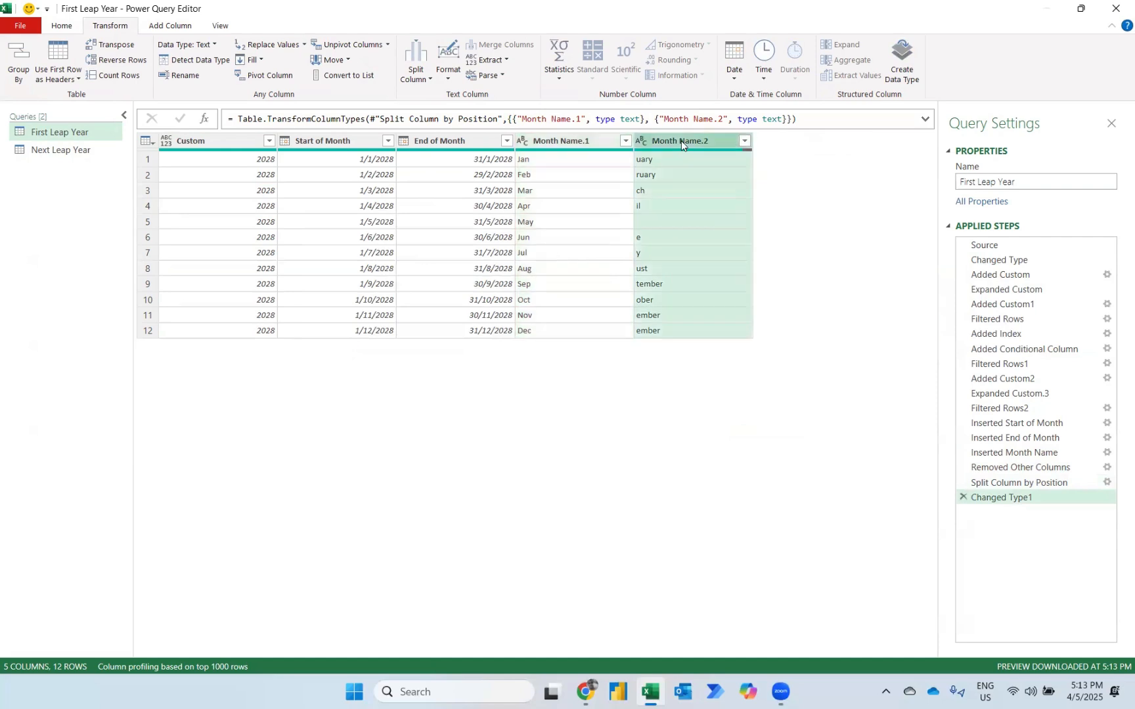
key("Delete")
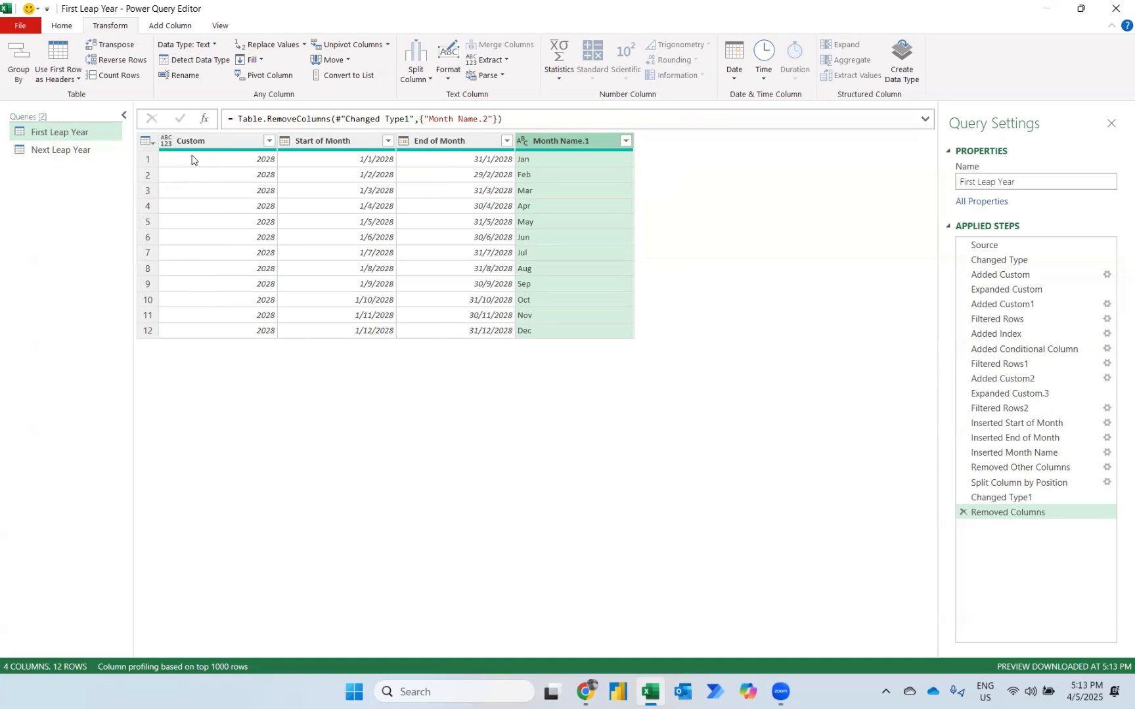
left_click(162, 139)
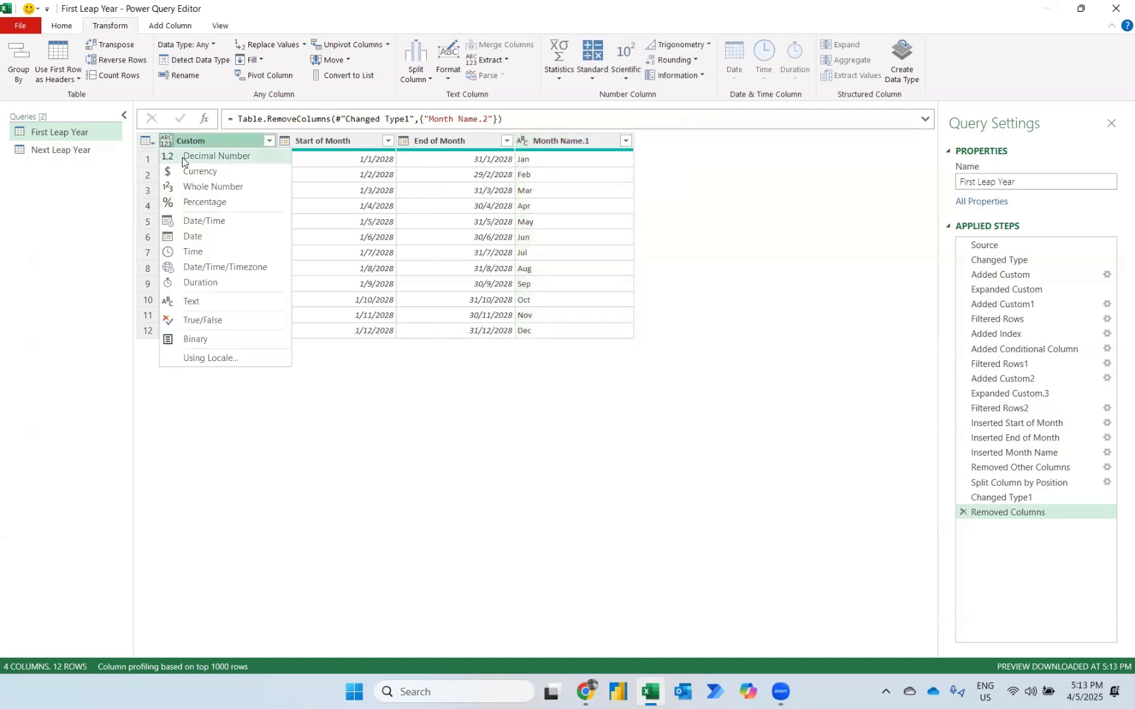
left_click(206, 303)
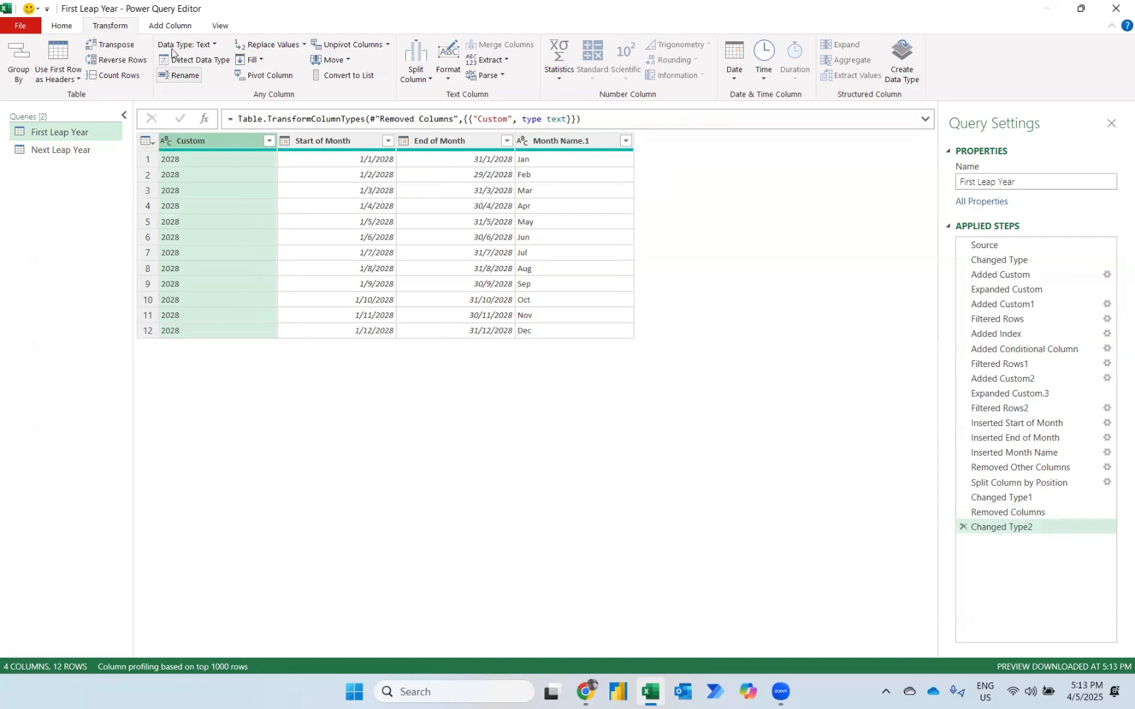
Add a custom column that joins month and year with the formula [Month Name.1]&[Custom].
left_click(169, 26)
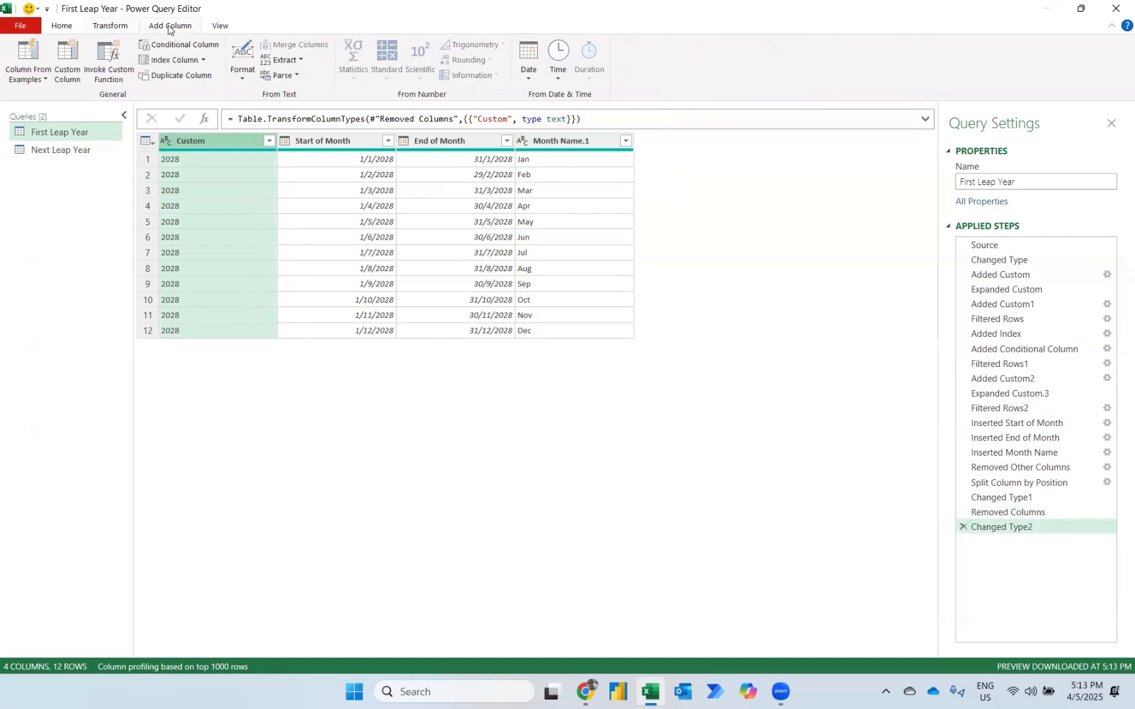
left_click(68, 57)
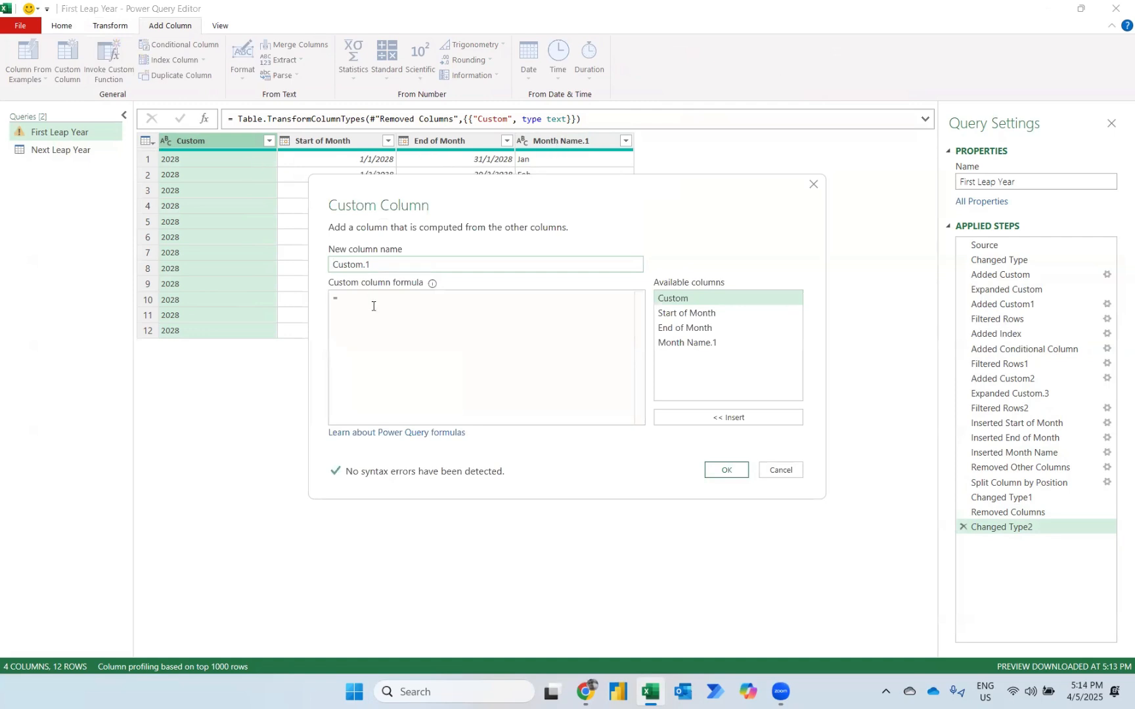
left_click(694, 342)
left_click(701, 419)
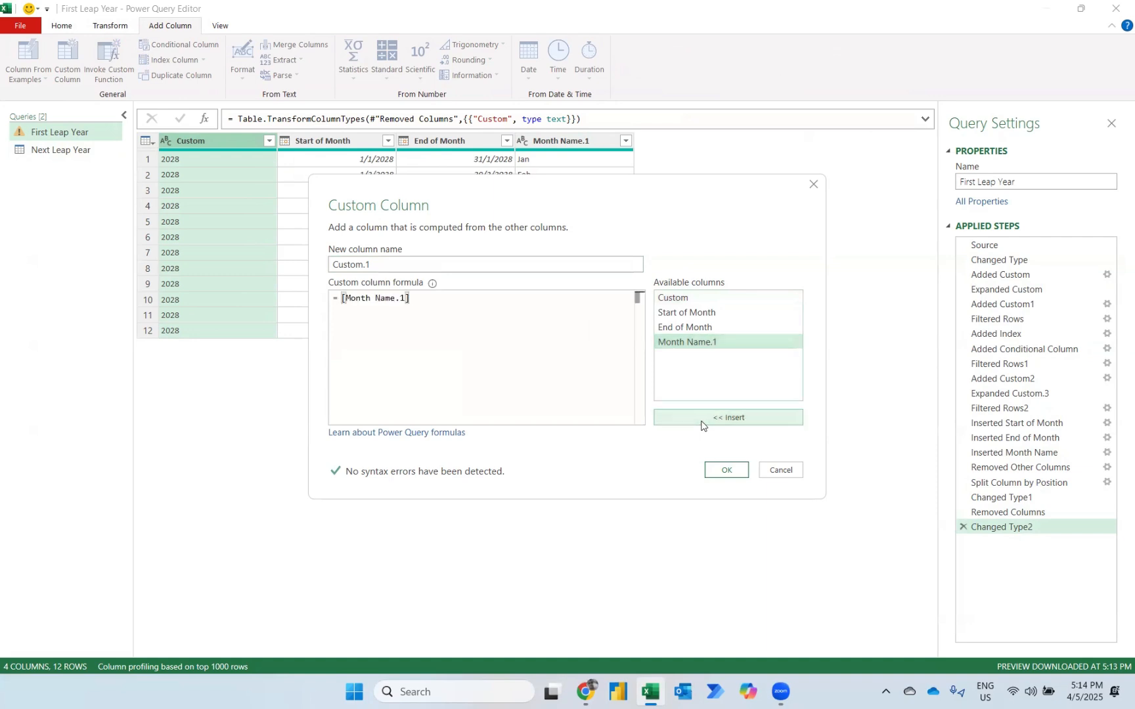
type("&")
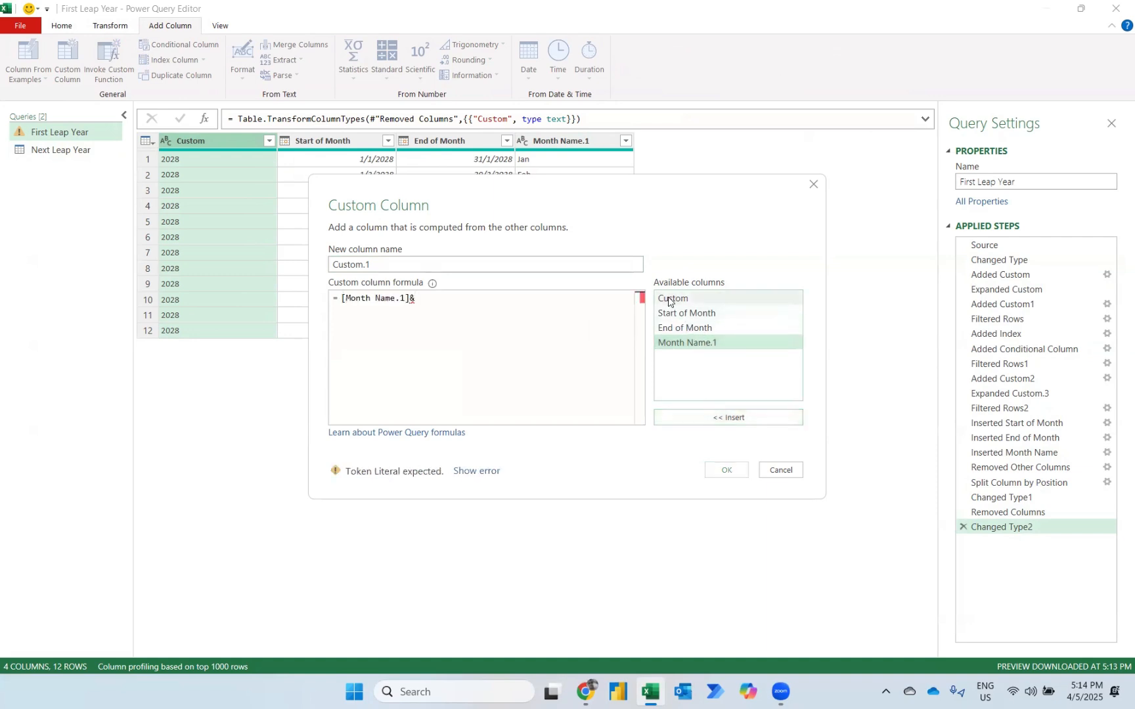
left_click(672, 297)
left_click(686, 416)
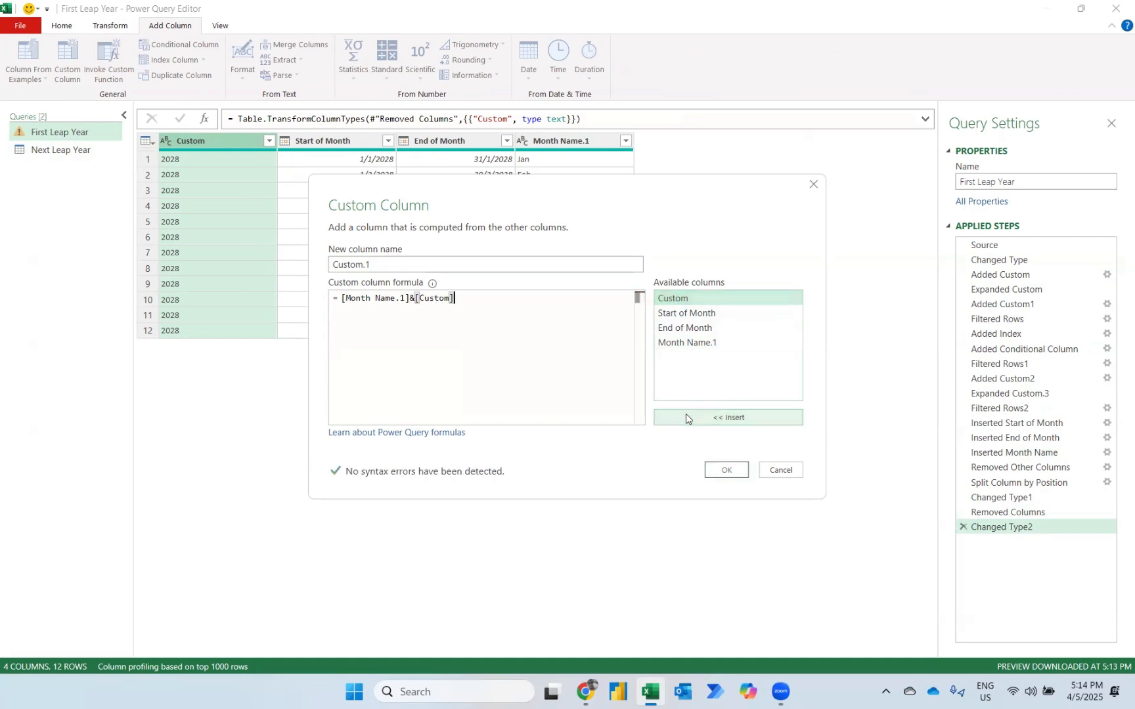
left_click(722, 471)
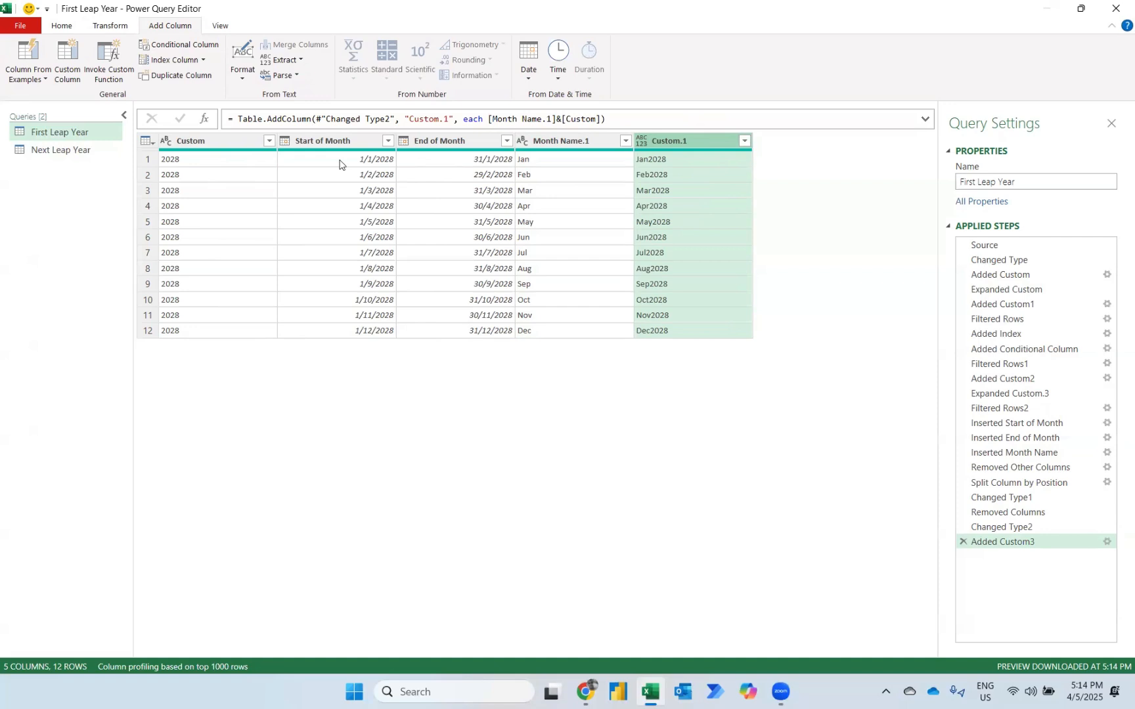
Add a custom column for the days in each month with the formula Duration.Days([End of Month]-[Start of Month])+1.
left_click(76, 53)
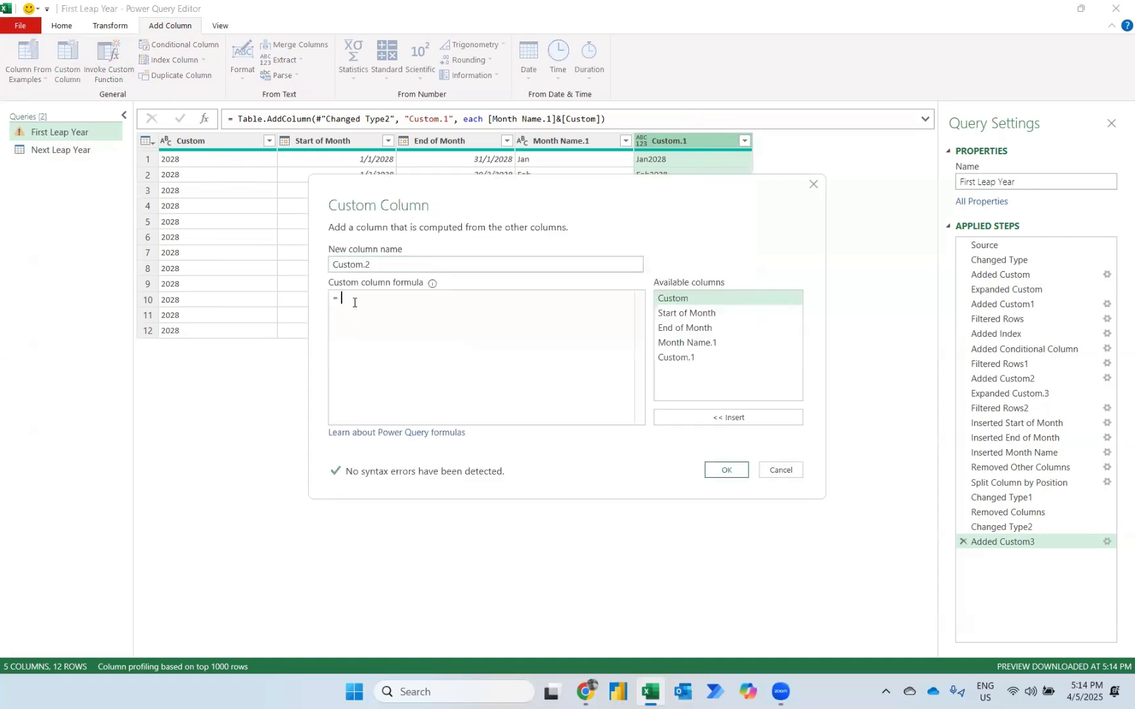
left_click(354, 302)
type("Duration.Days(")
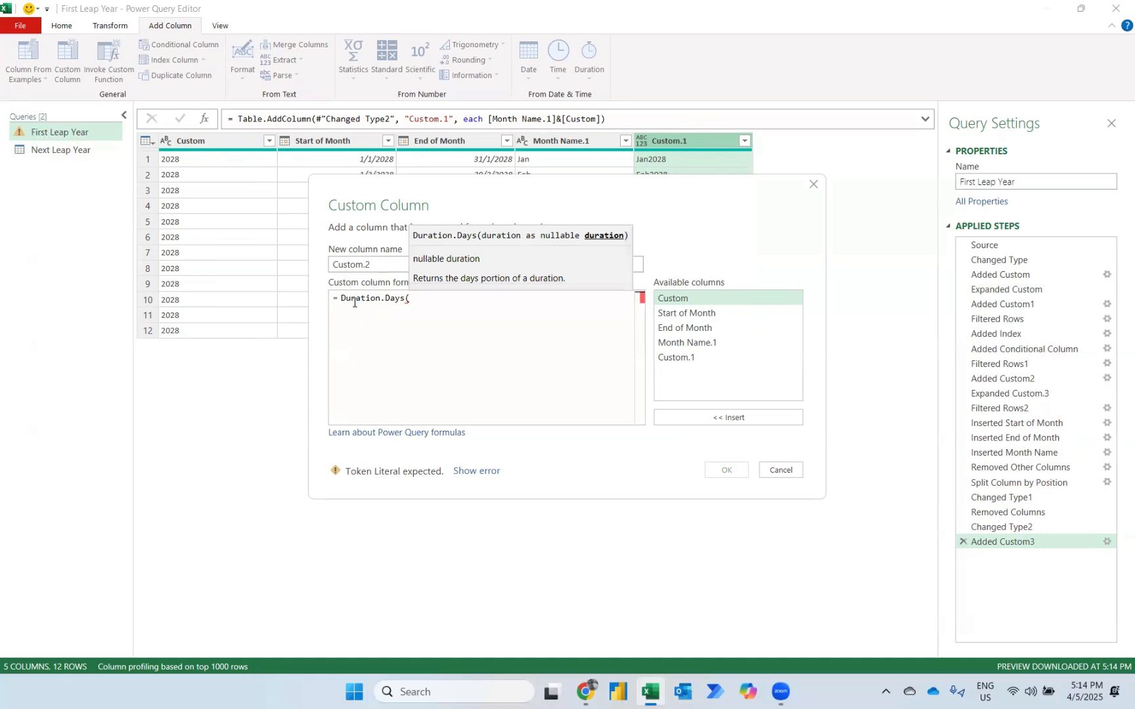
left_click(700, 326)
left_click(722, 420)
type(",")
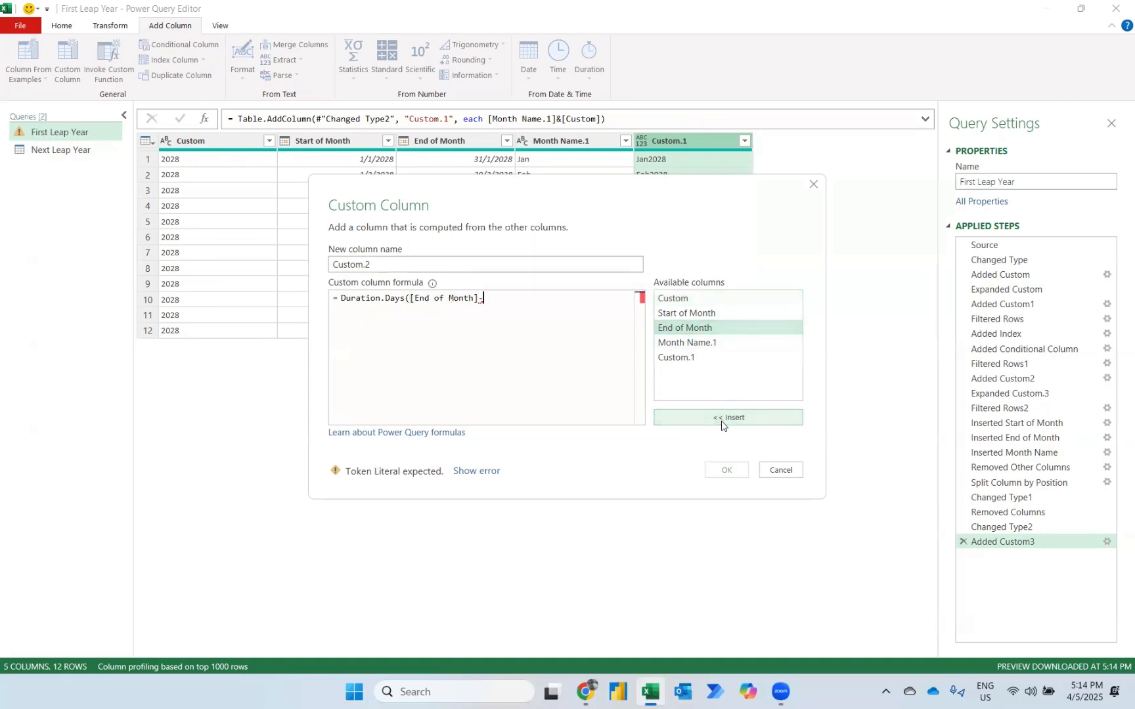
left_click(694, 314)
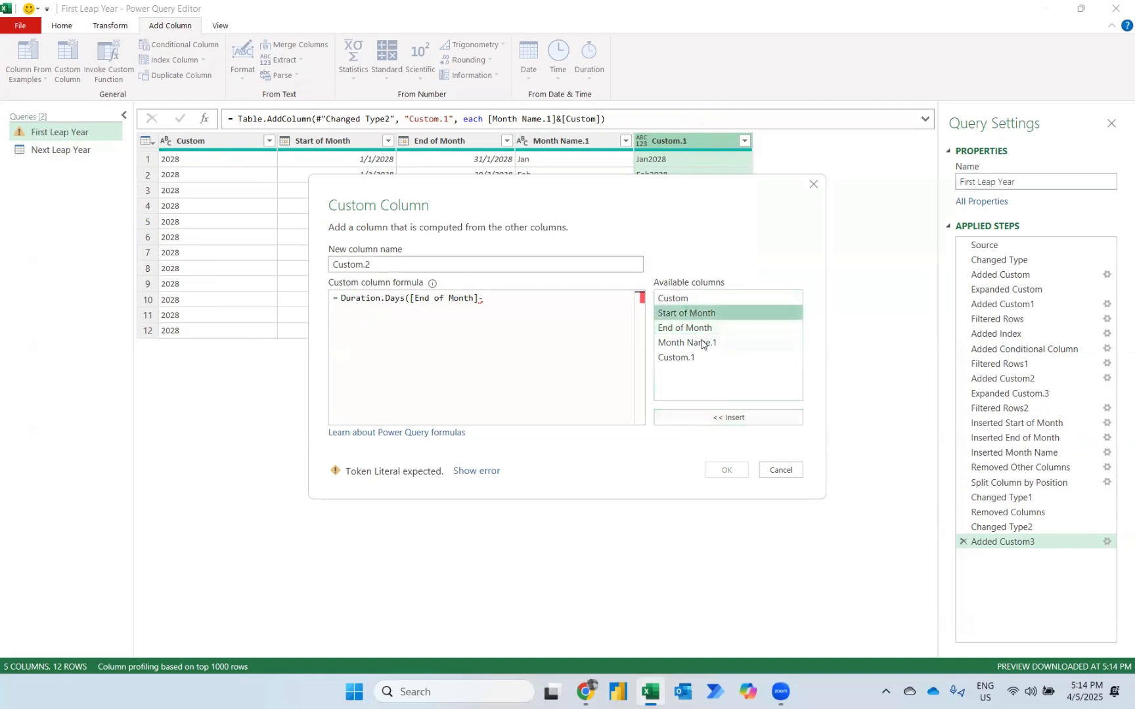
left_click(700, 419)
type(")+")
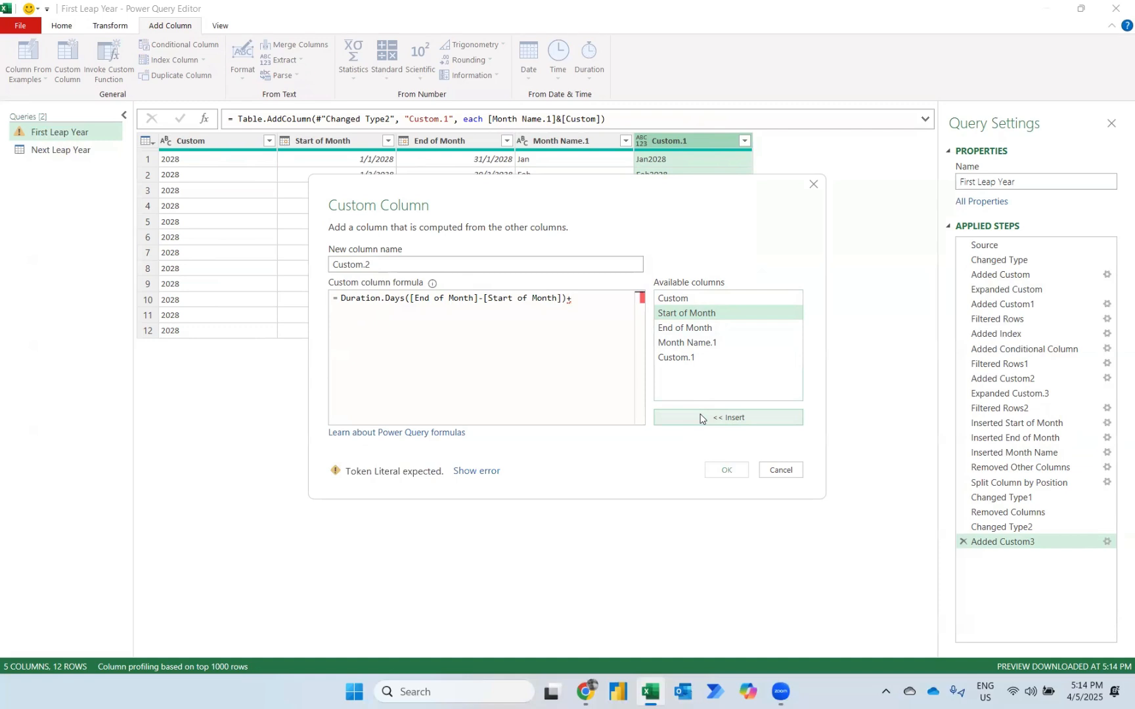
type("1")
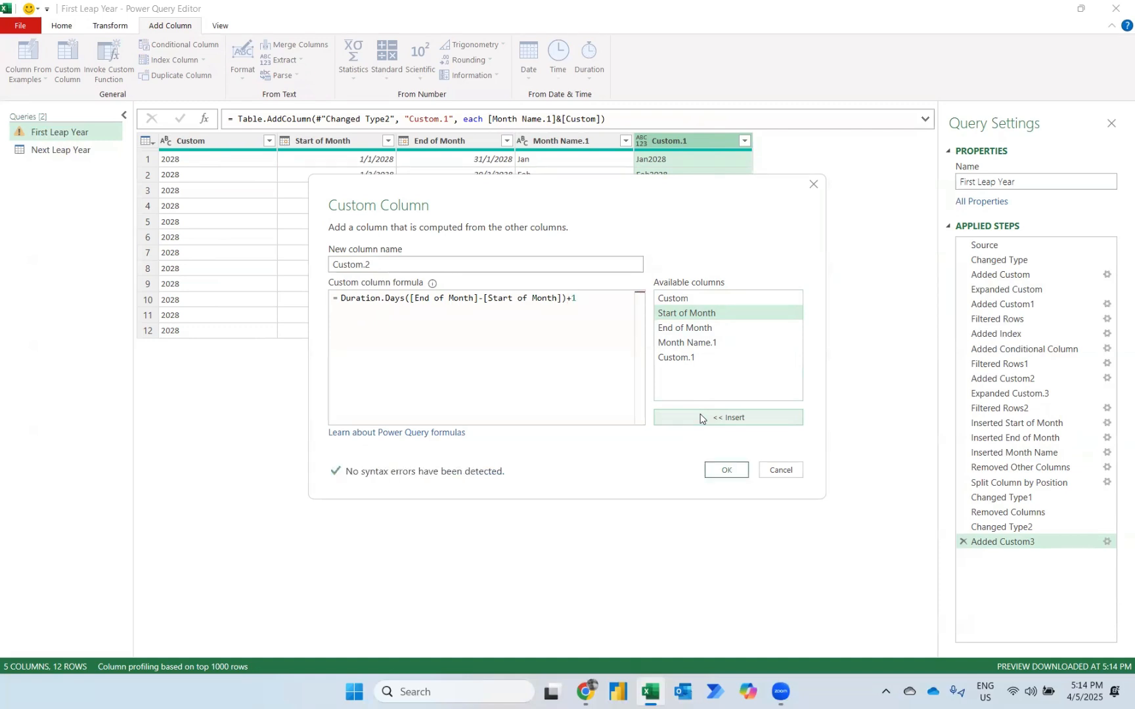
left_click(727, 470)
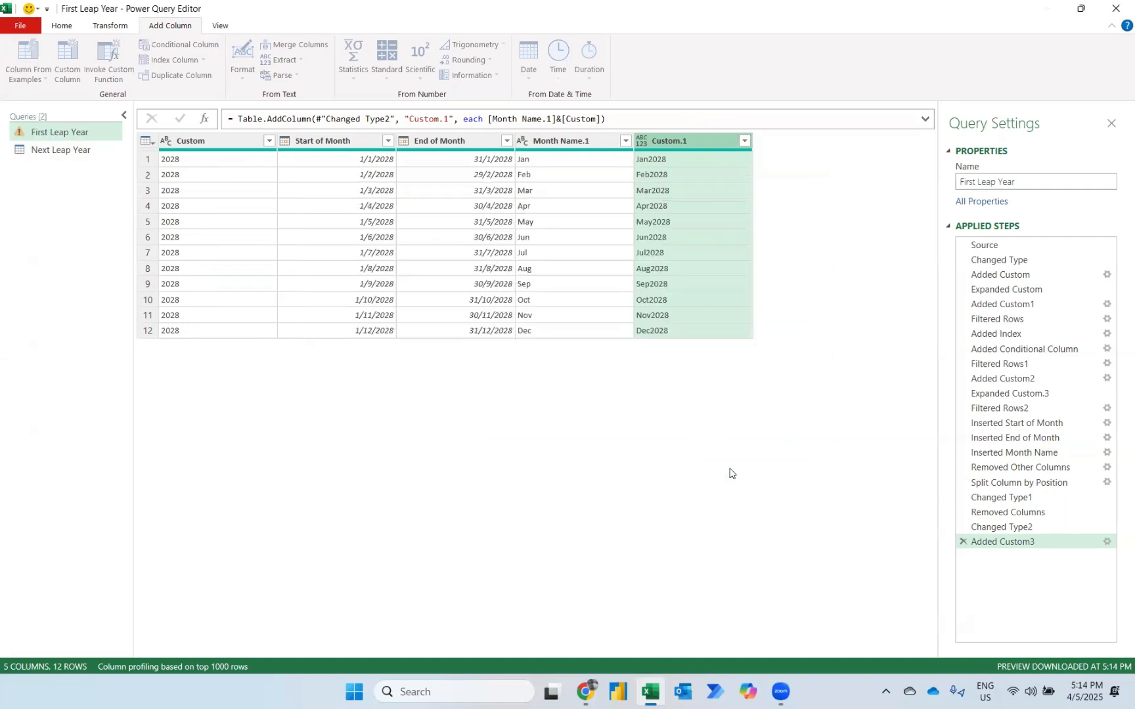
Remove the Custom, Start of Month, End of Month and Month Name.1 columns.
left_click(195, 134)
left_click(567, 140, "shift")
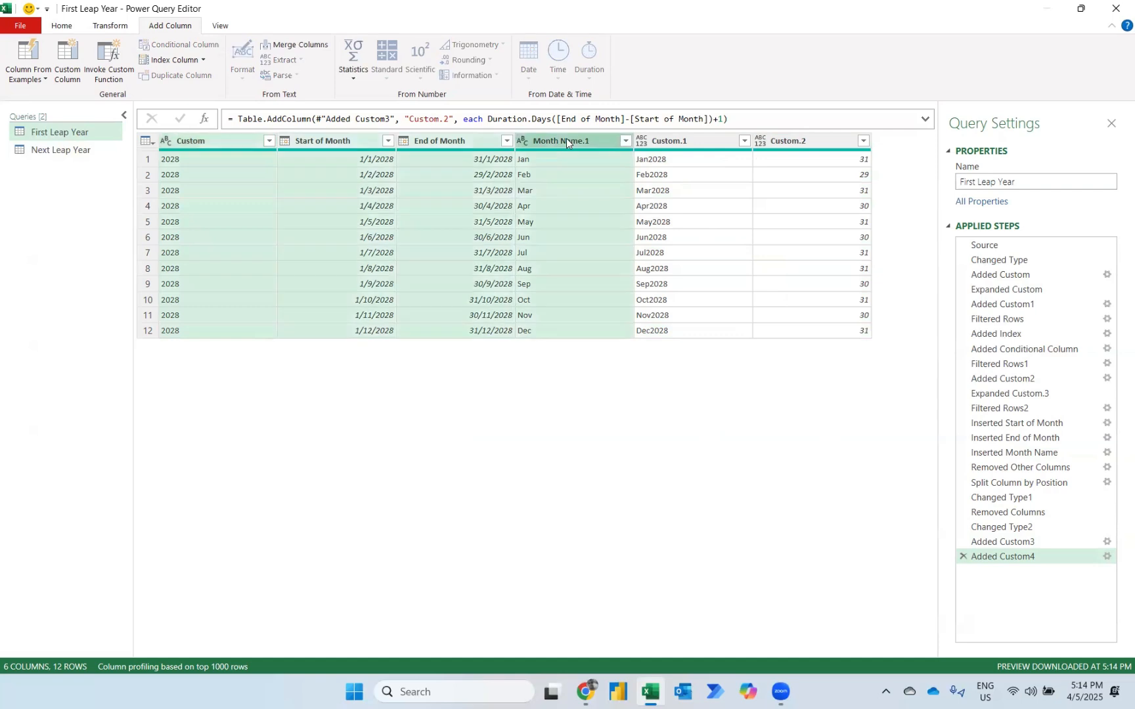
key("Delete")
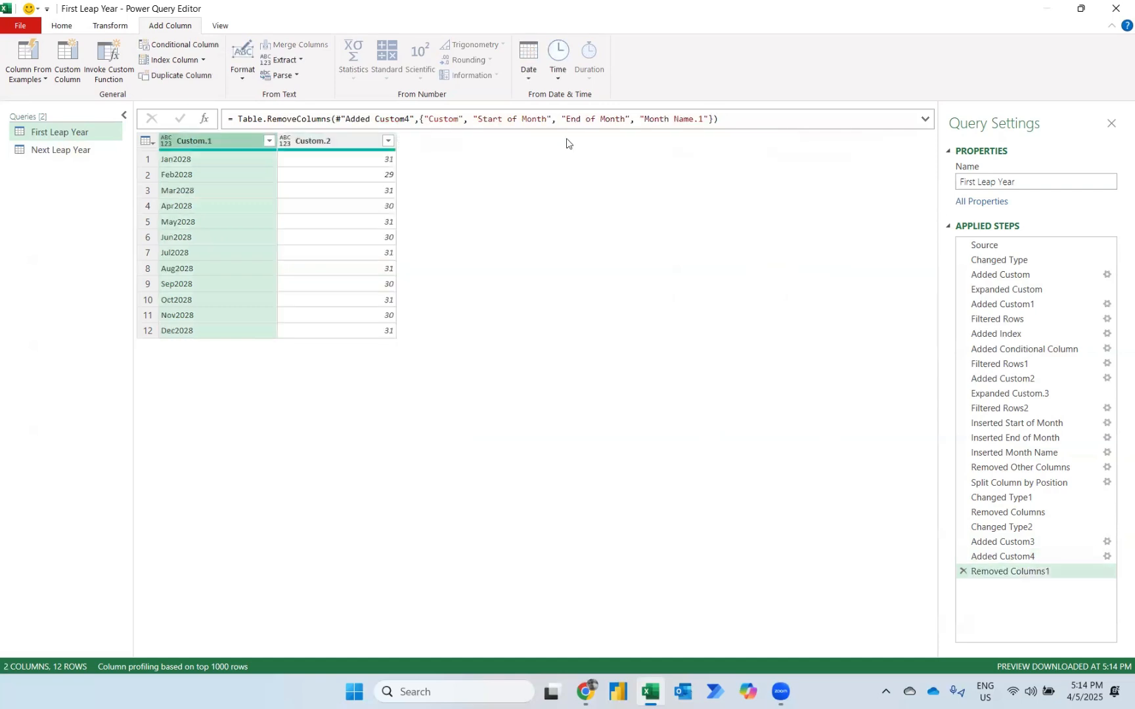
Rename the Custom.1 column as Period and the Custom.2 column as Days.
double_click(201, 141)
type("Perio")
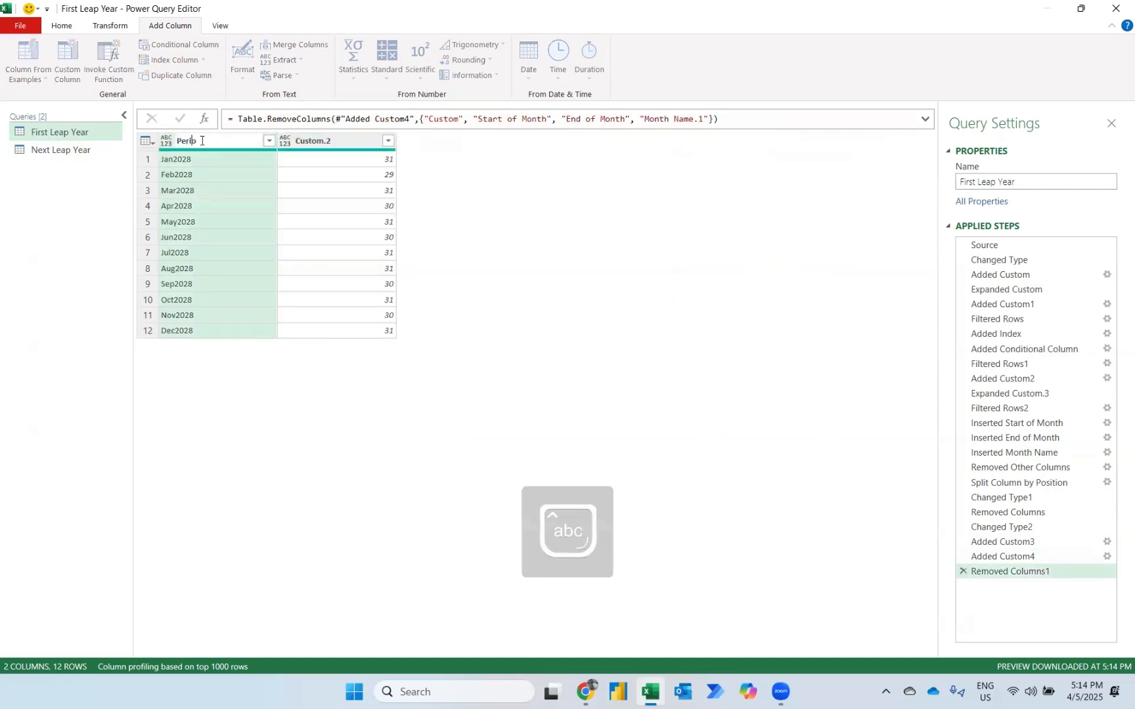
type("d")
key("Return")
double_click(329, 141)
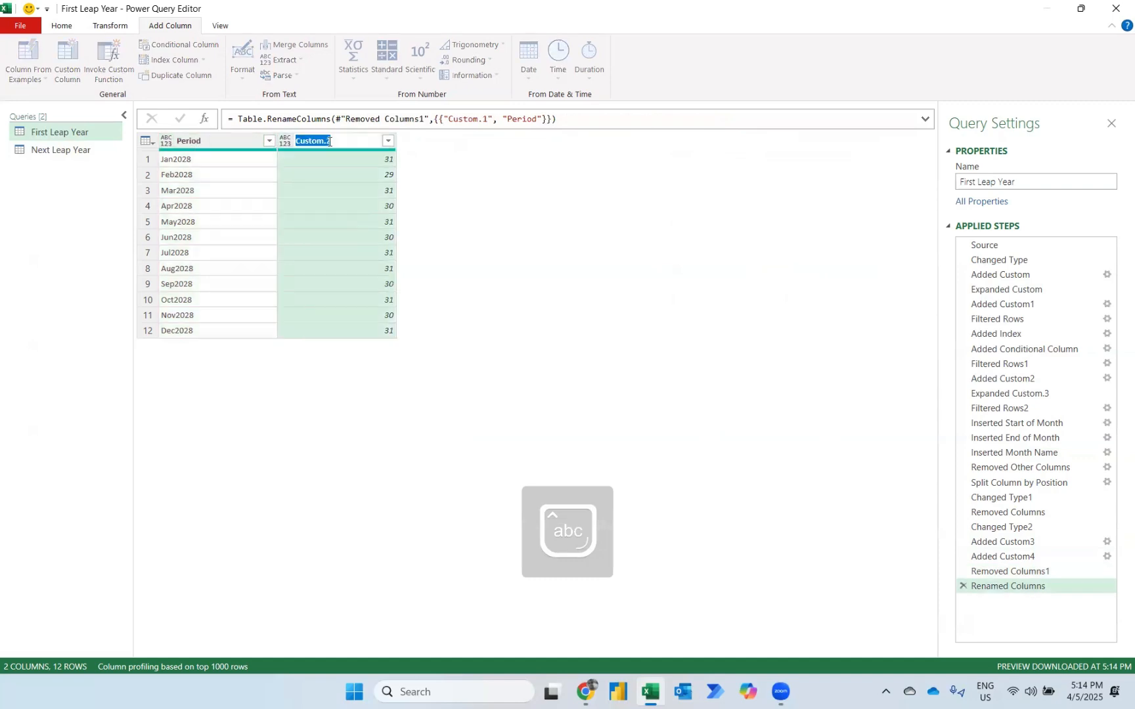
type("Days")
key("Return")
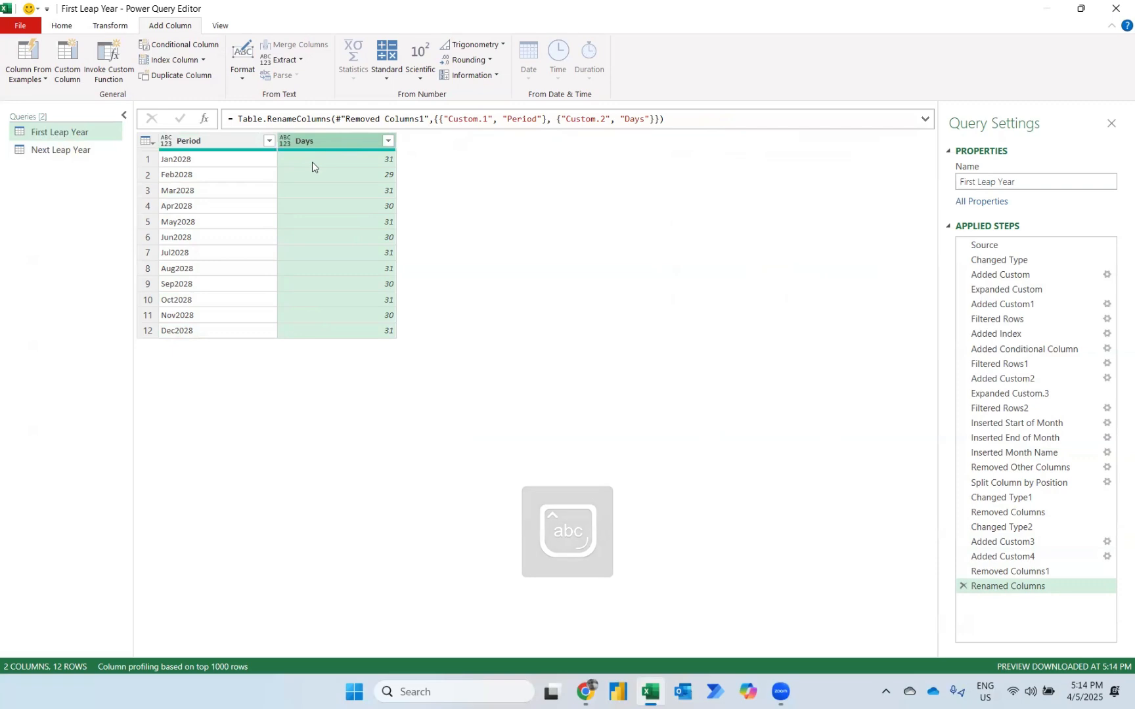
Copy the Custom.3 column formula from the Added Custom2 step of the First Leap Year query.
left_click(81, 150)
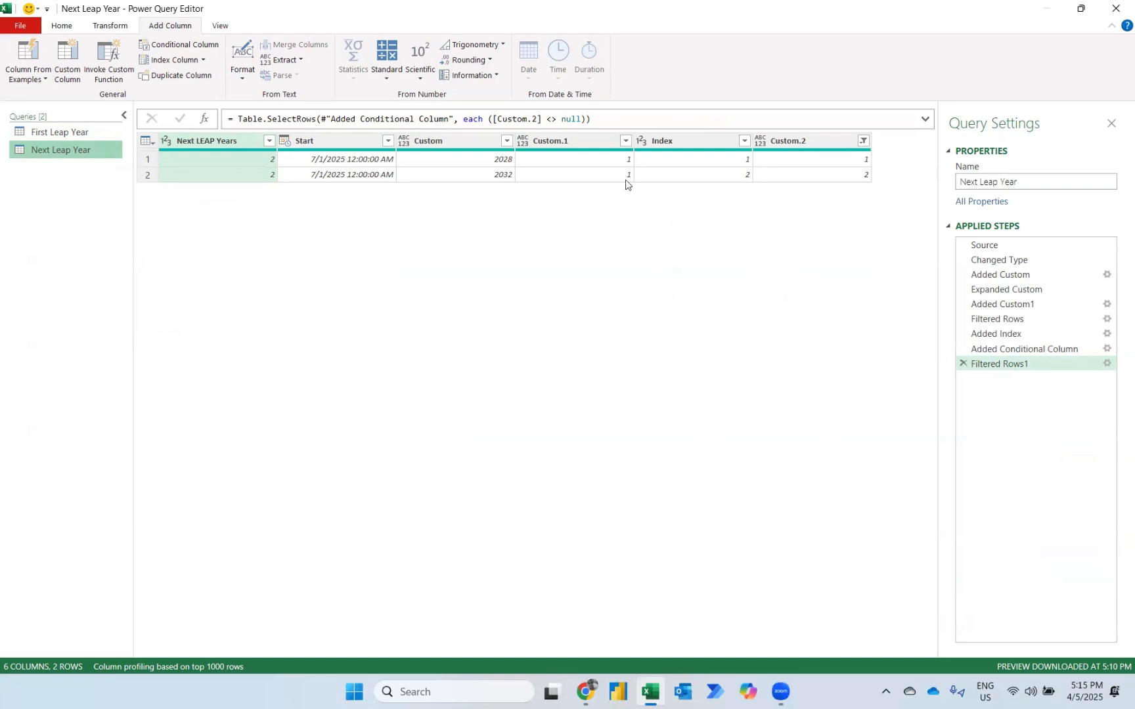
left_click(60, 133)
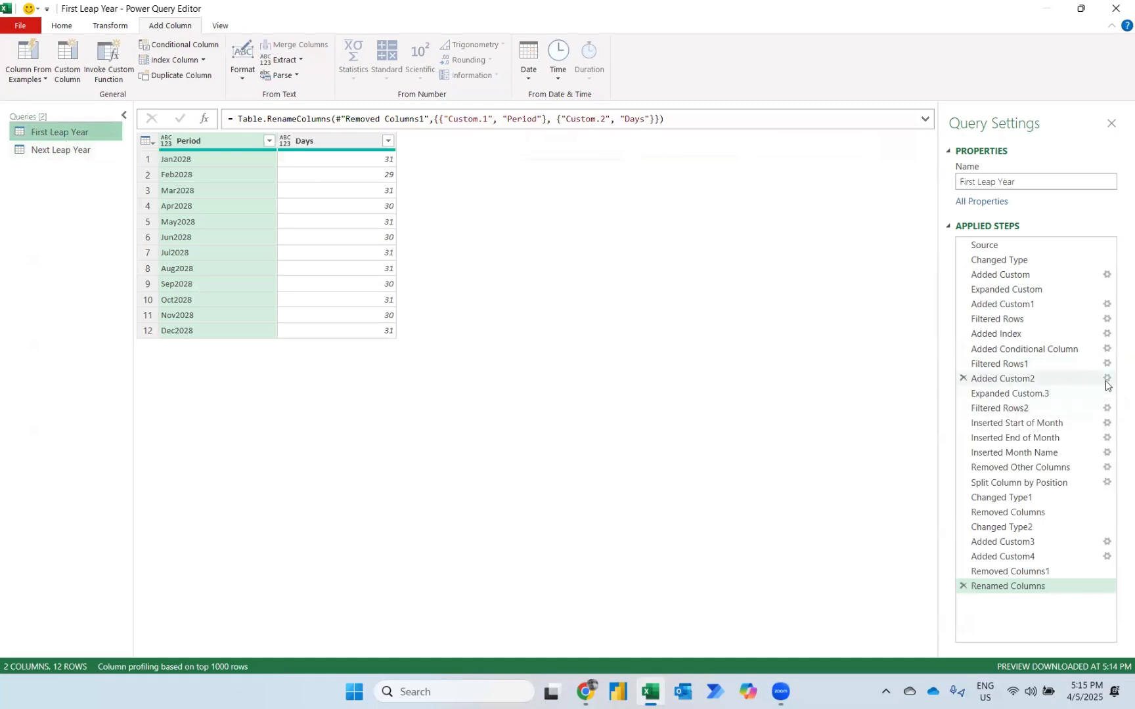
left_click(1106, 379)
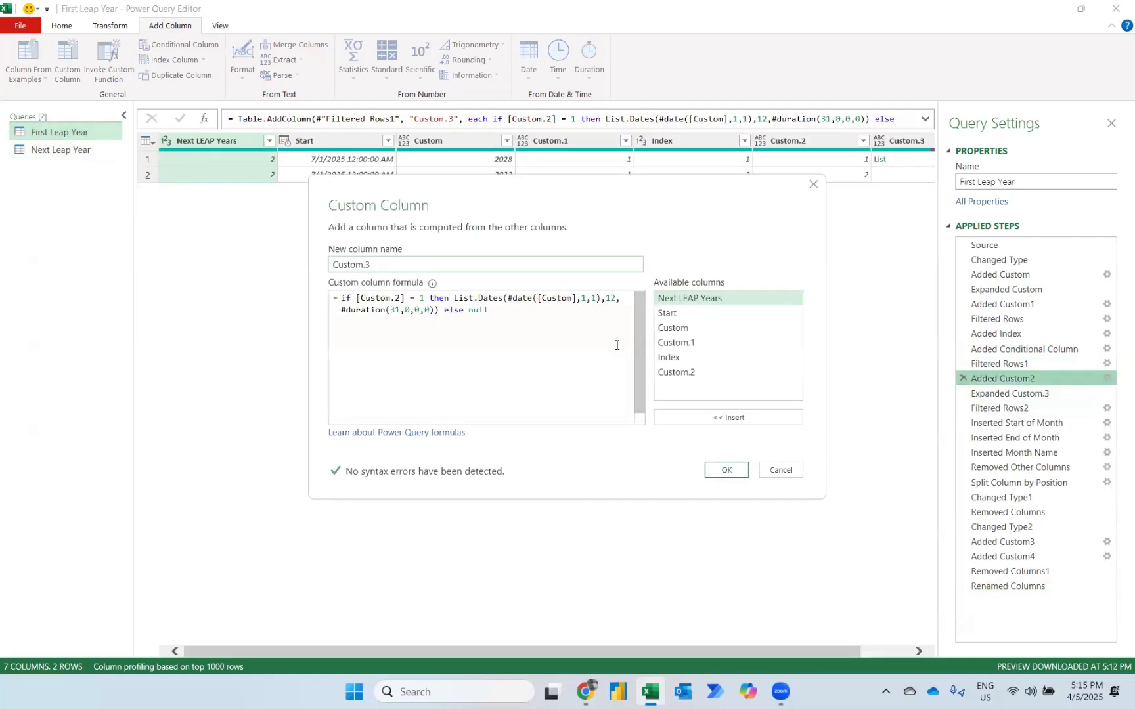
key("ctrl+a")
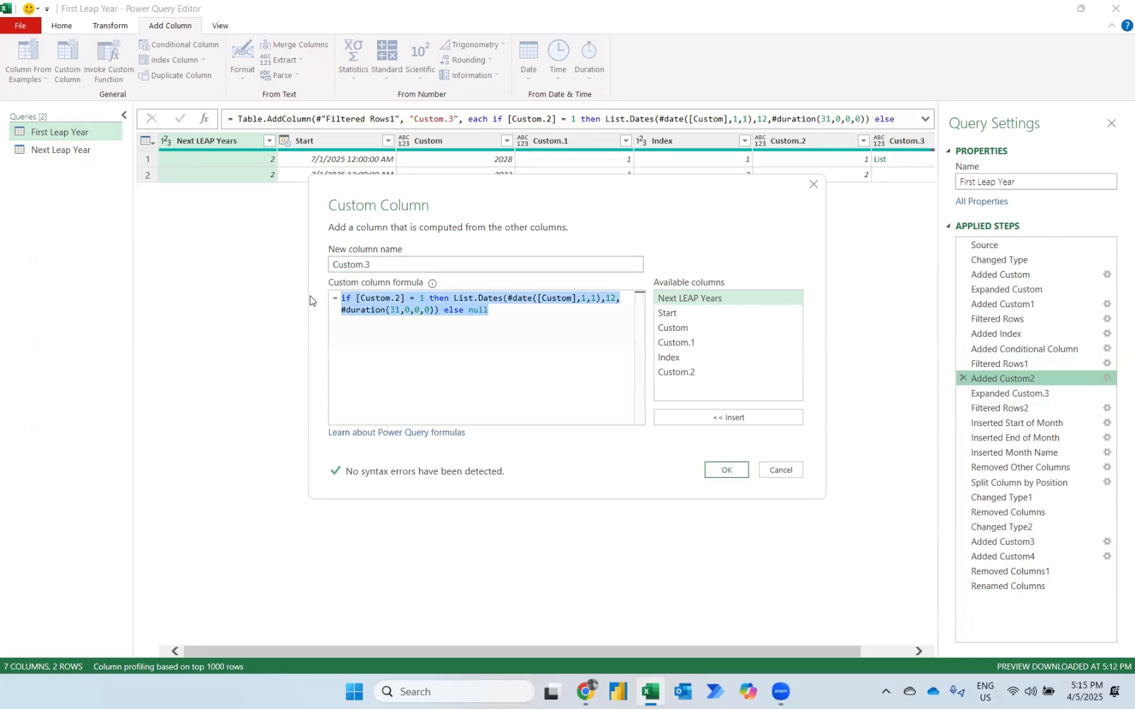
left_click(728, 470)
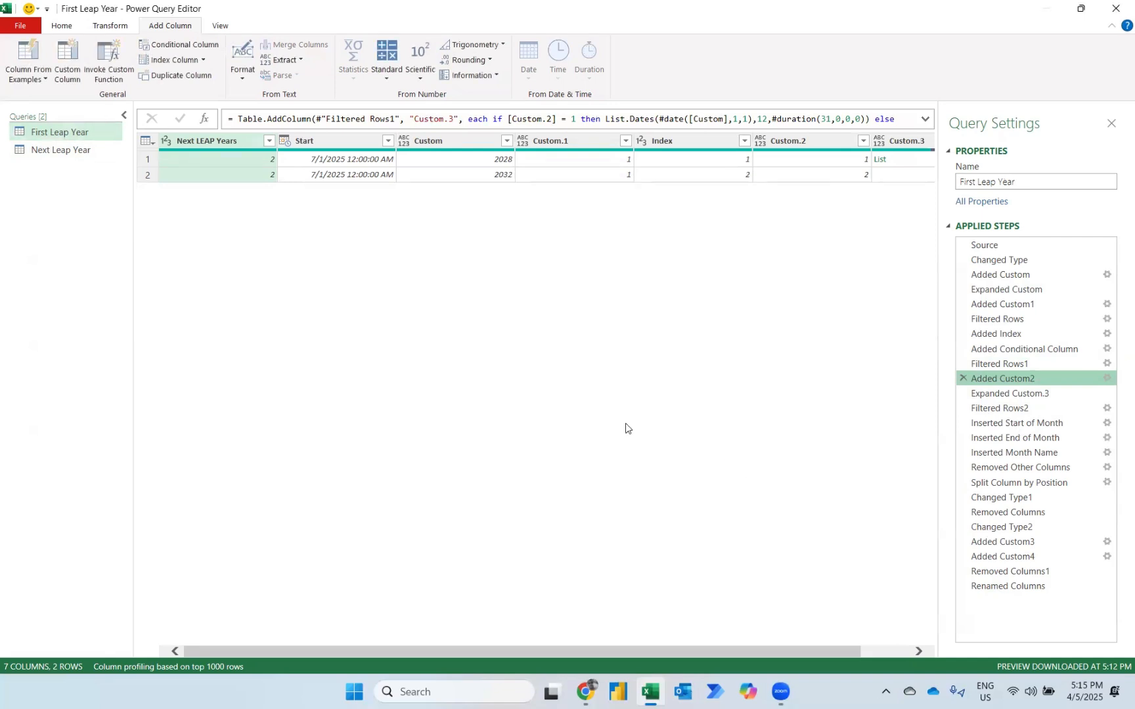
In the Next Leap Year query, add a custom column with the formula if [Custom.2] <> 1 then List.Dates(#date([Custom],1,1),12,#duration(31,0,0,0)) else null.
left_click(54, 151)
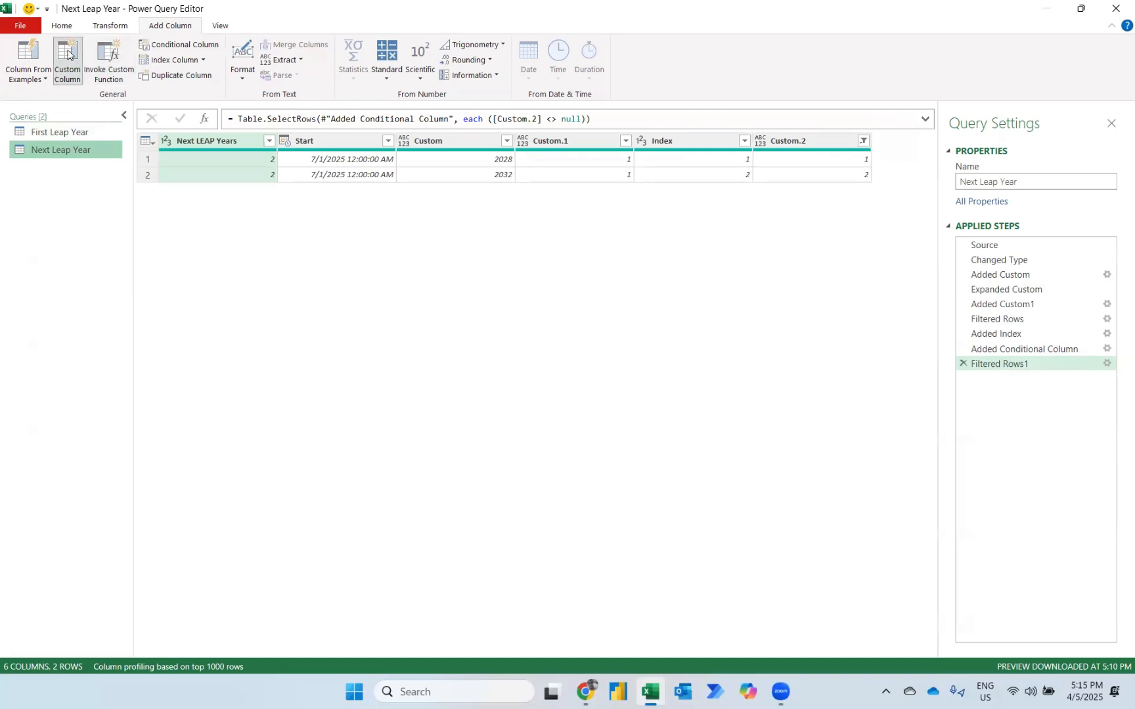
left_click(67, 66)
left_click(349, 300)
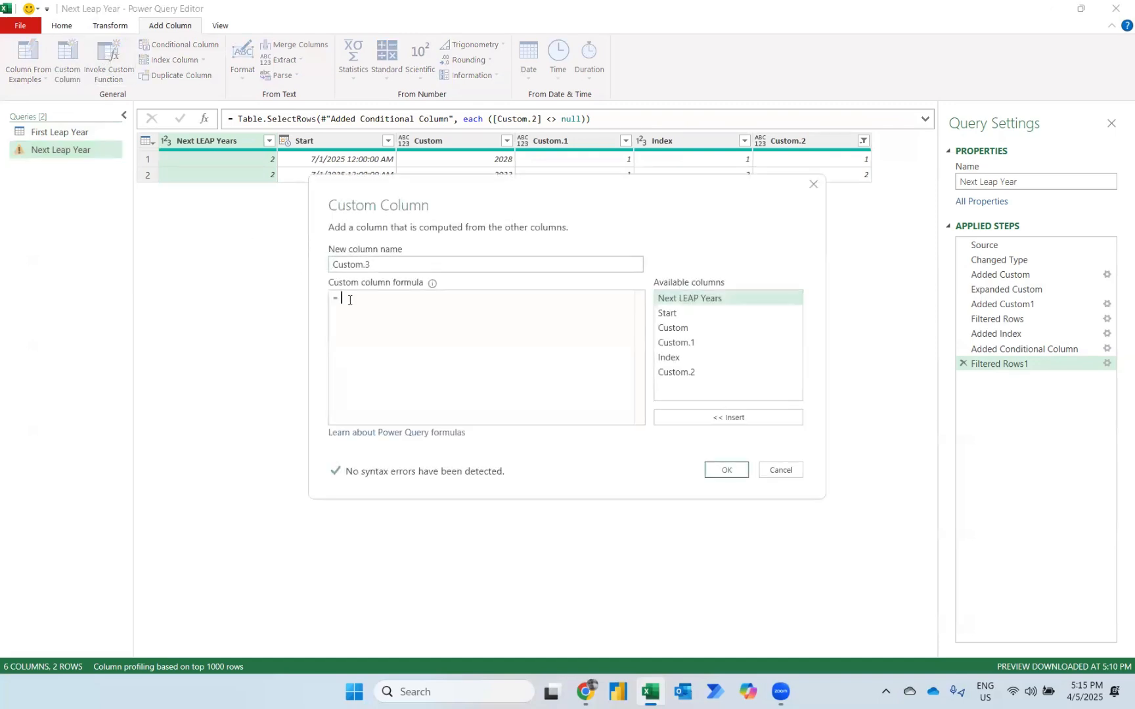
type("if [Custom.2] = 1 then List.Dates(#date([Custom],1,1),12, #duration(31,0,0,0)) else null")
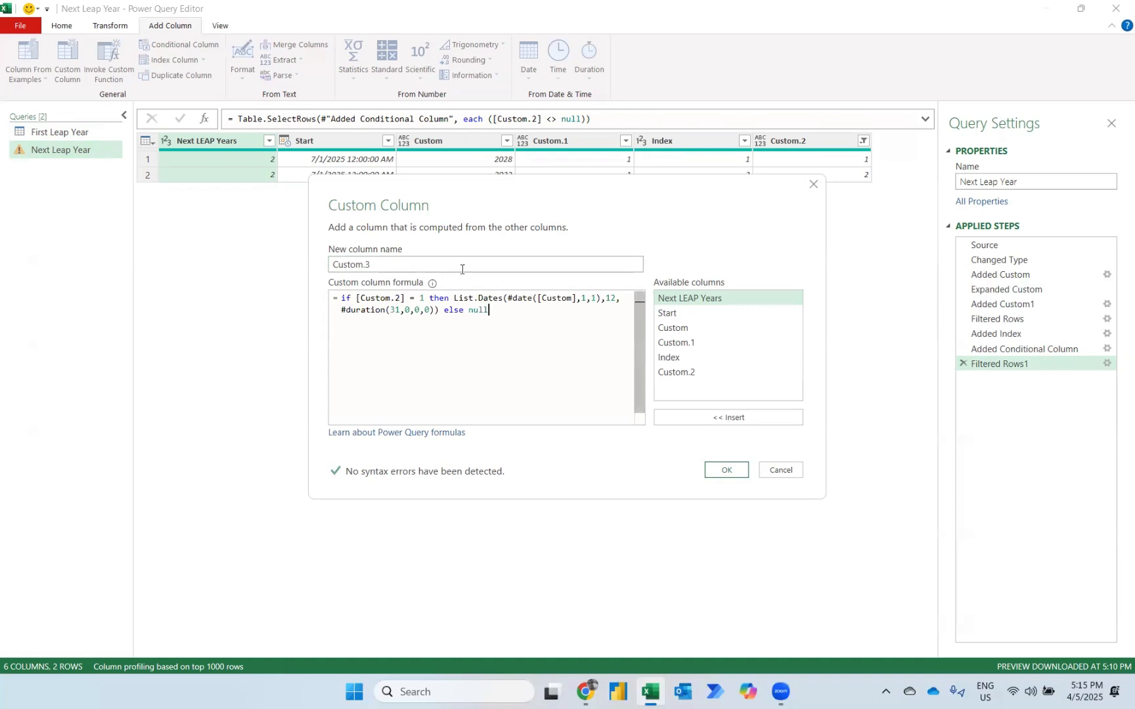
left_click(414, 296)
key("BackSpace")
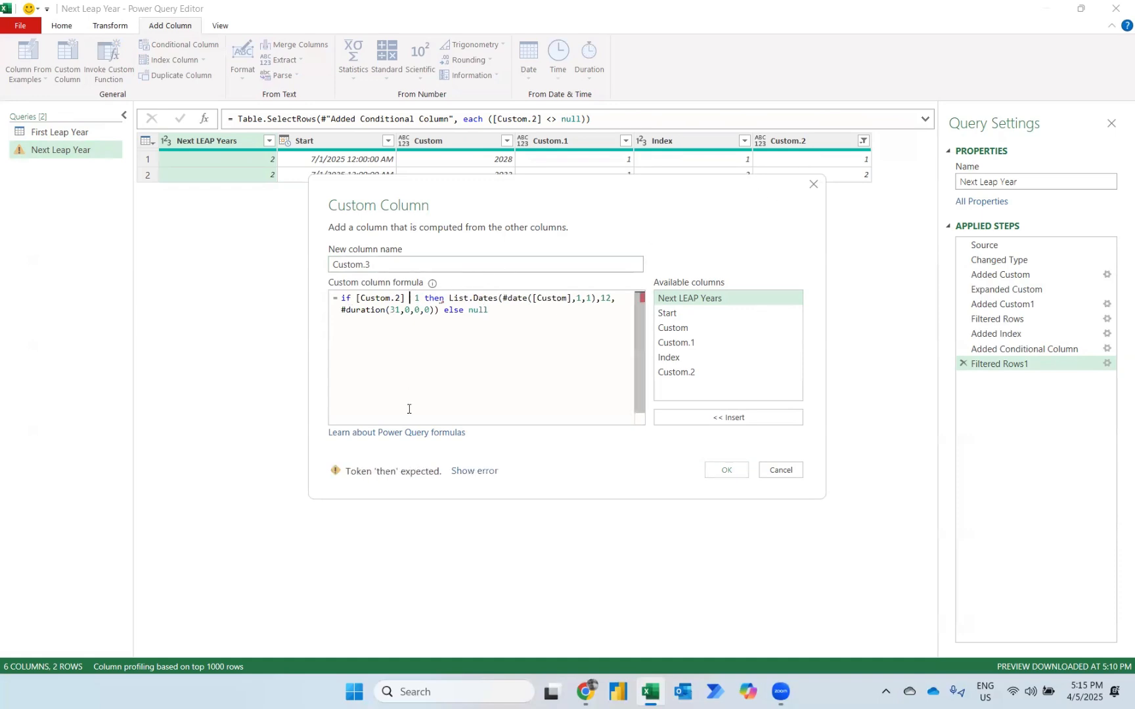
type(",")
key("BackSpace")
type("<>")
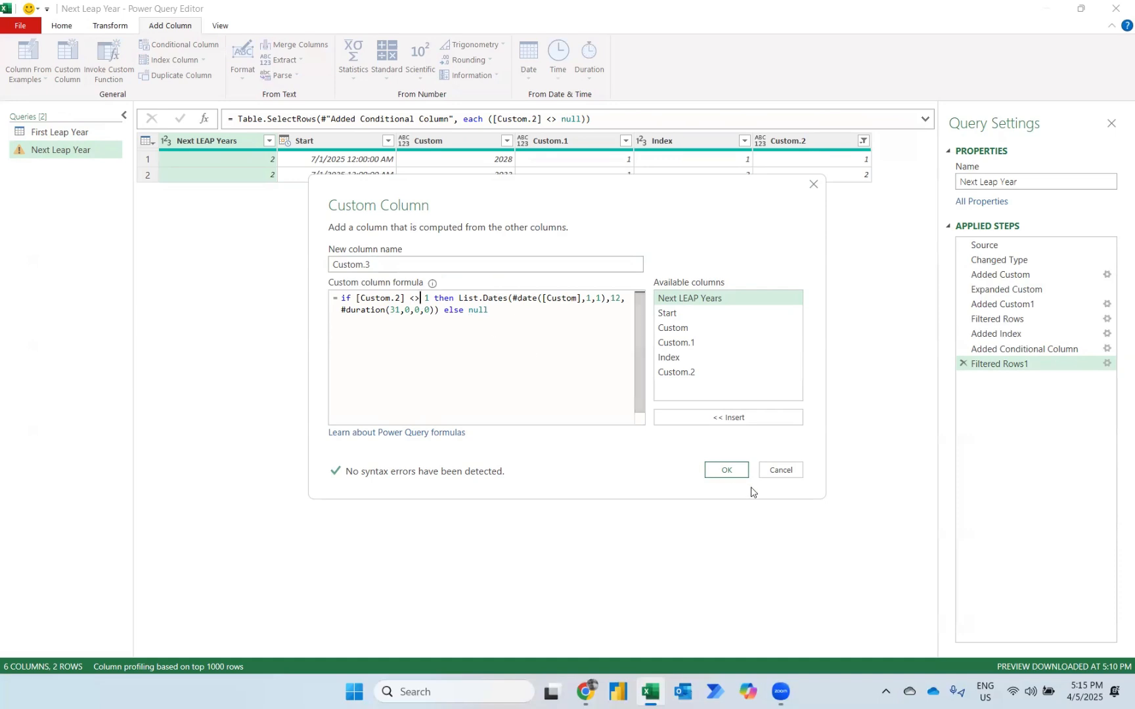
left_click(723, 468)
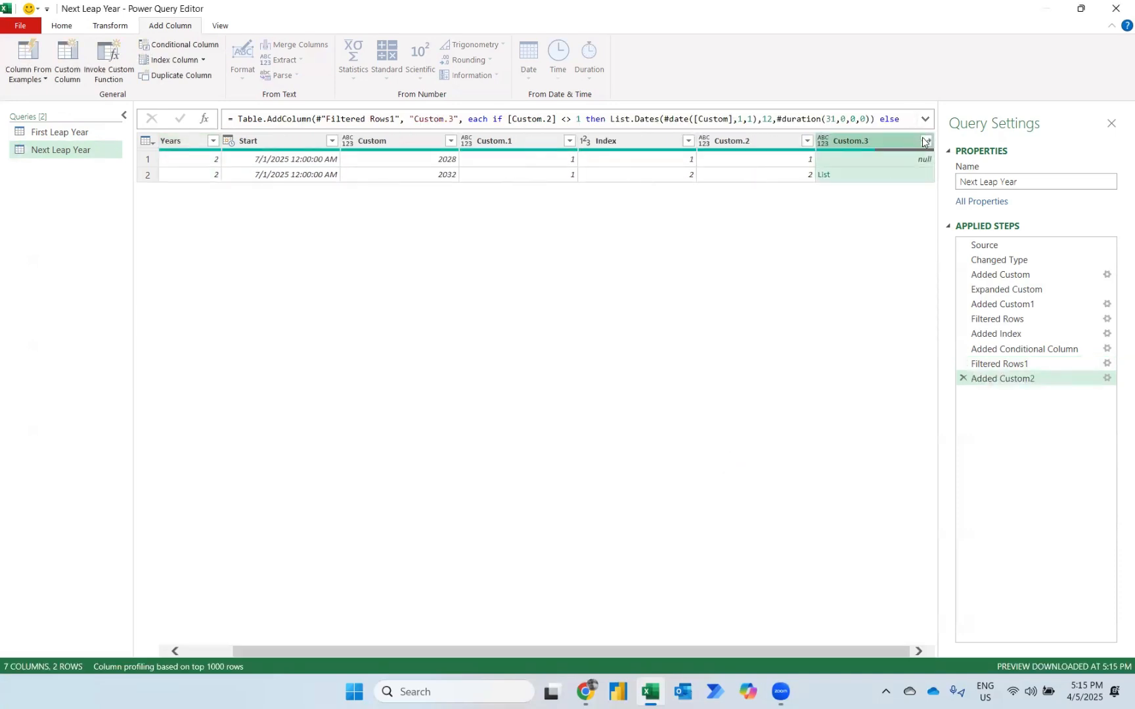
Expand the Custom.3 lists to new rows and filter out the null value in that column.
left_click(923, 141)
left_click(892, 157)
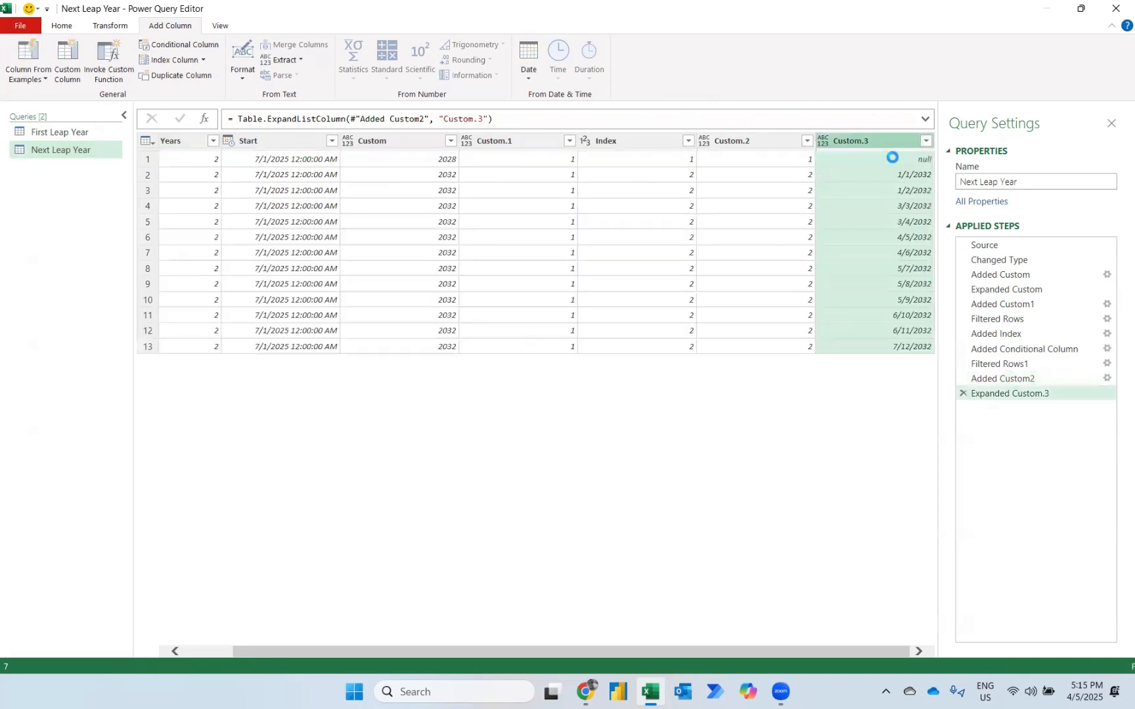
left_click(926, 142)
left_click(715, 312)
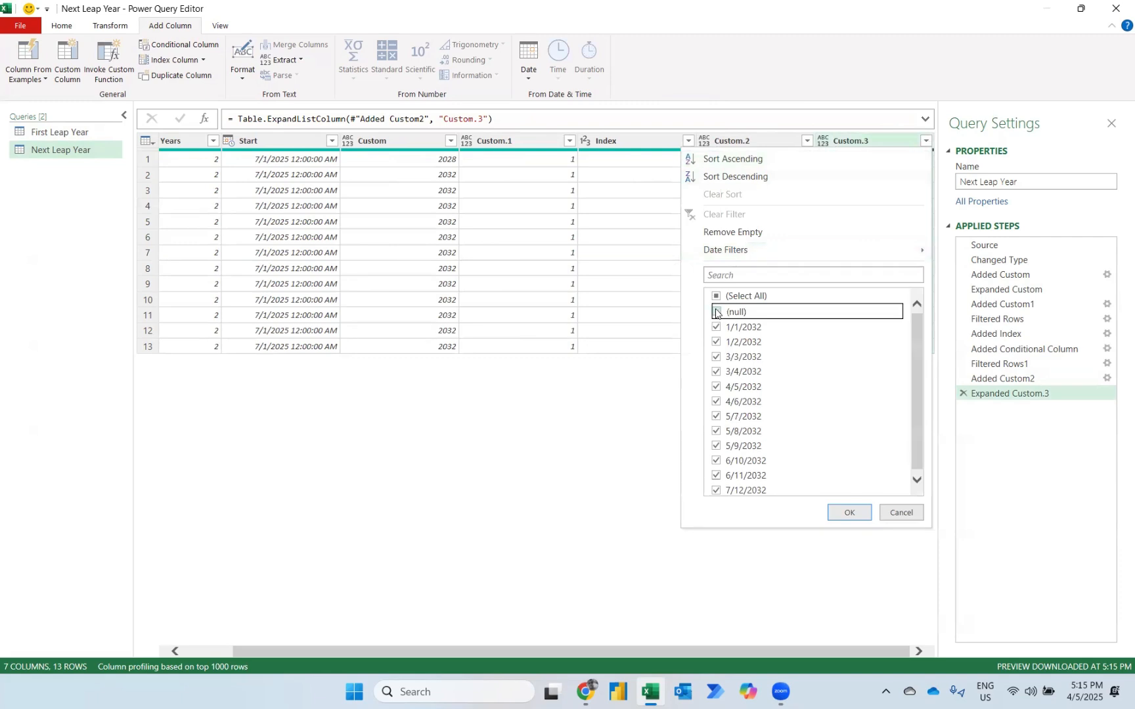
left_click(847, 512)
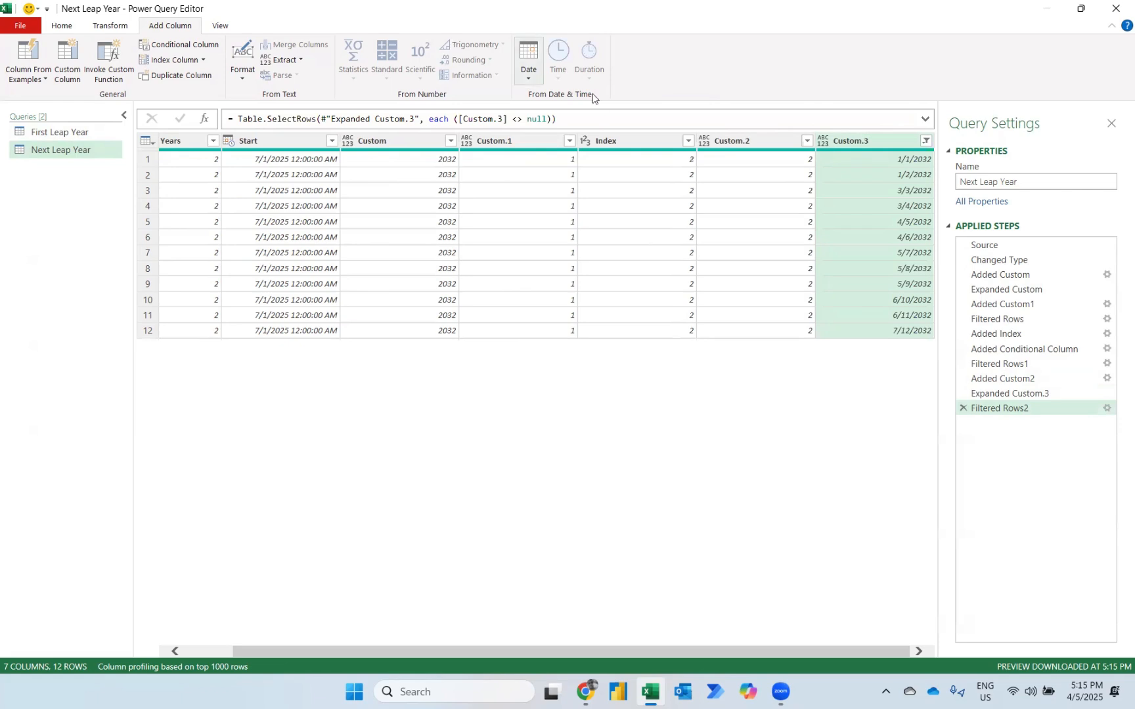
Add a Start of Quarter column from Custom.3 and an End of Quarter column from Start of Quarter.
left_click(529, 62)
mouse_move(564, 178)
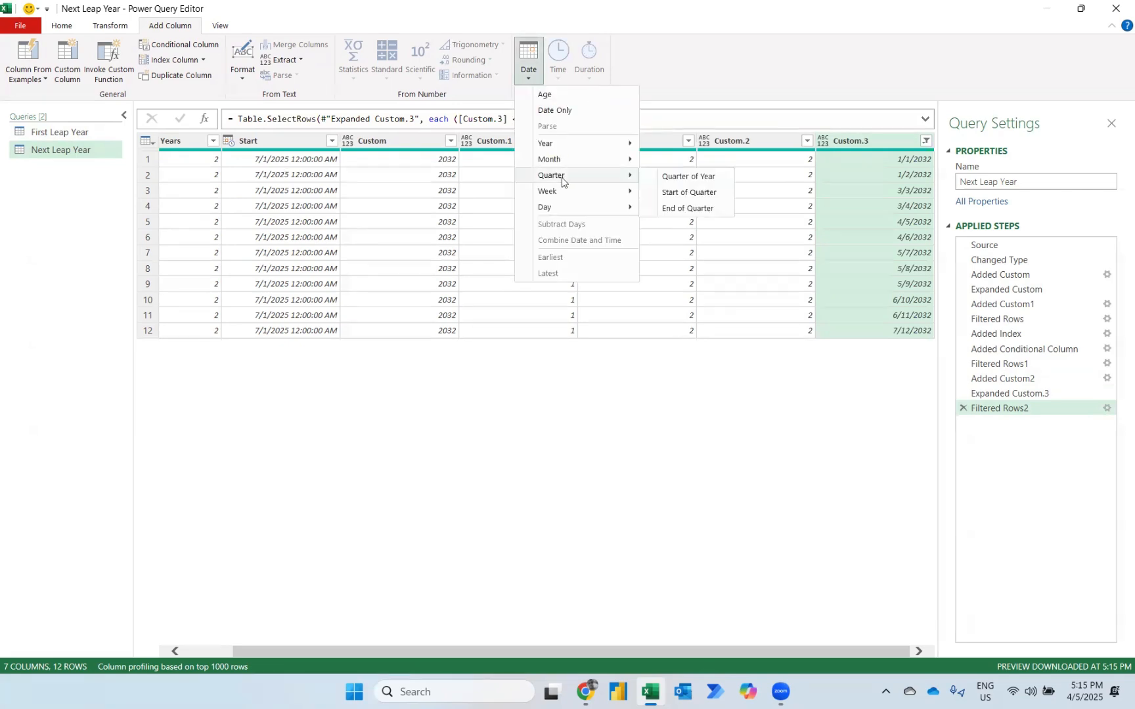
left_click(671, 192)
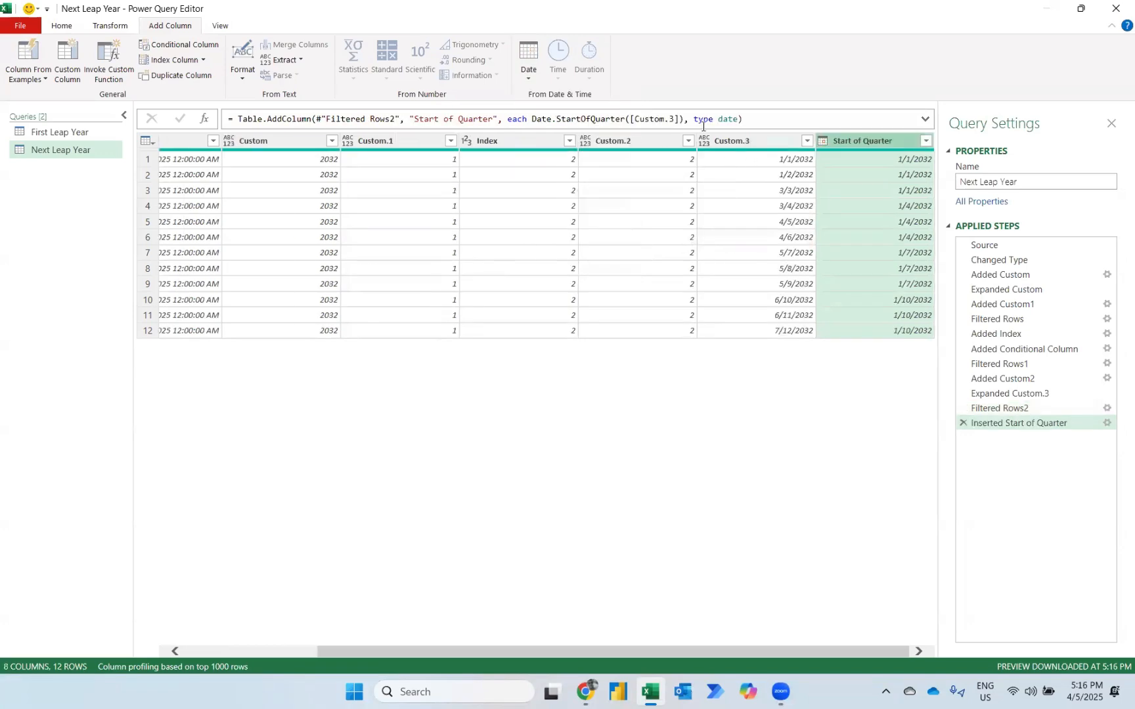
left_click(529, 69)
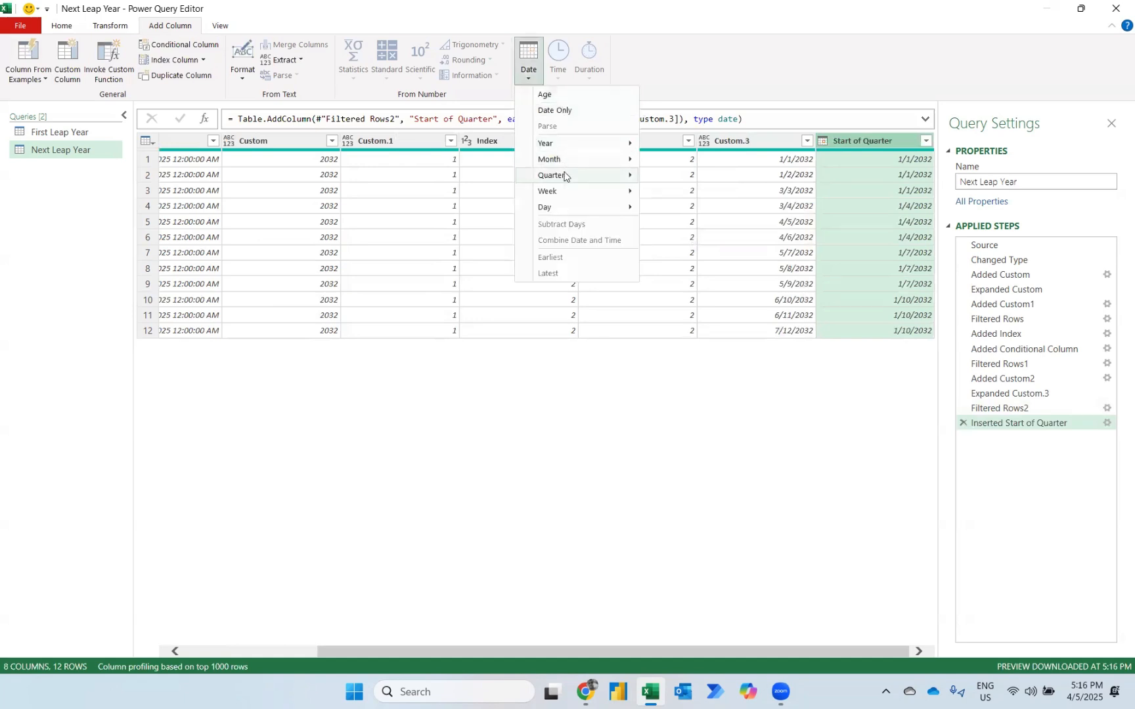
mouse_move(581, 176)
left_click(685, 209)
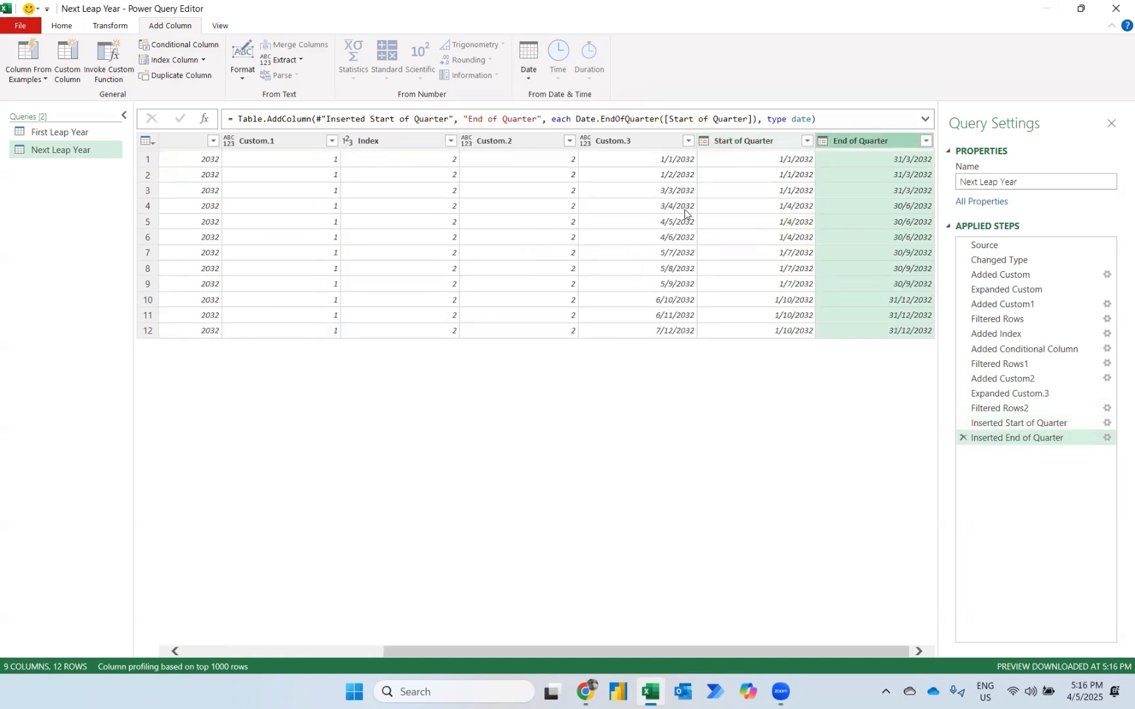
Add a Quarter of Year column based on the Custom.3 dates.
left_click(653, 140)
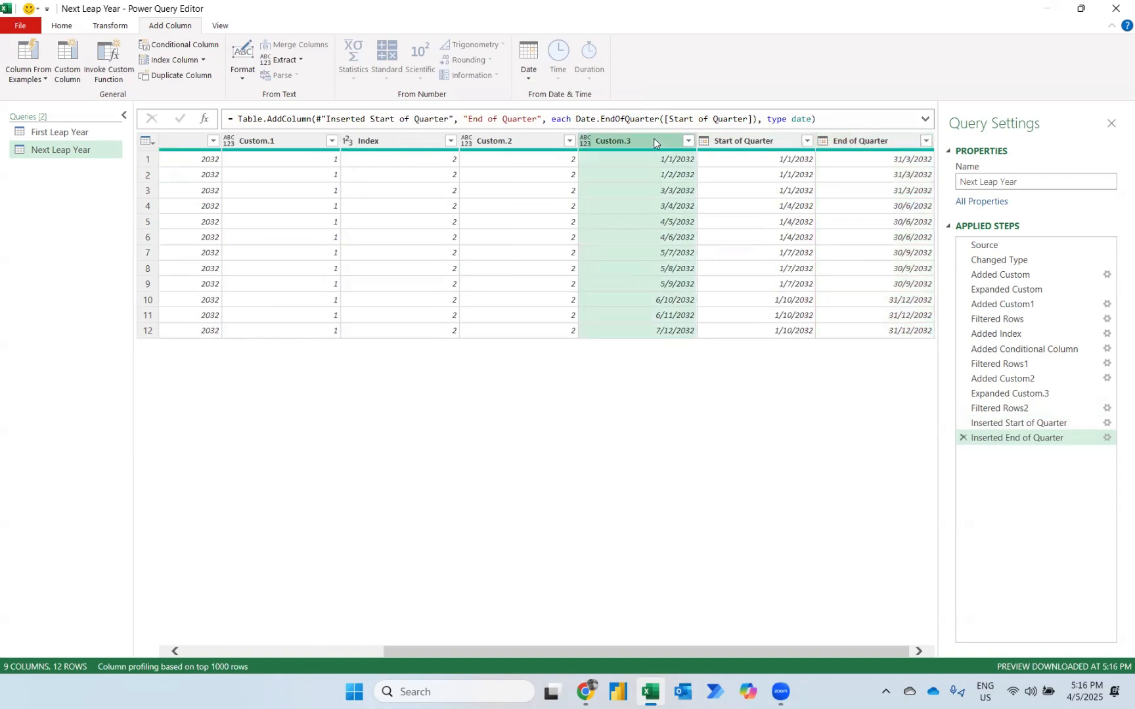
left_click(529, 65)
mouse_move(568, 175)
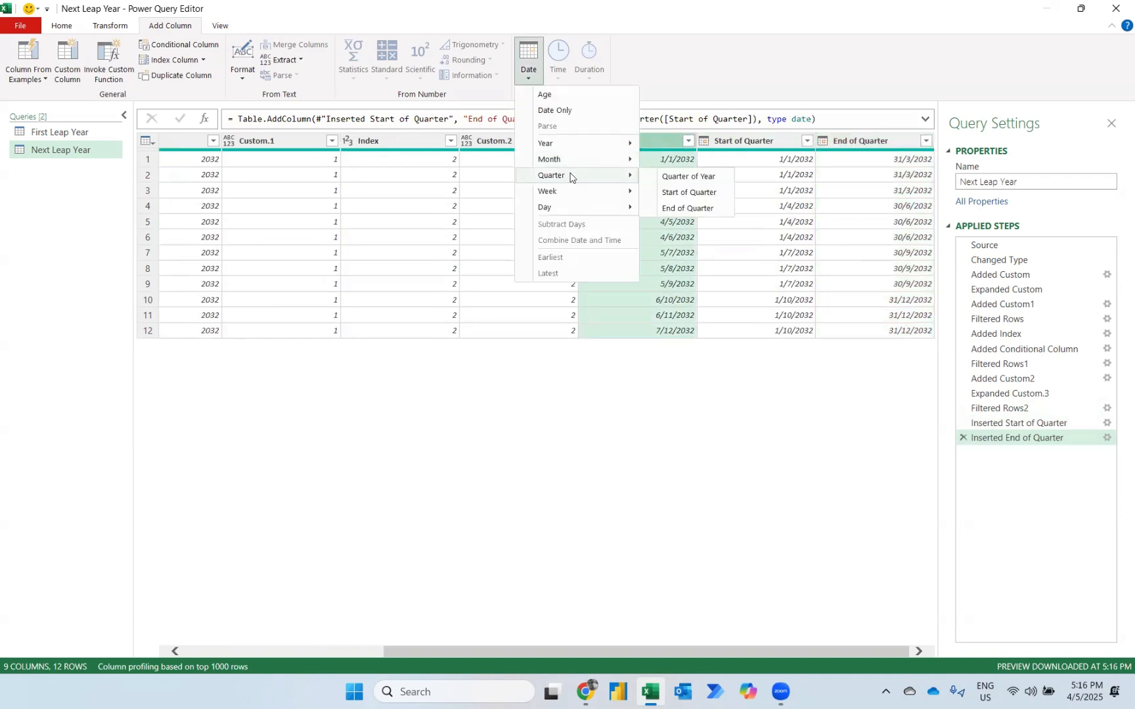
left_click(687, 179)
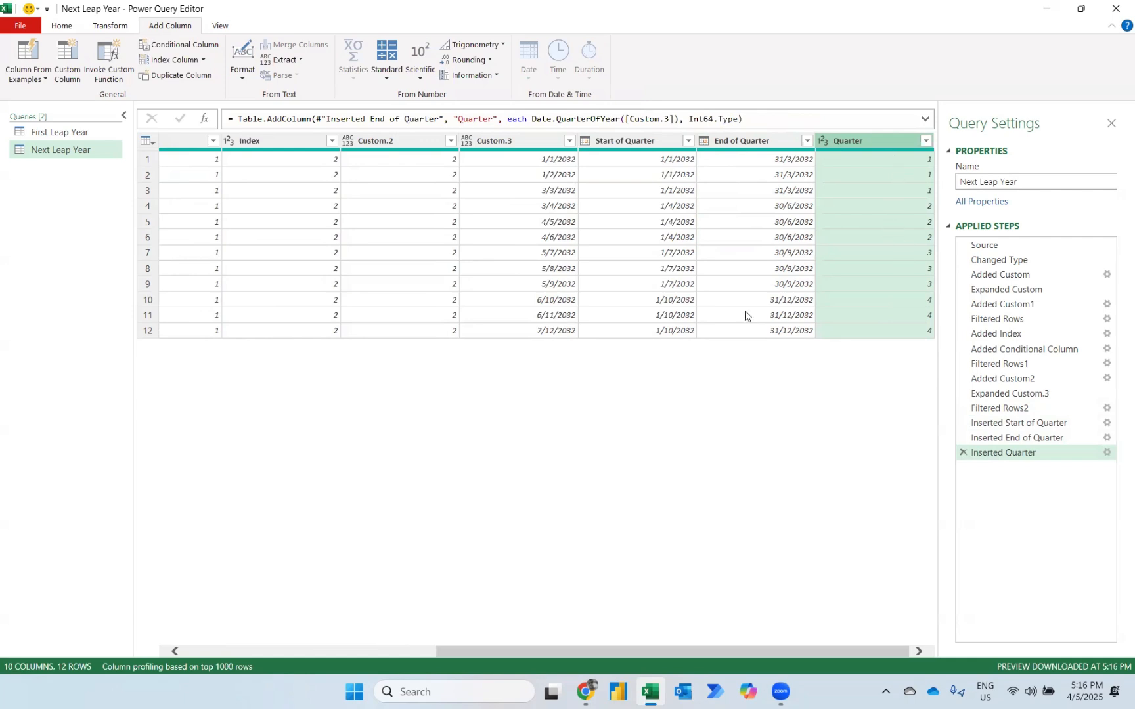
Remove duplicate rows based on the Quarter and Custom columns together.
scroll(745, 316, "left", 5)
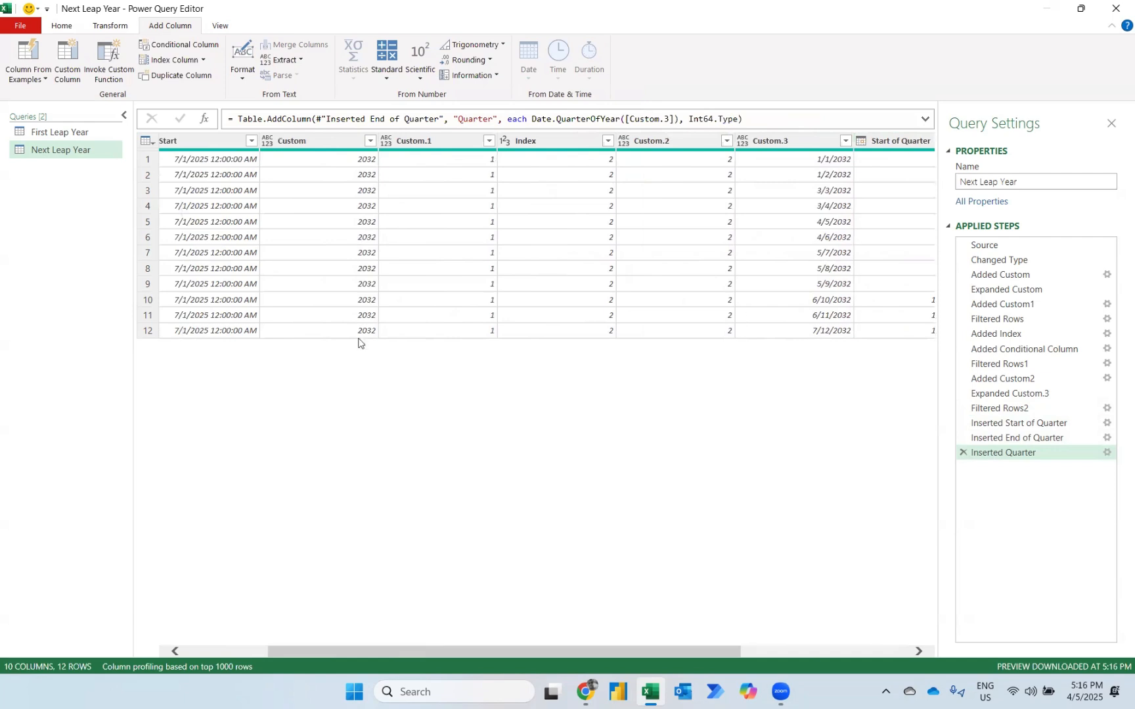
scroll(360, 342, "right", 5)
scroll(629, 339, "left", 5)
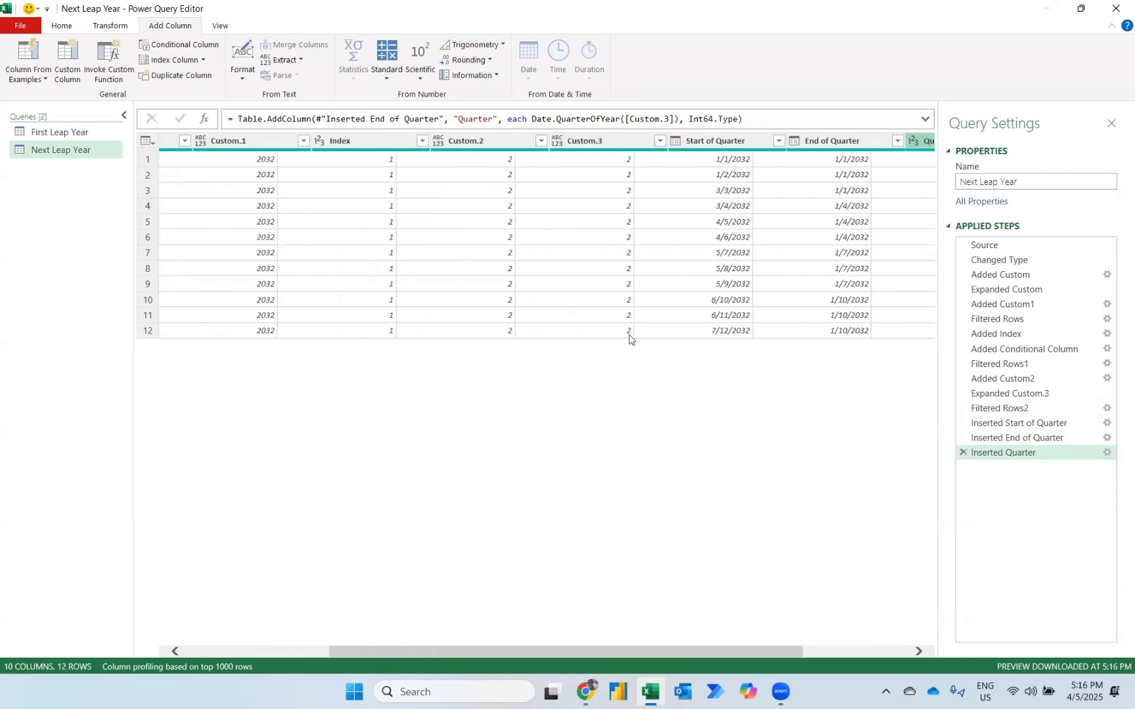
scroll(450, 174, "left", 1)
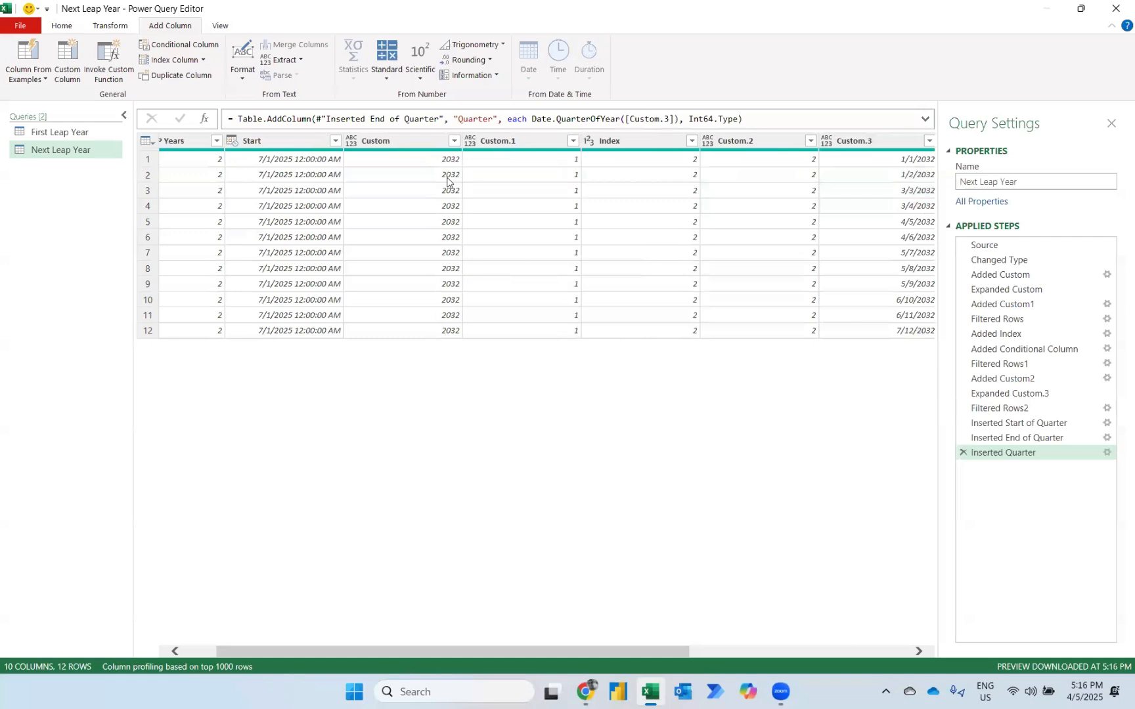
left_click(393, 141, "ctrl")
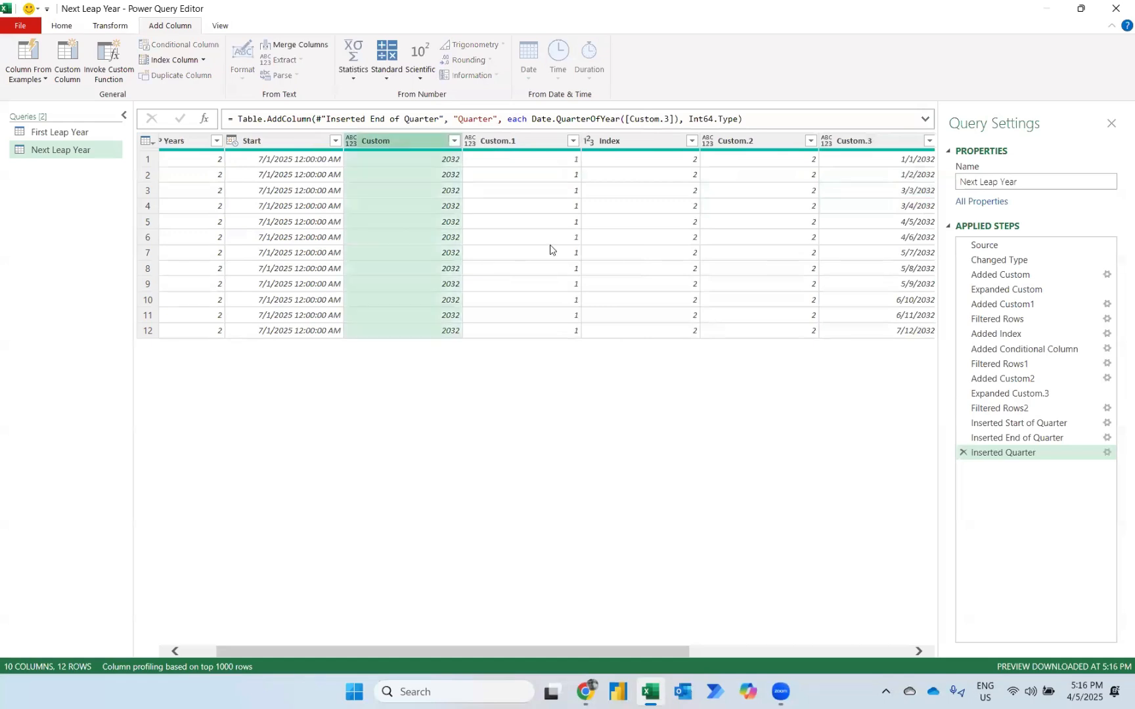
scroll(552, 249, "right", 5)
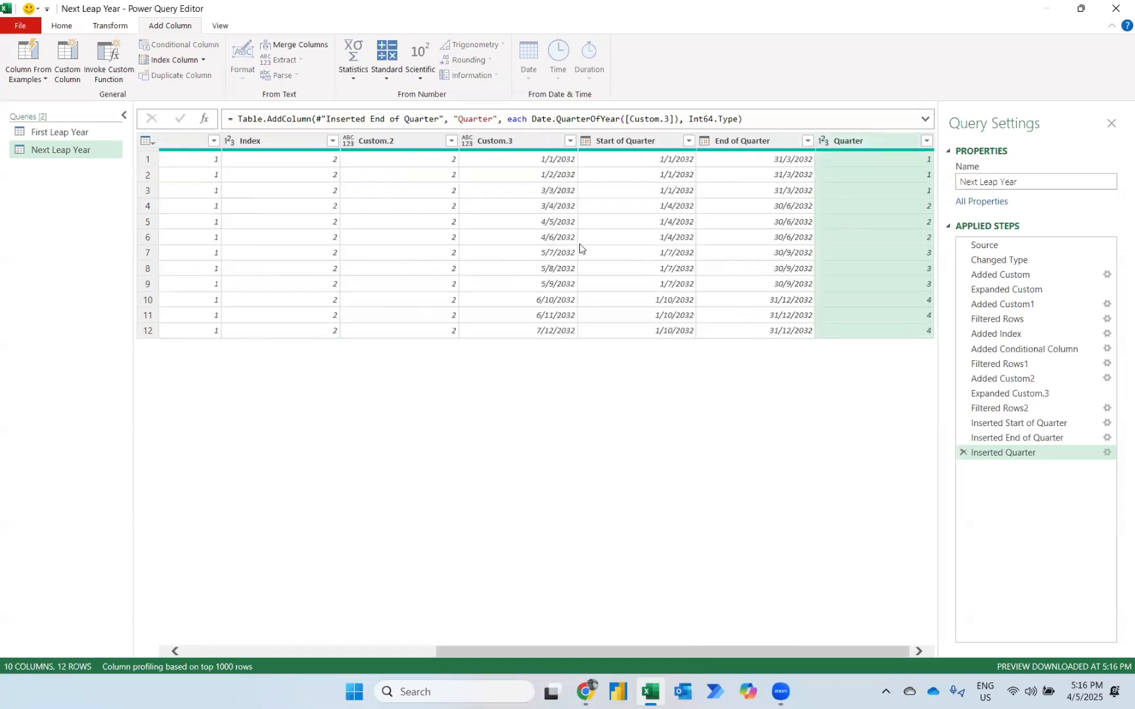
scroll(579, 248, "left", 5)
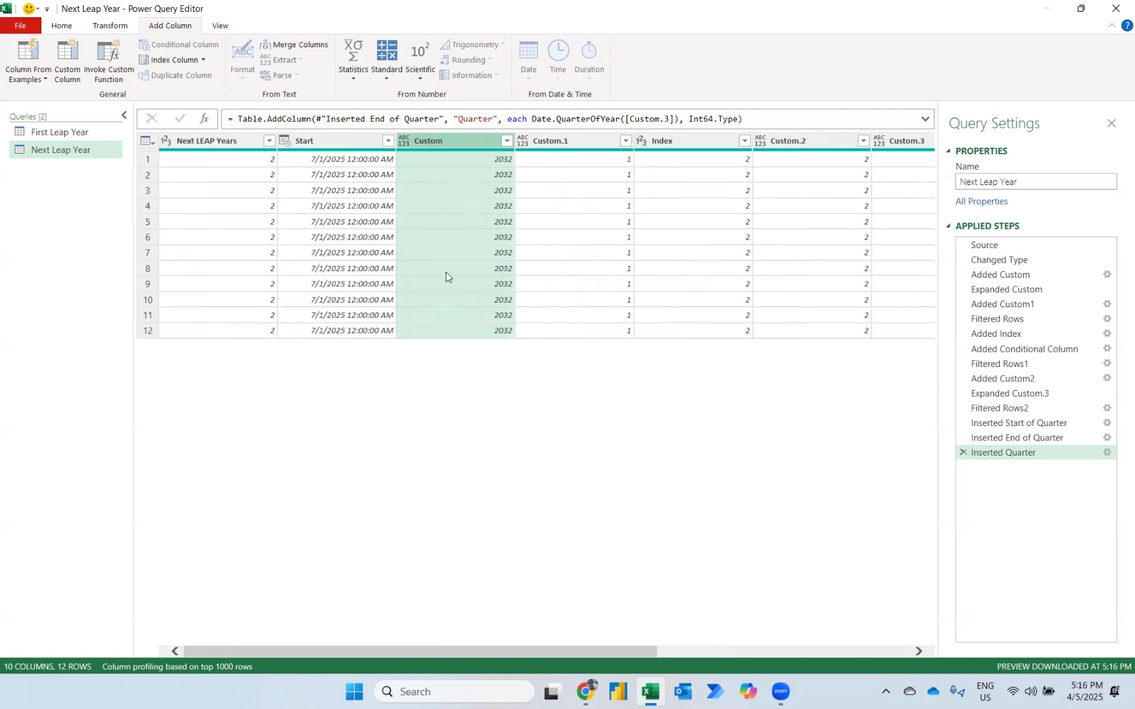
left_click(66, 27)
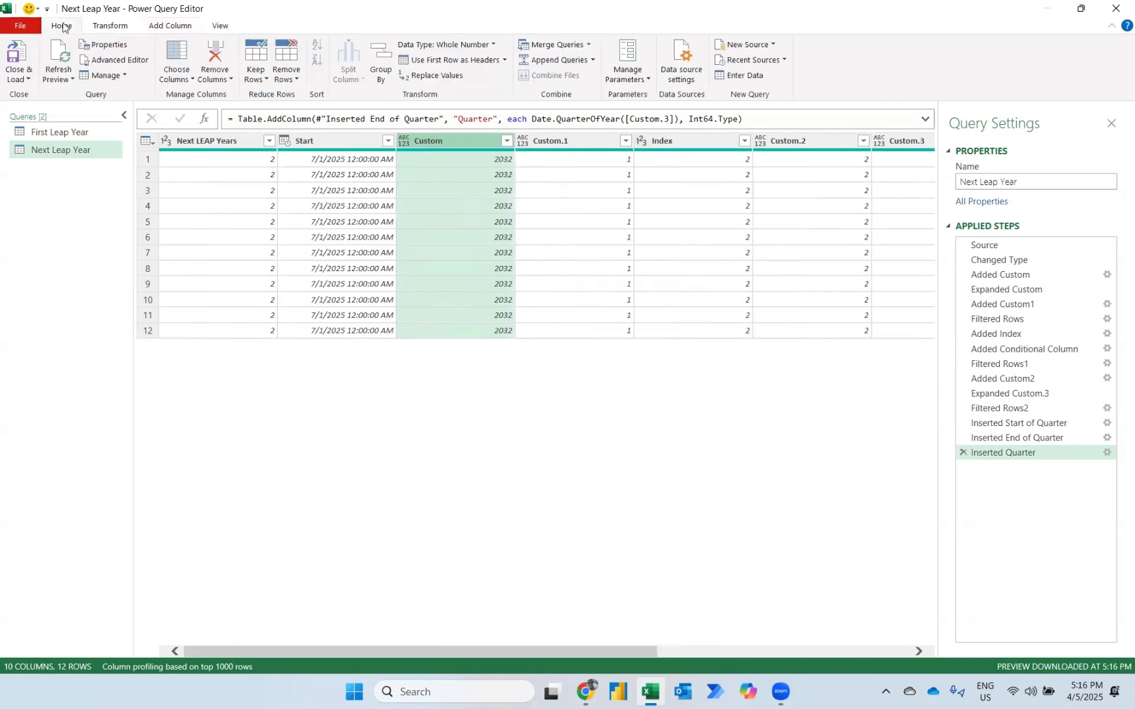
left_click(288, 74)
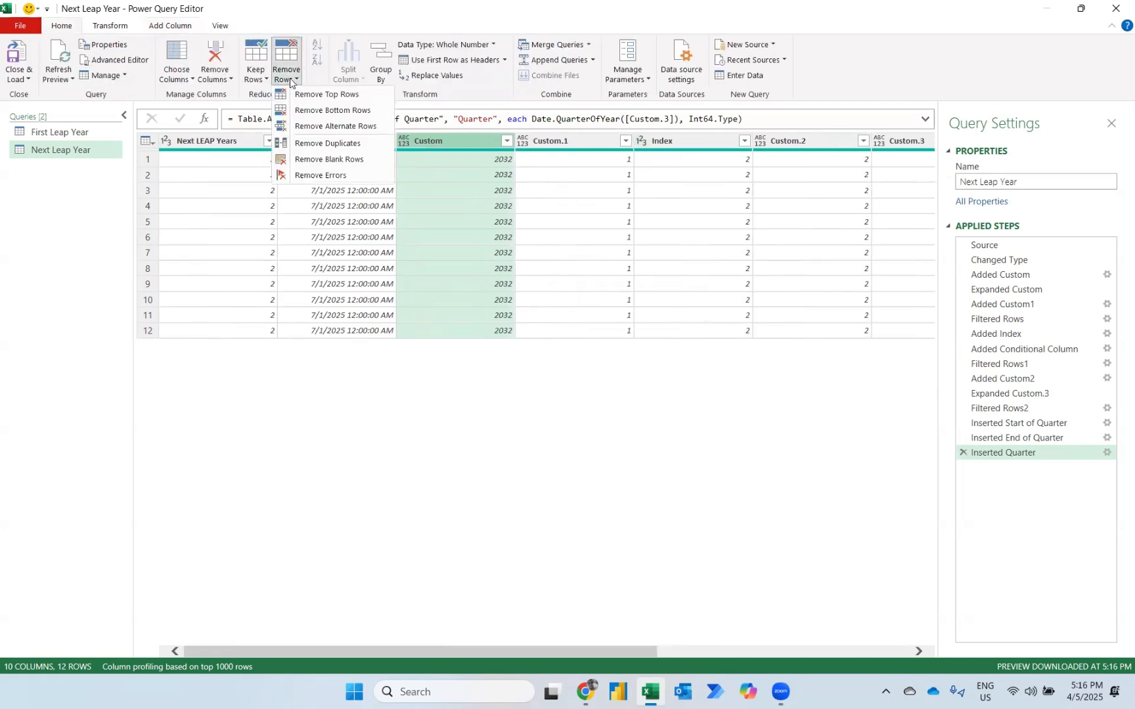
left_click(314, 147)
Keep only the Custom, Start of Quarter, End of Quarter and Quarter columns.
scroll(560, 207, "right", 5)
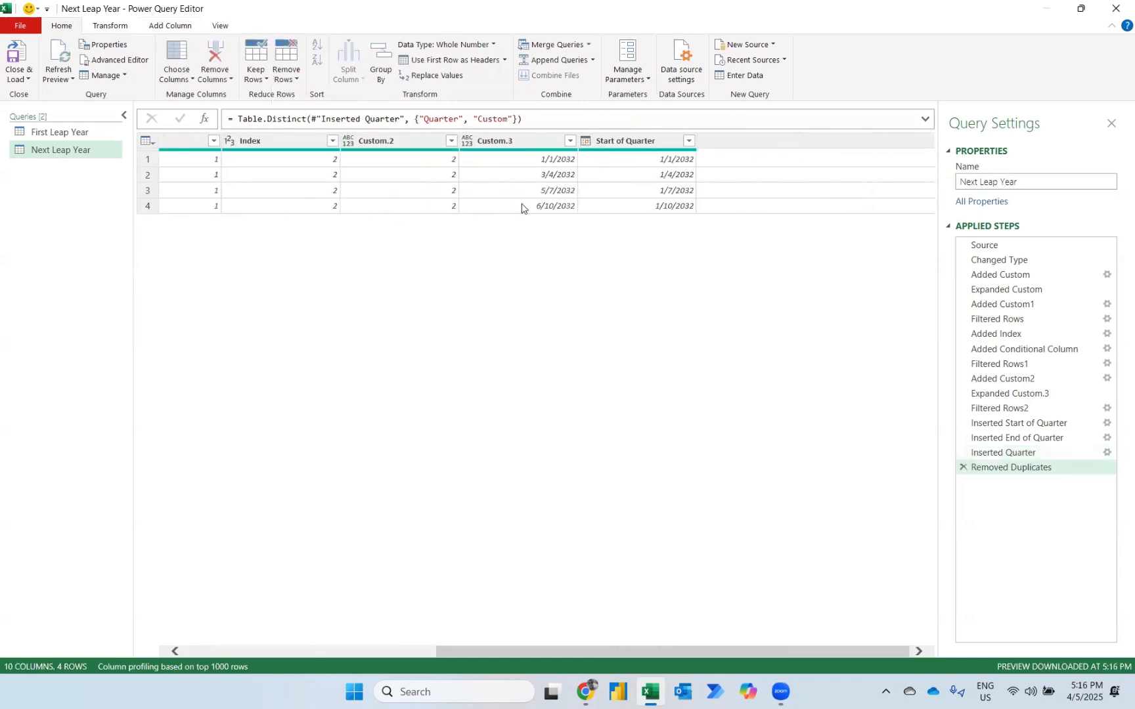
scroll(580, 192, "left", 5)
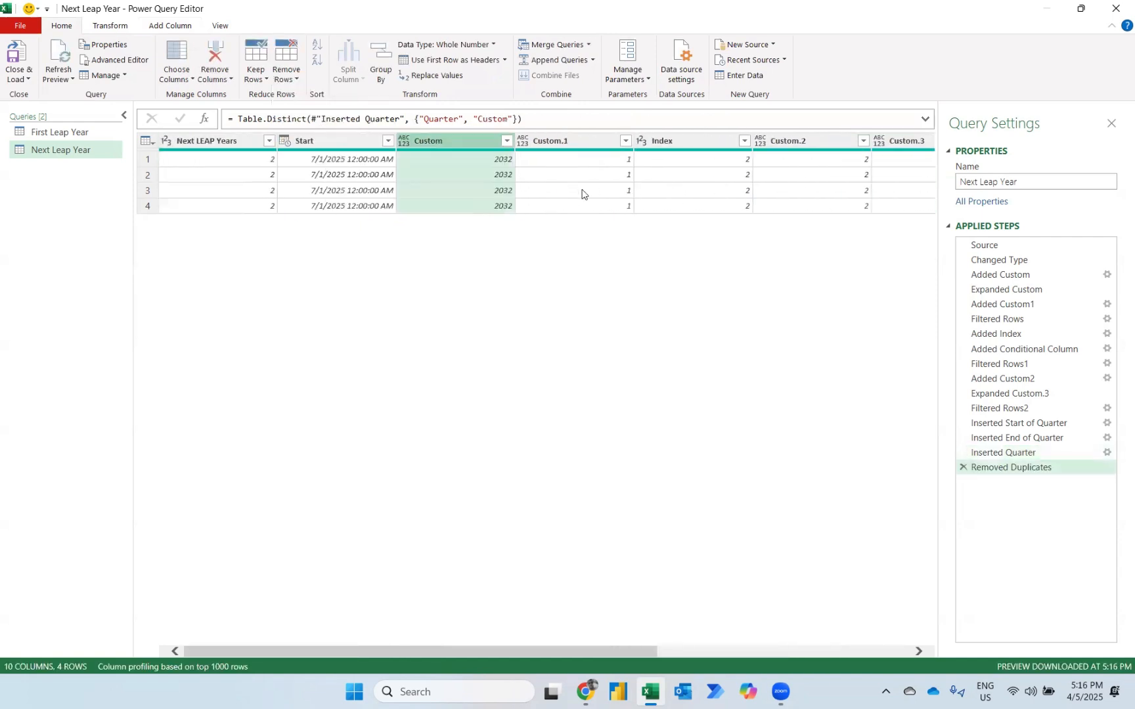
left_click(174, 65)
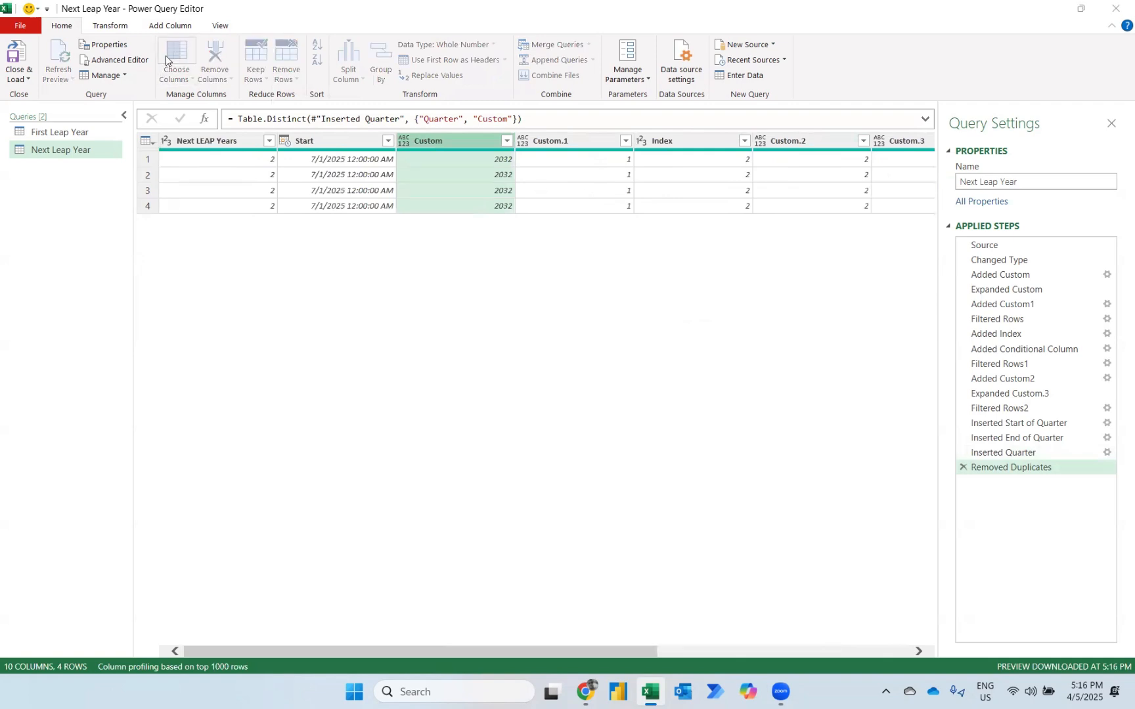
left_click(472, 204)
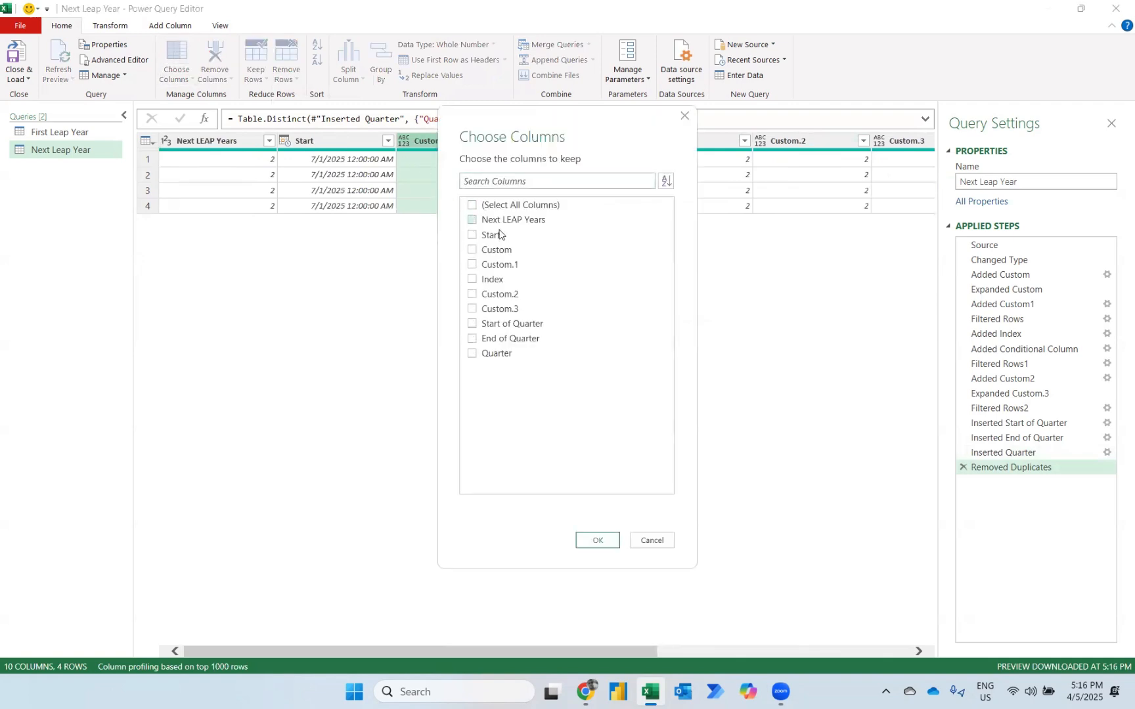
left_click(491, 254)
left_click(473, 323)
left_click(473, 340)
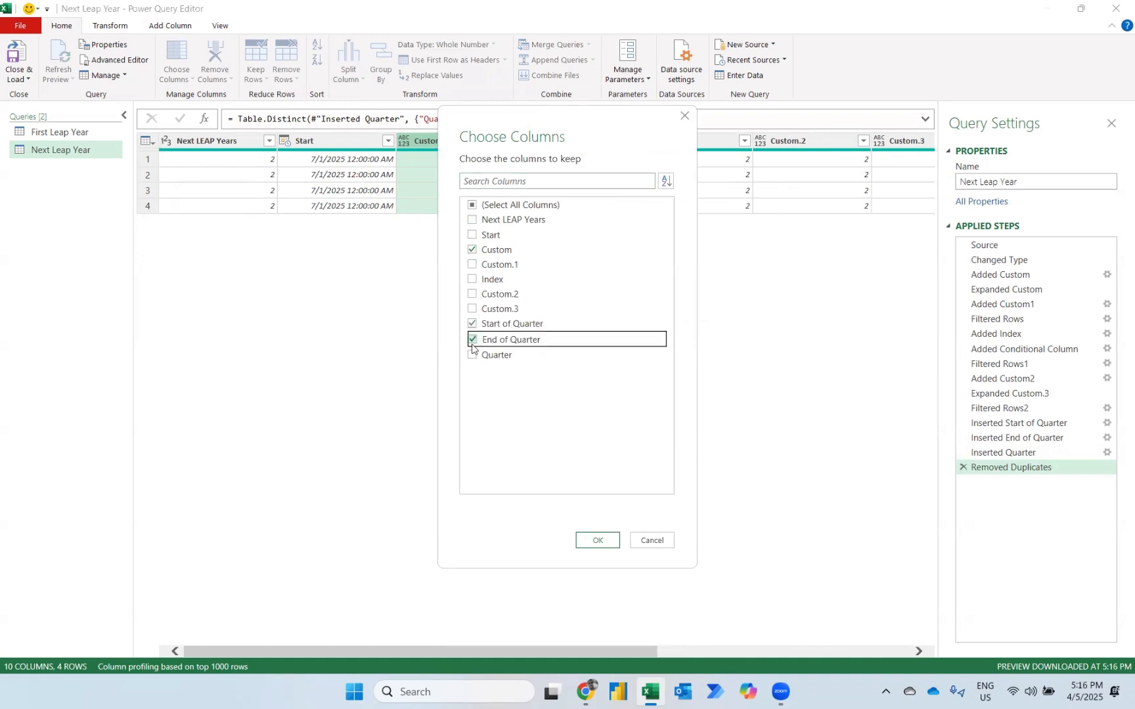
left_click(472, 354)
left_click(598, 539)
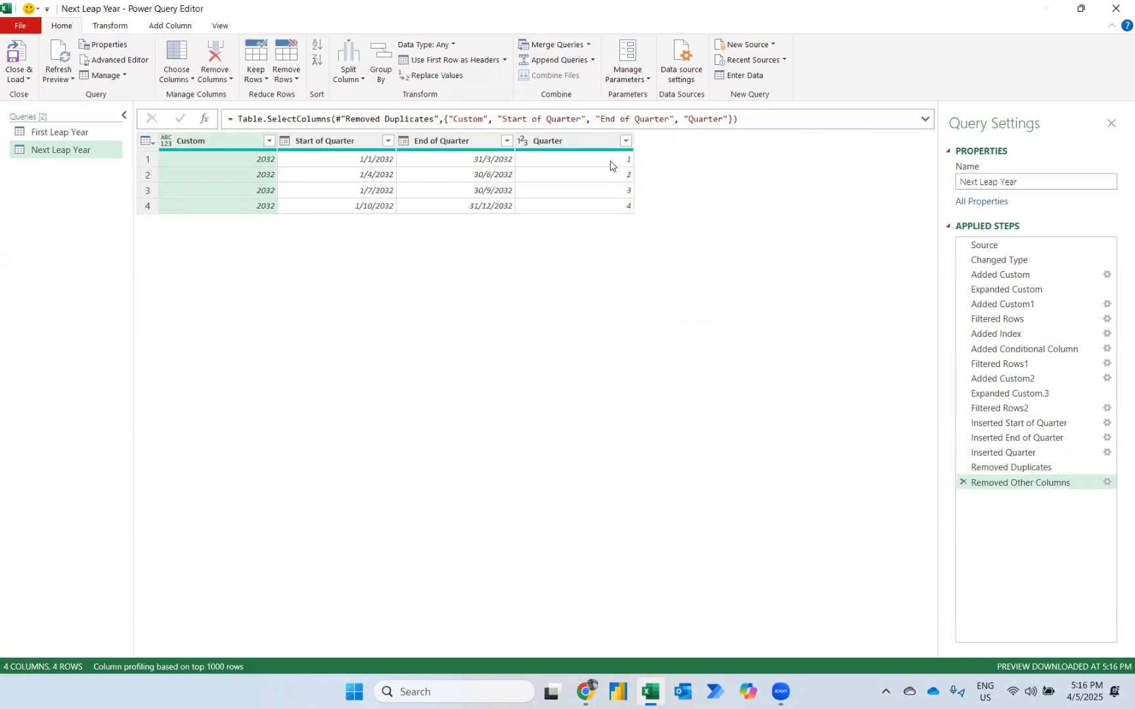
Change the data type of the Custom and Quarter columns to Text.
left_click(572, 140, "ctrl")
left_click(109, 30)
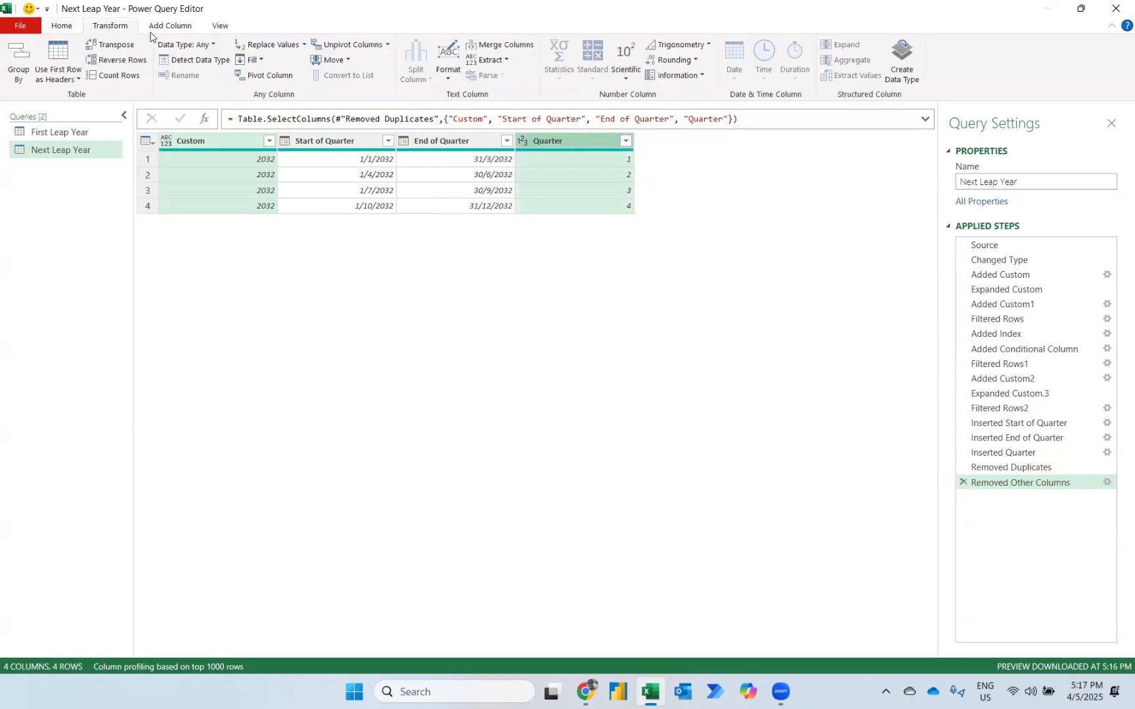
left_click(211, 44)
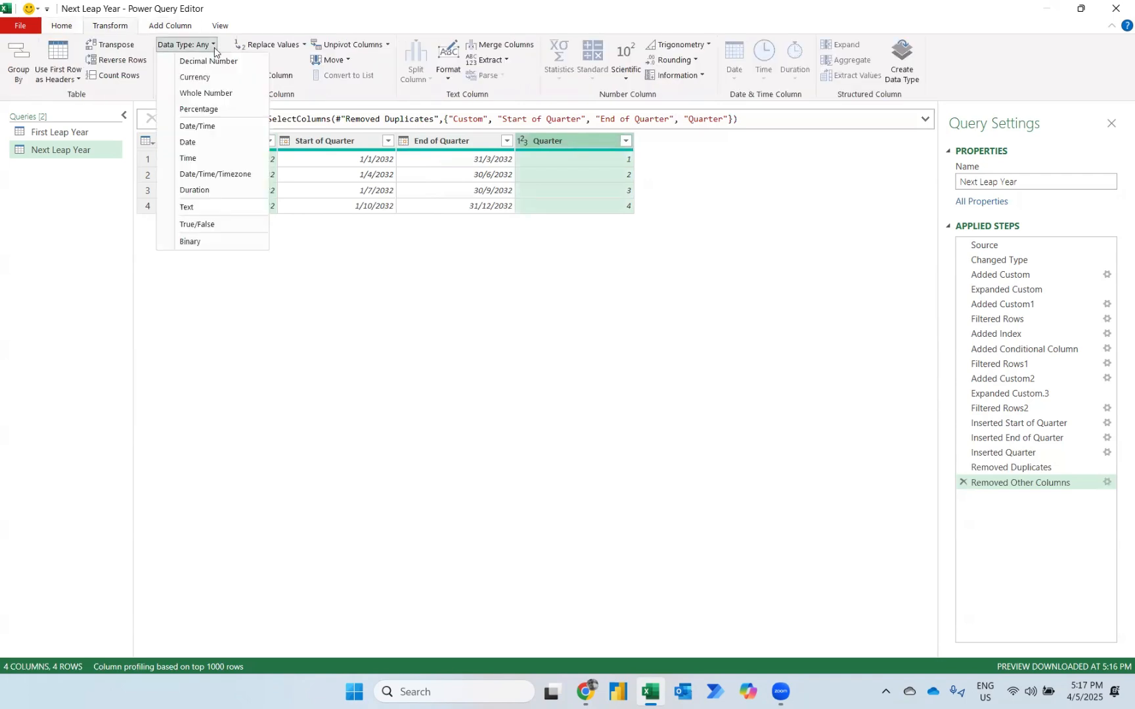
left_click(191, 207)
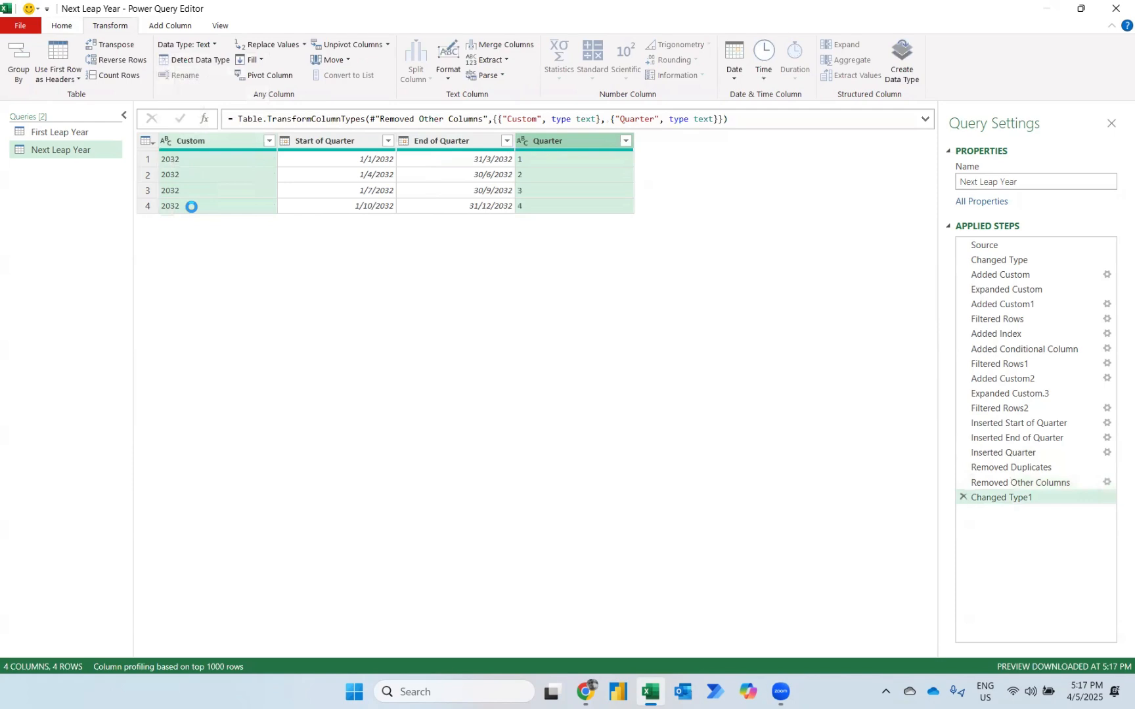
Add a custom column with the formula "Q"&[Quarter]&"_"&[Custom] to build the quarter labels.
left_click(161, 25)
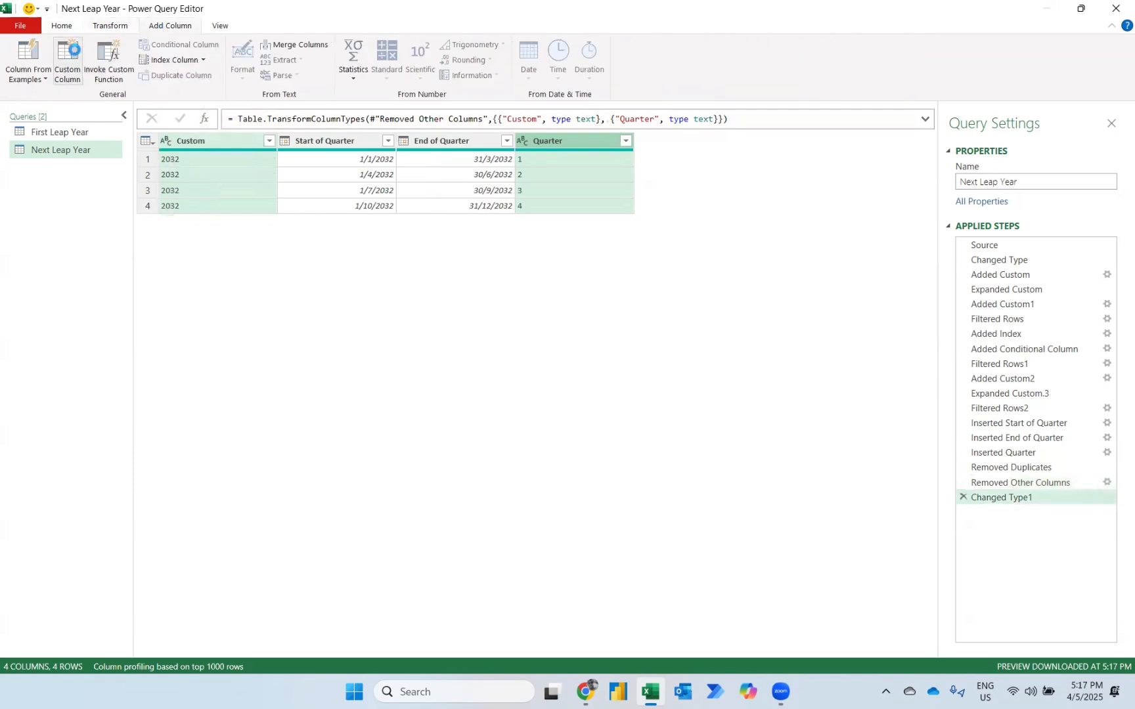
left_click(68, 61)
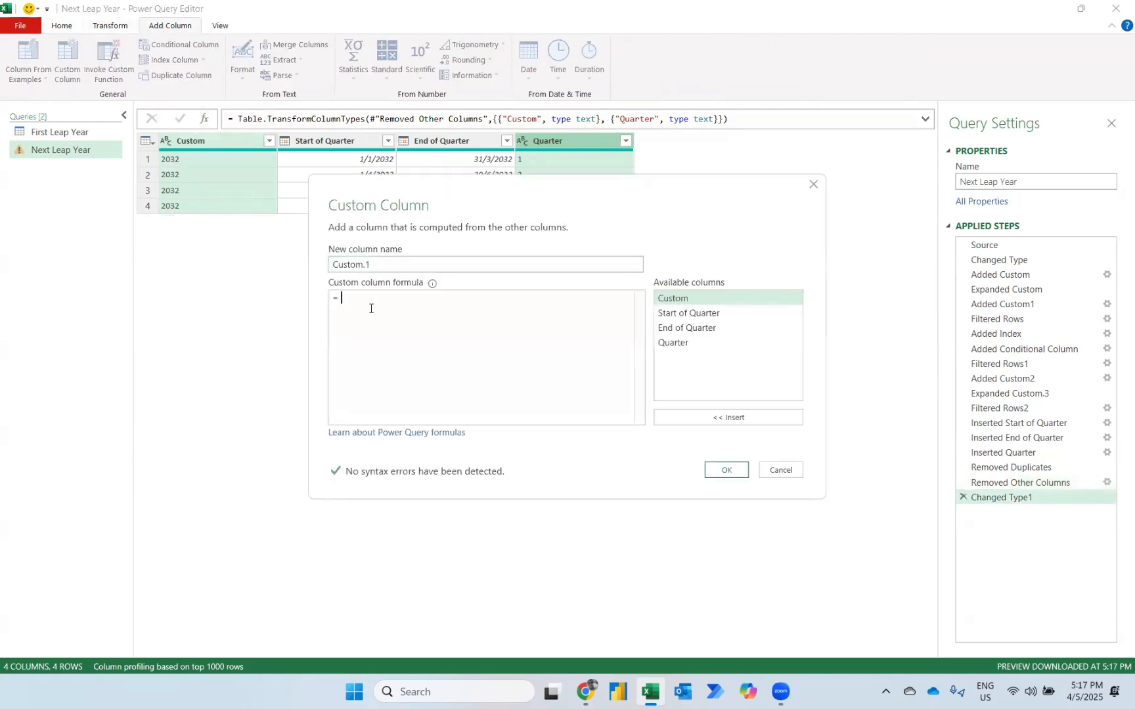
type("\"")
key("Caps_Lock")
type("Q\"")
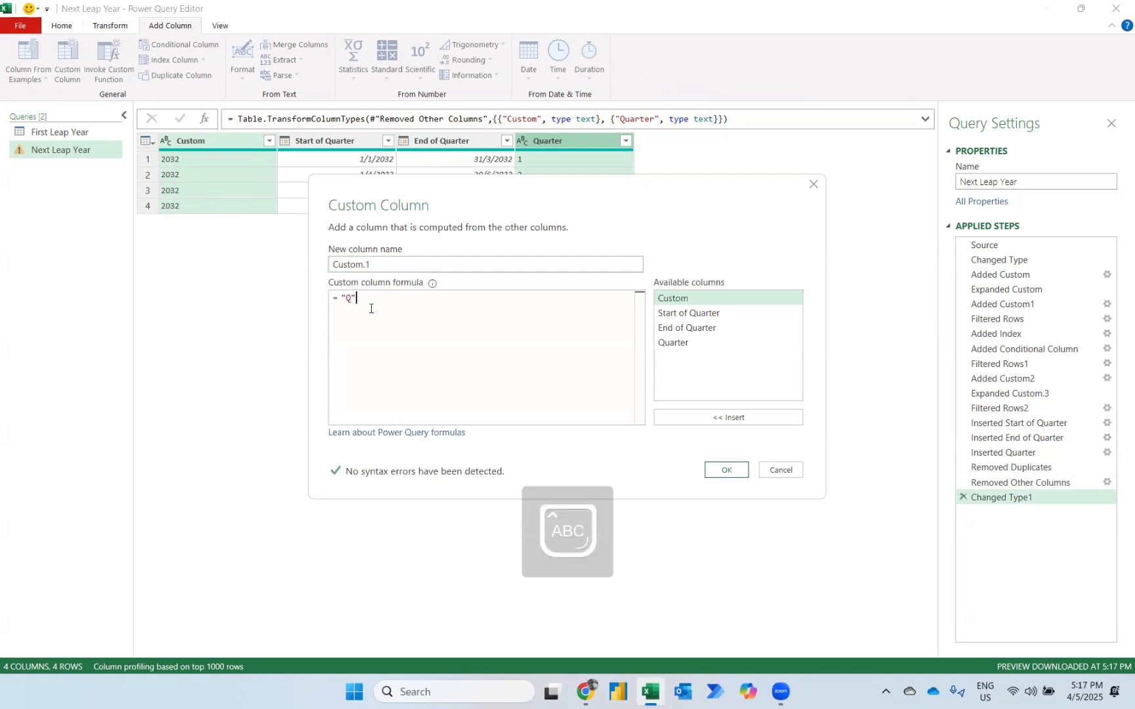
type("&")
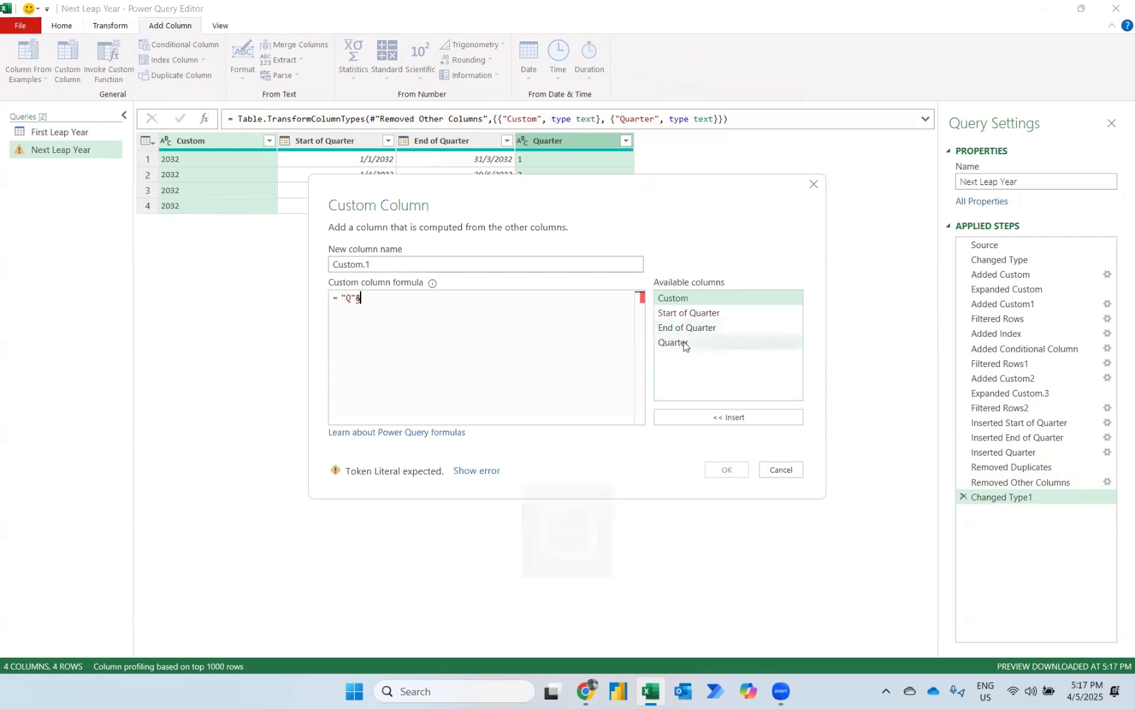
left_click(683, 342)
left_click(699, 415)
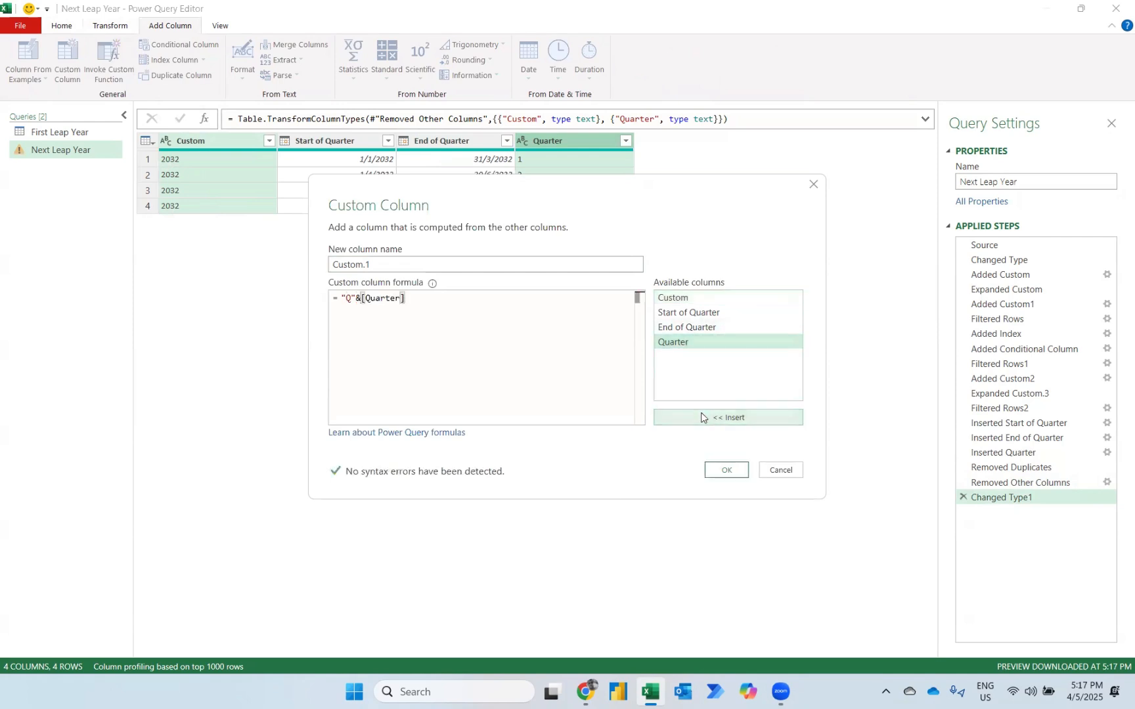
type("&")
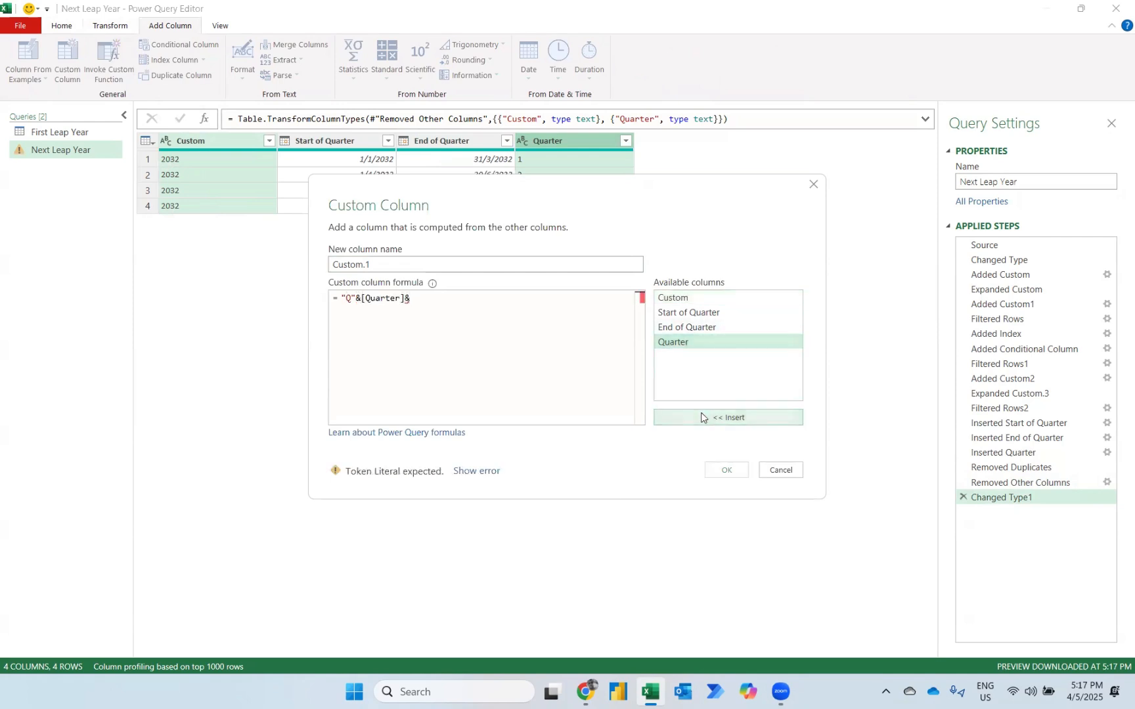
type("\"_\"")
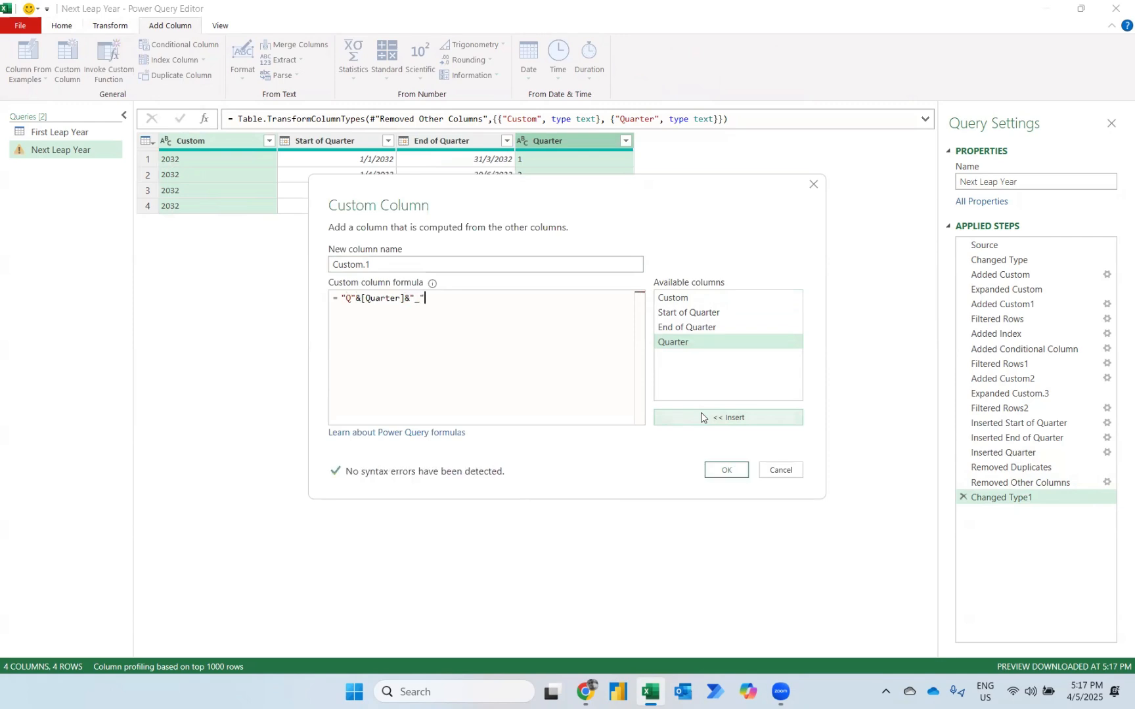
type("&")
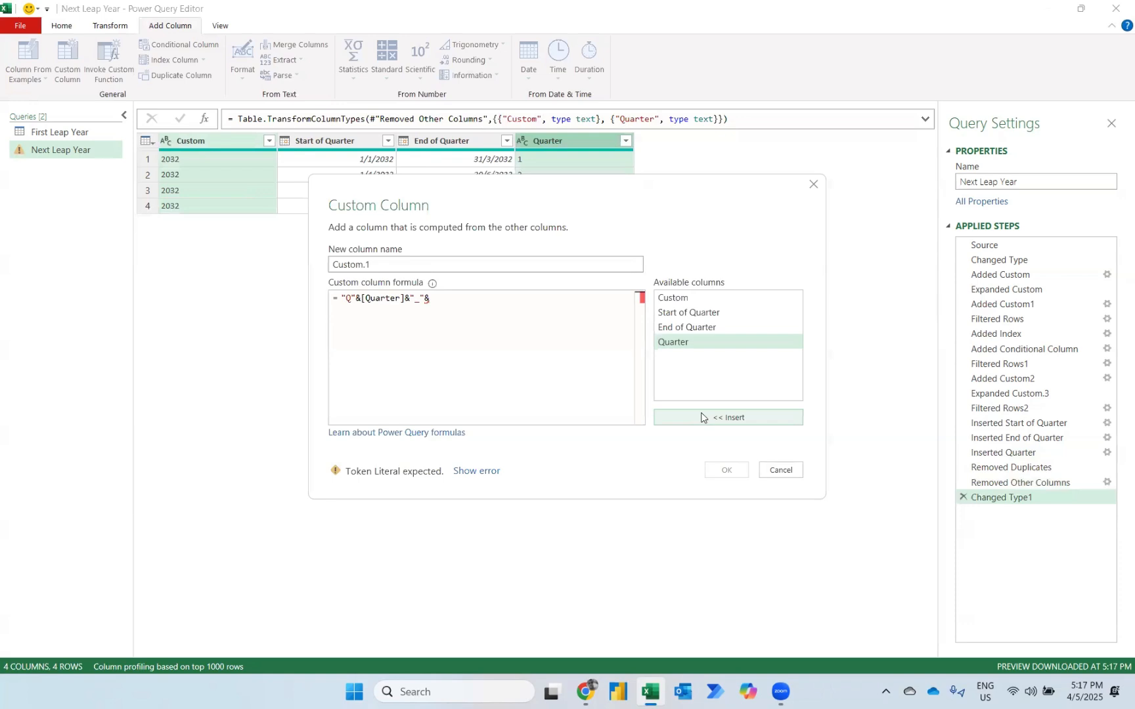
left_click(667, 296)
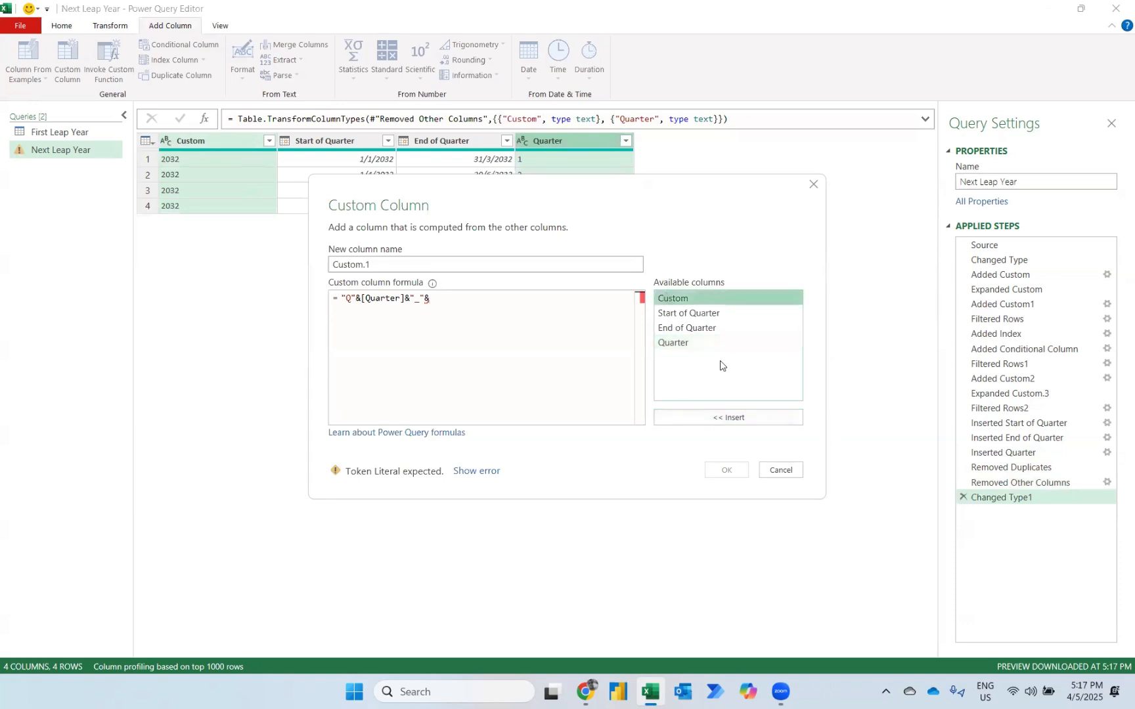
left_click(714, 418)
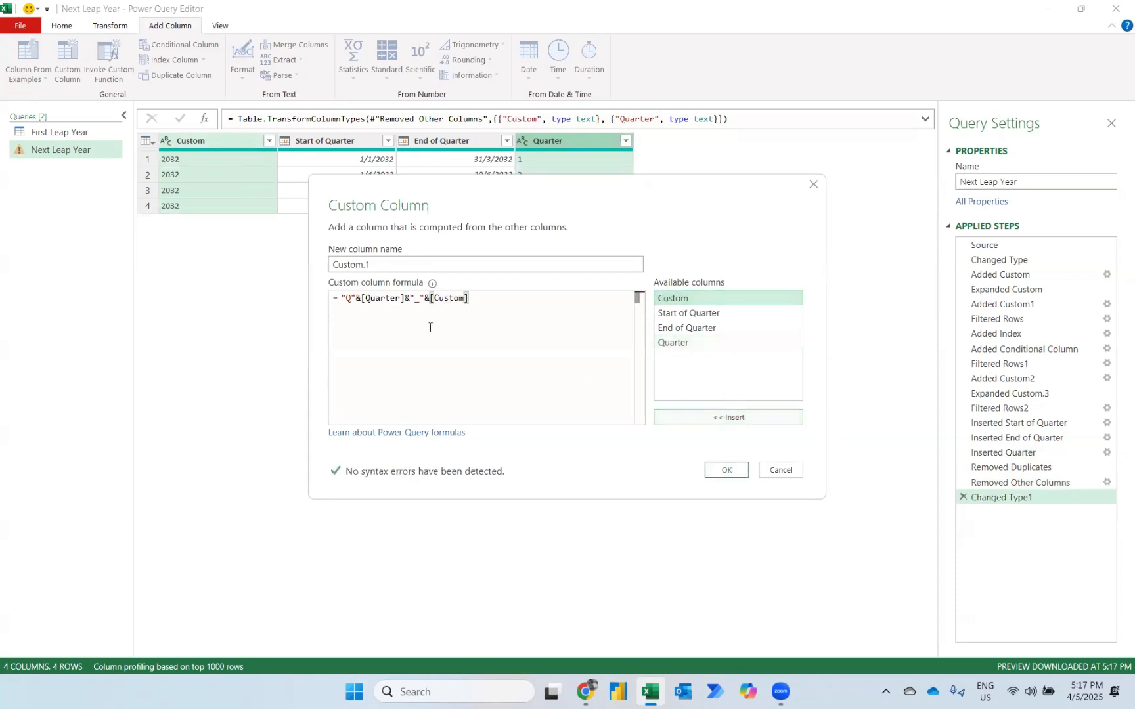
left_click(726, 470)
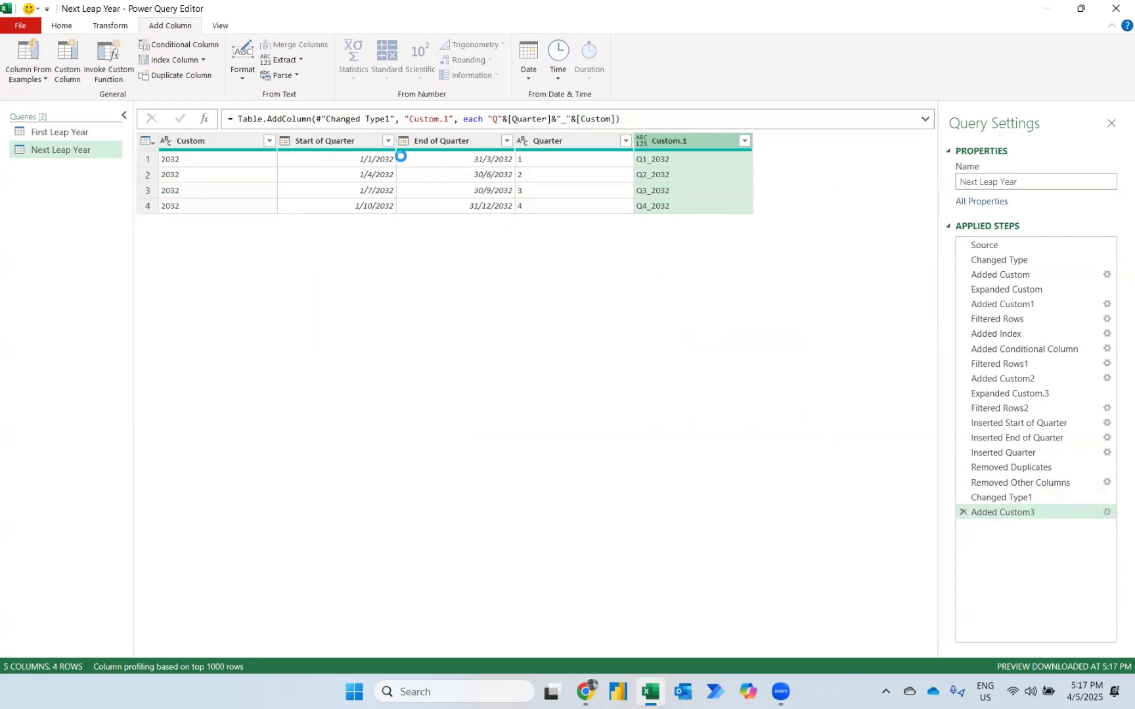
Add a custom column that counts each quarter's days with Duration.Days([End of Quarter]-[Start of Quarter])+1.
left_click(73, 64)
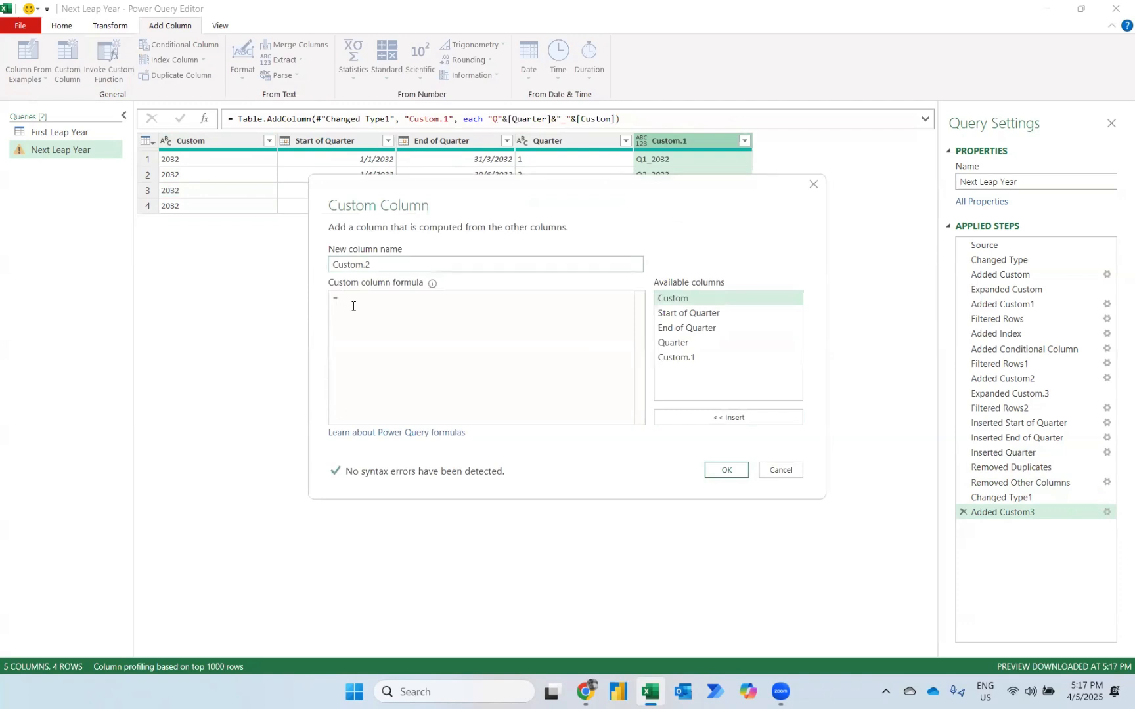
type("DURA")
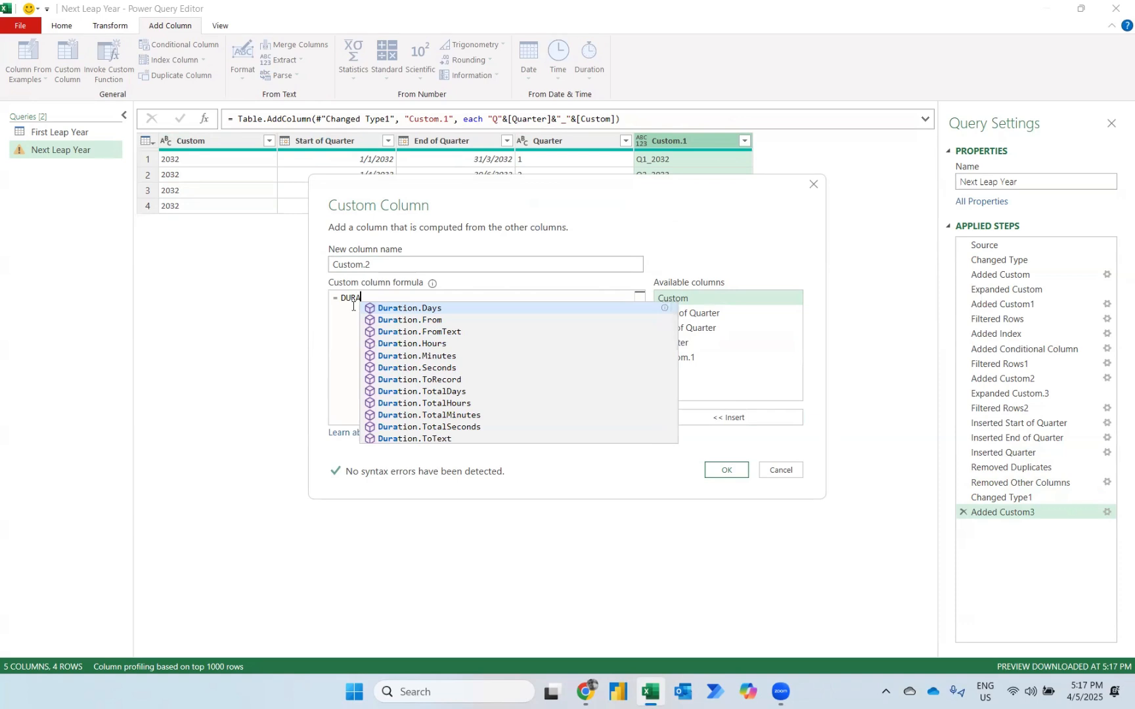
key("Tab")
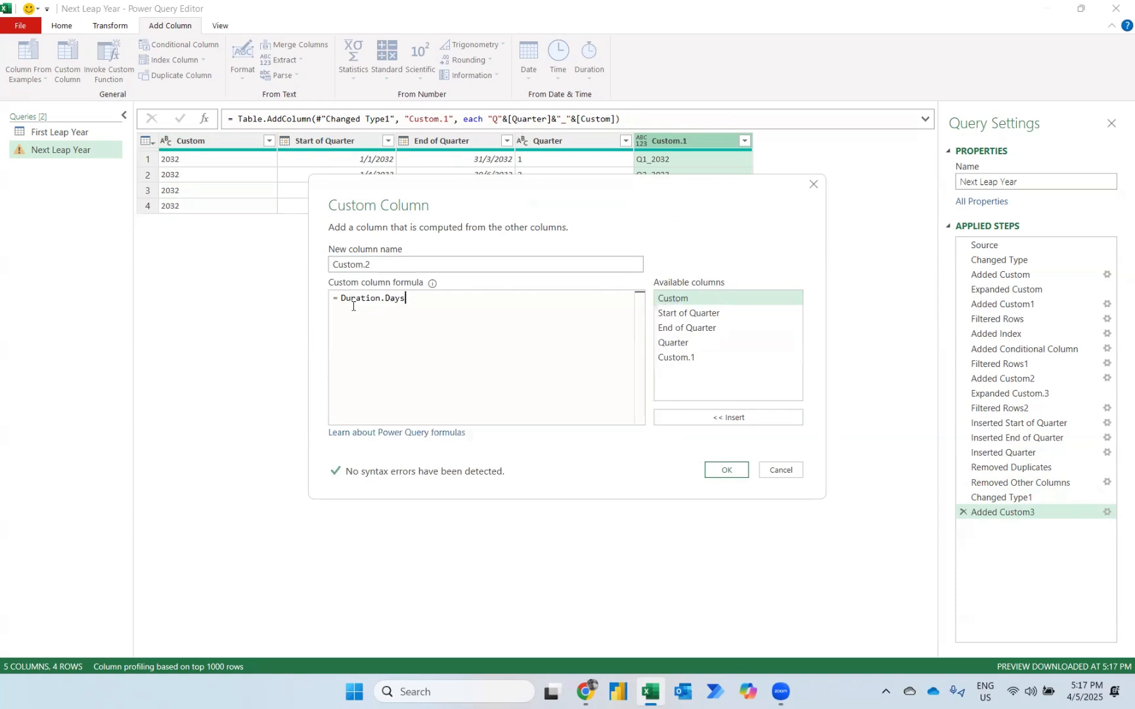
type("(")
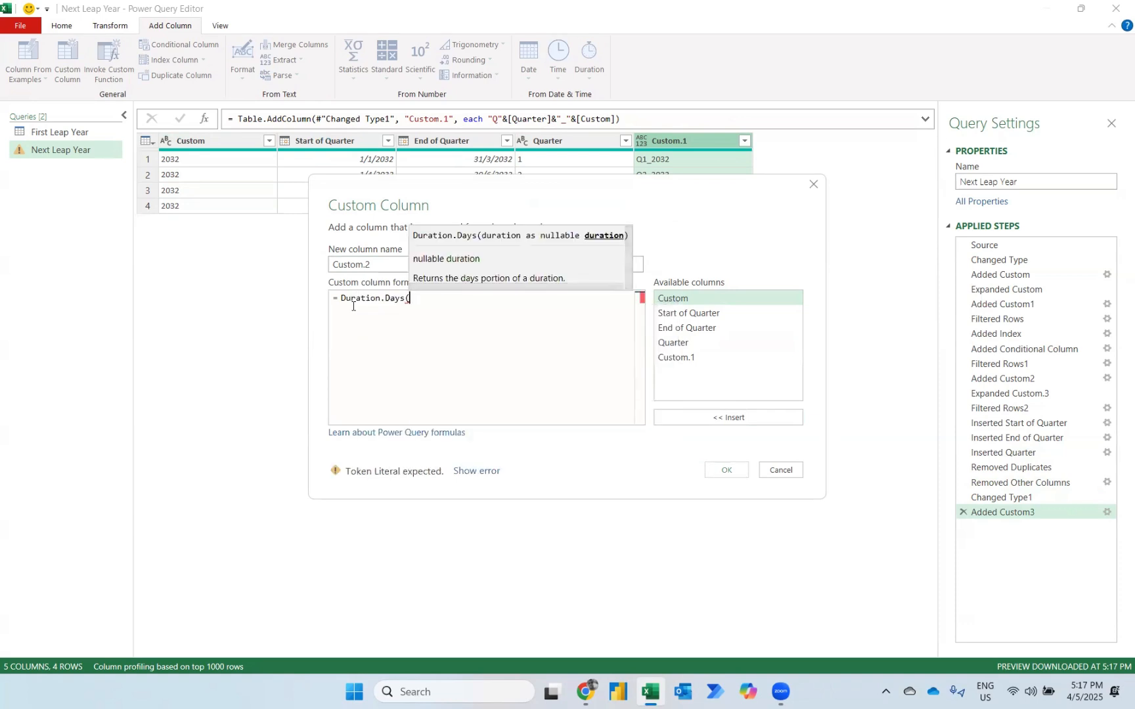
left_click(676, 328)
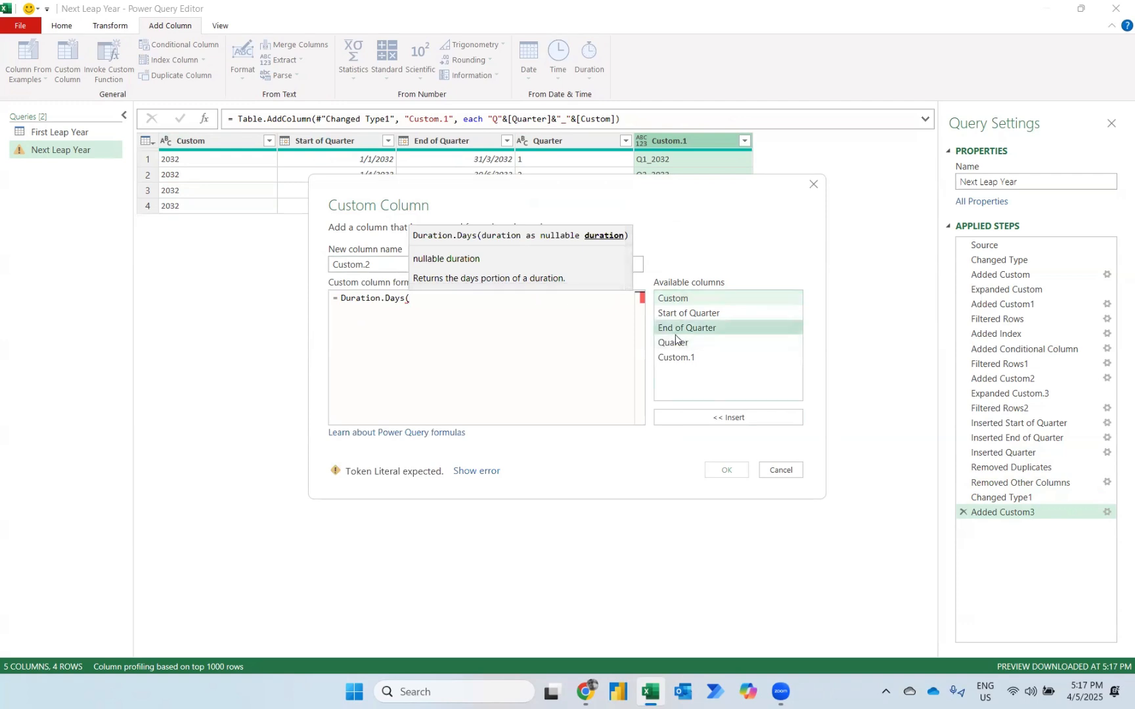
left_click(702, 418)
type("-")
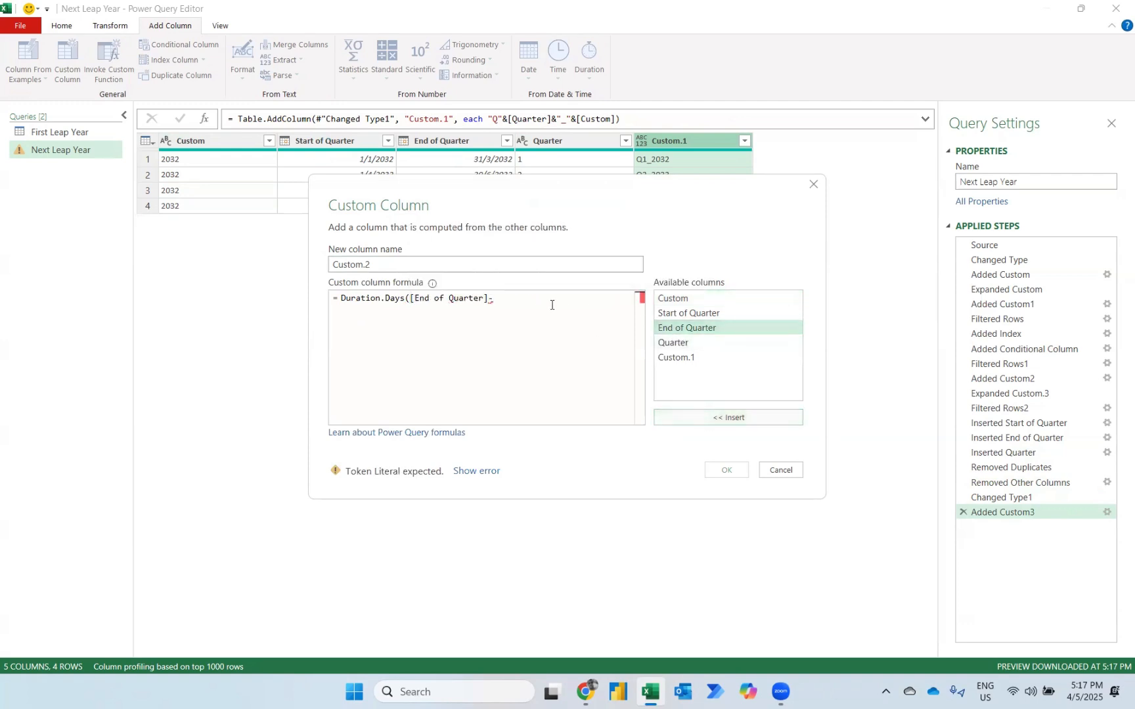
left_click(712, 314)
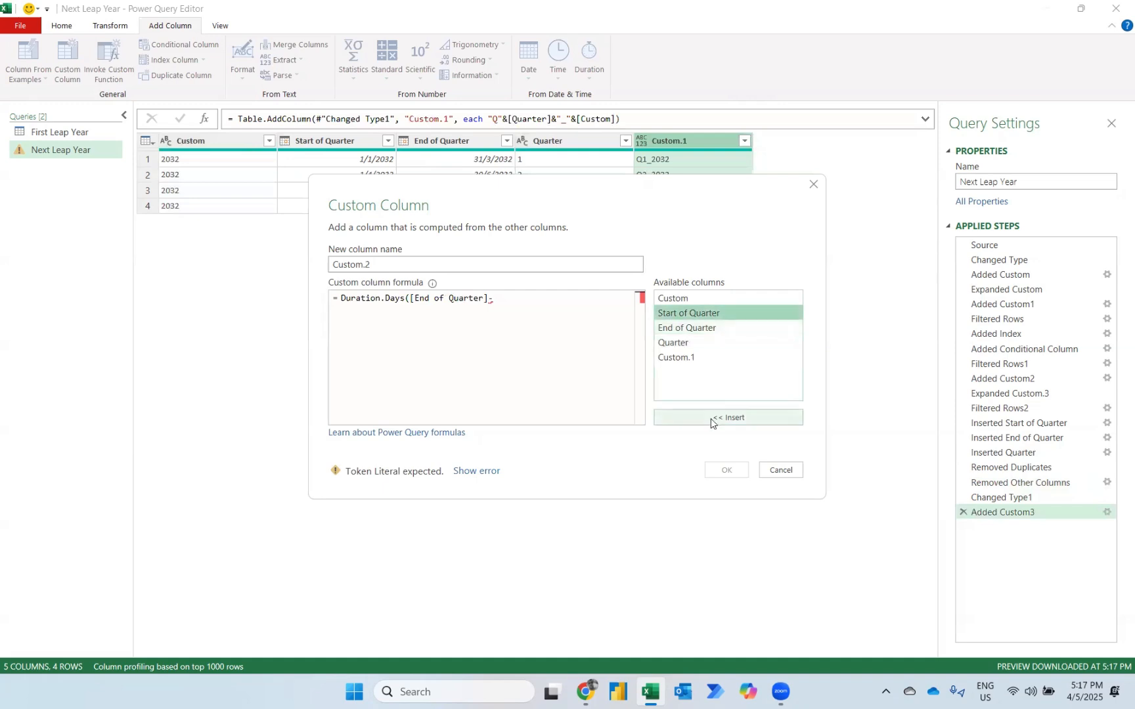
left_click(709, 418)
type(")+")
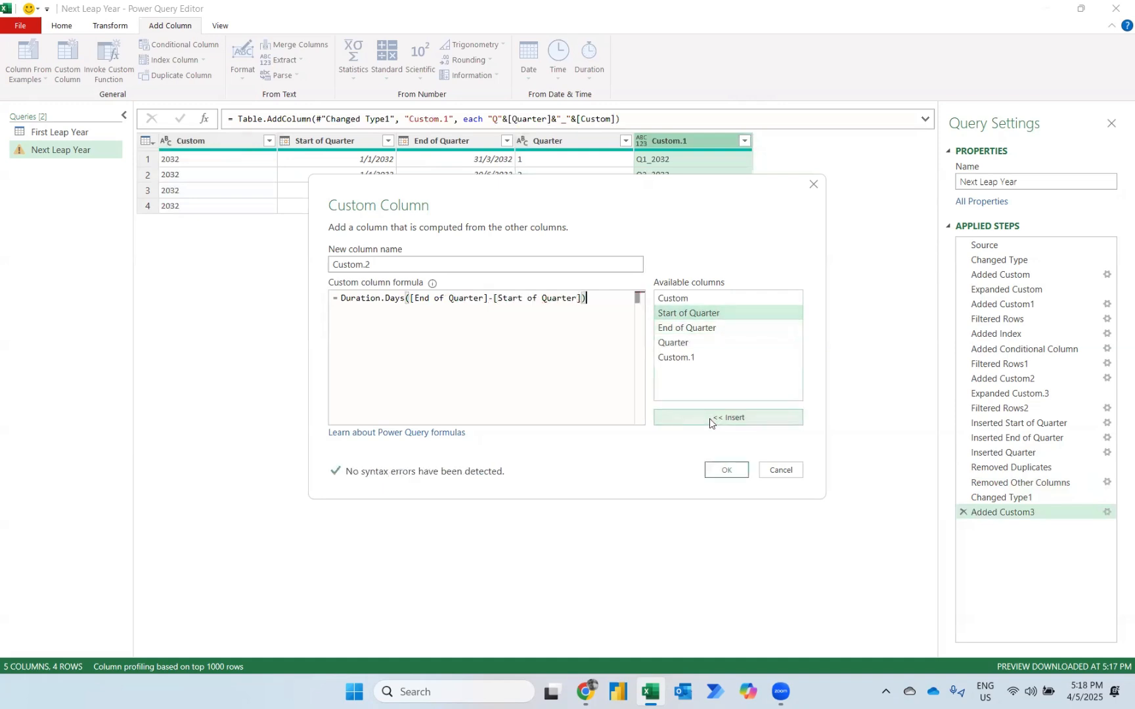
type("1")
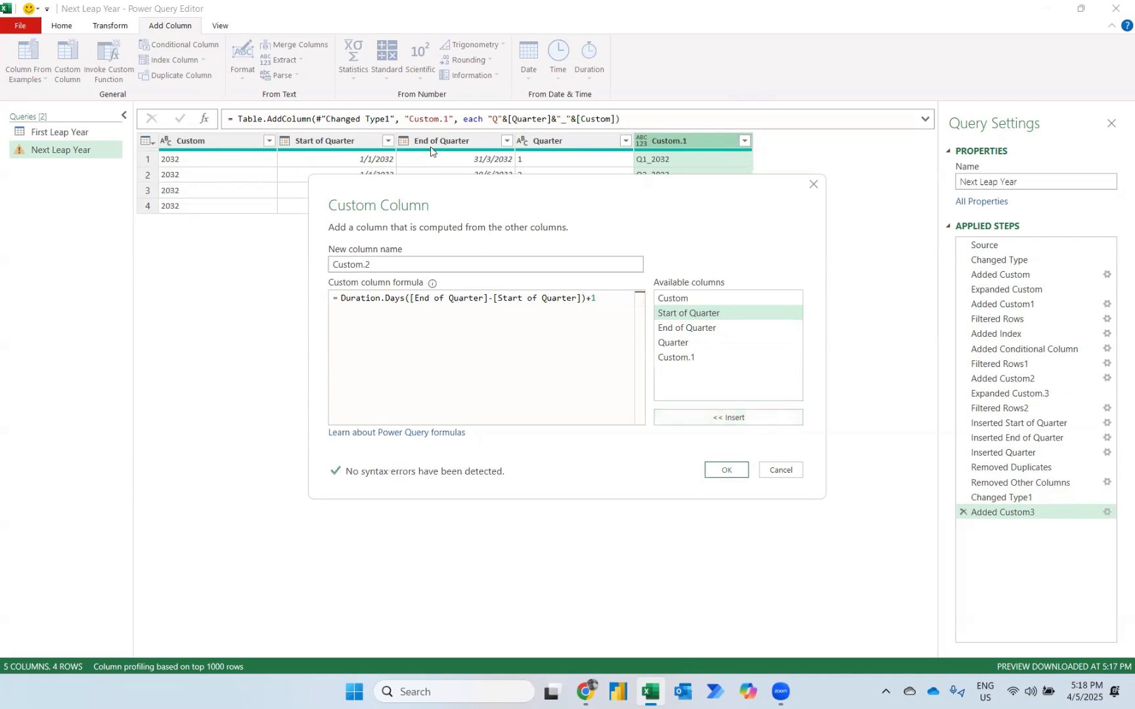
left_click(725, 469)
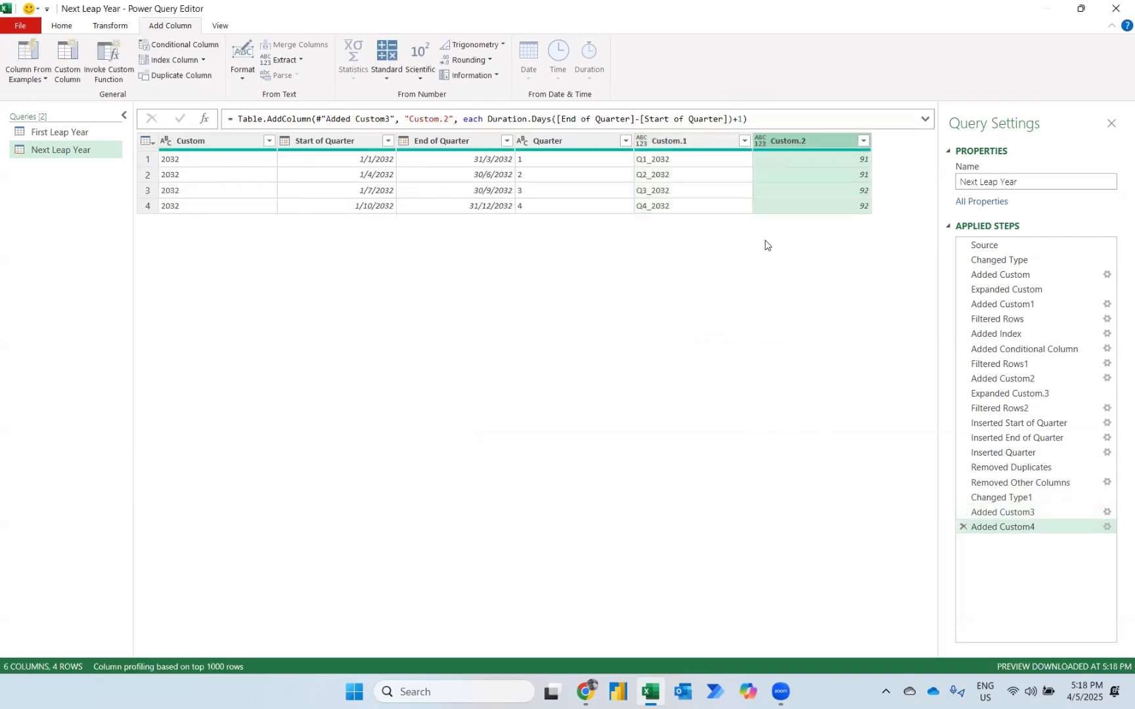
Rename the Custom.1 column holding the quarter labels as Period.
double_click(673, 139)
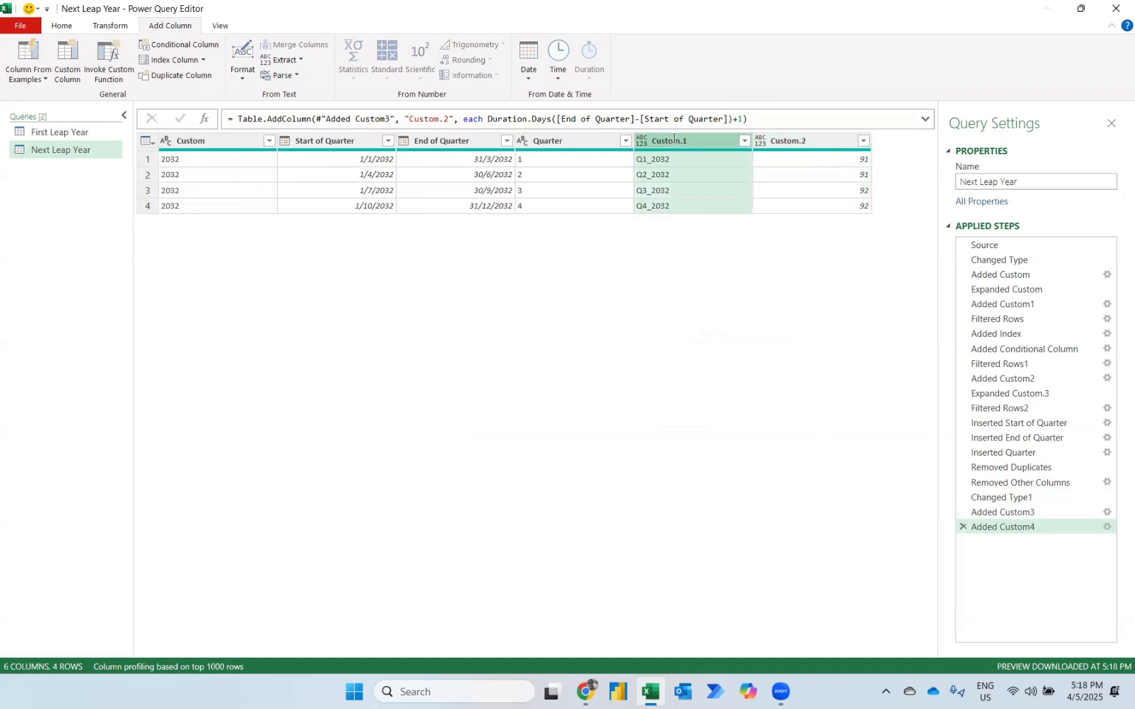
type("pERIOD")
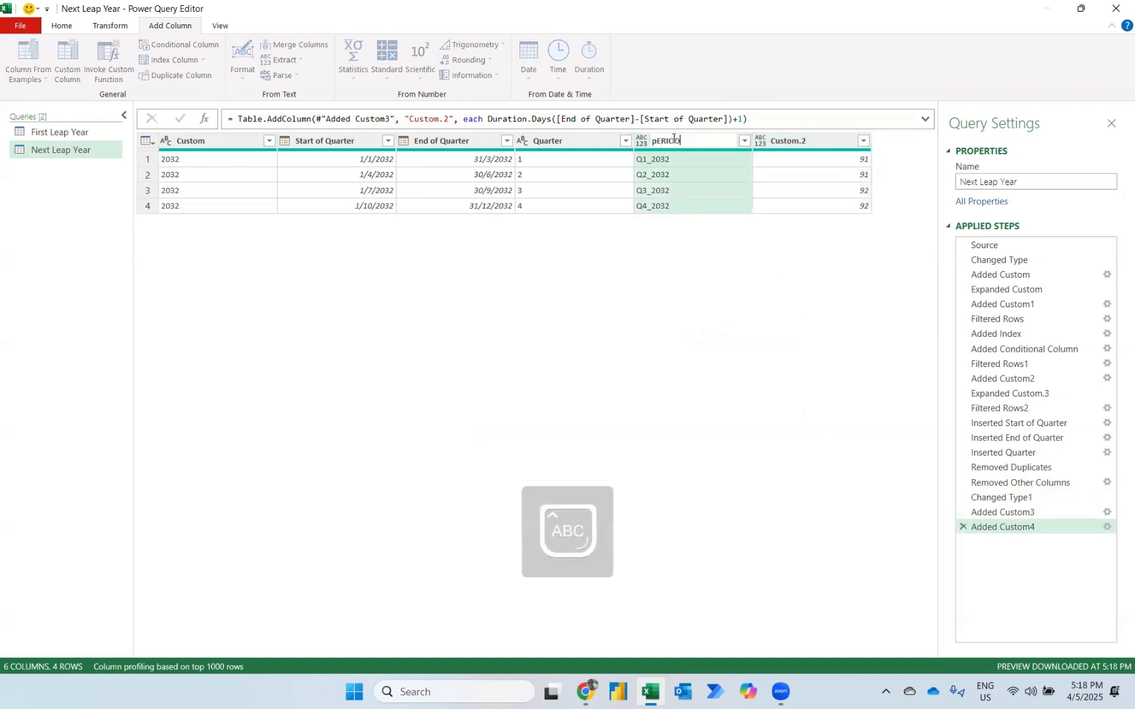
key("Caps_Lock")
key("ctrl+a")
type("Period")
key("Return")
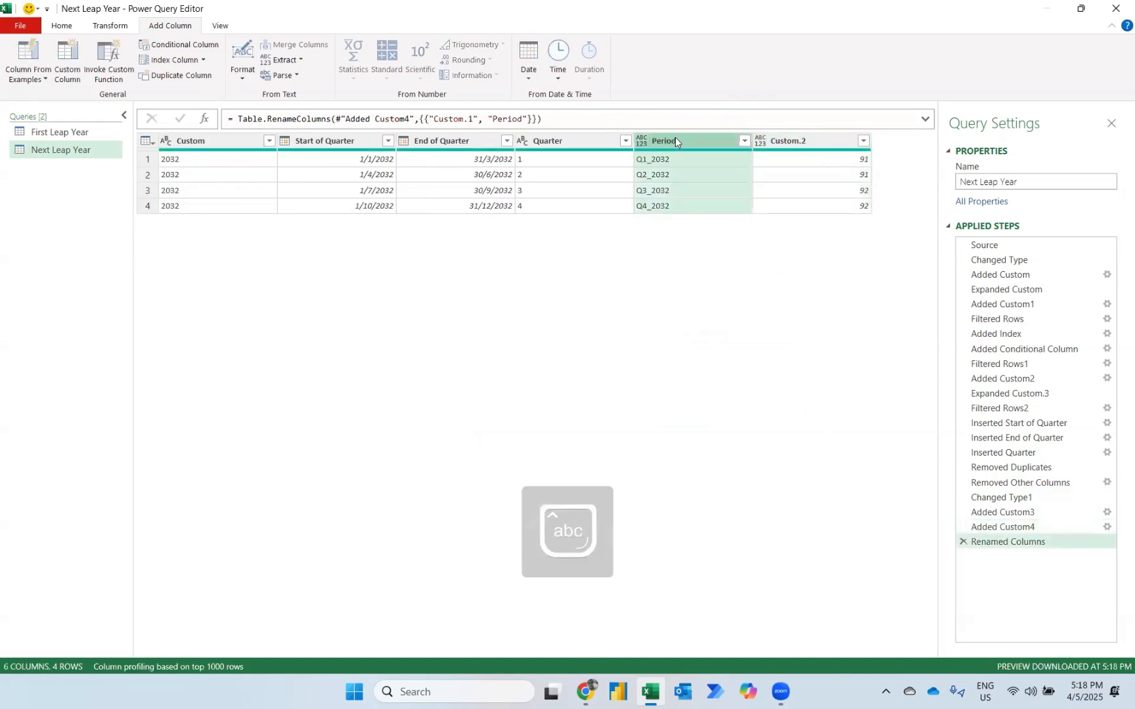
Rename the Custom.2 column holding the day counts as Days.
double_click(780, 138)
type("D")
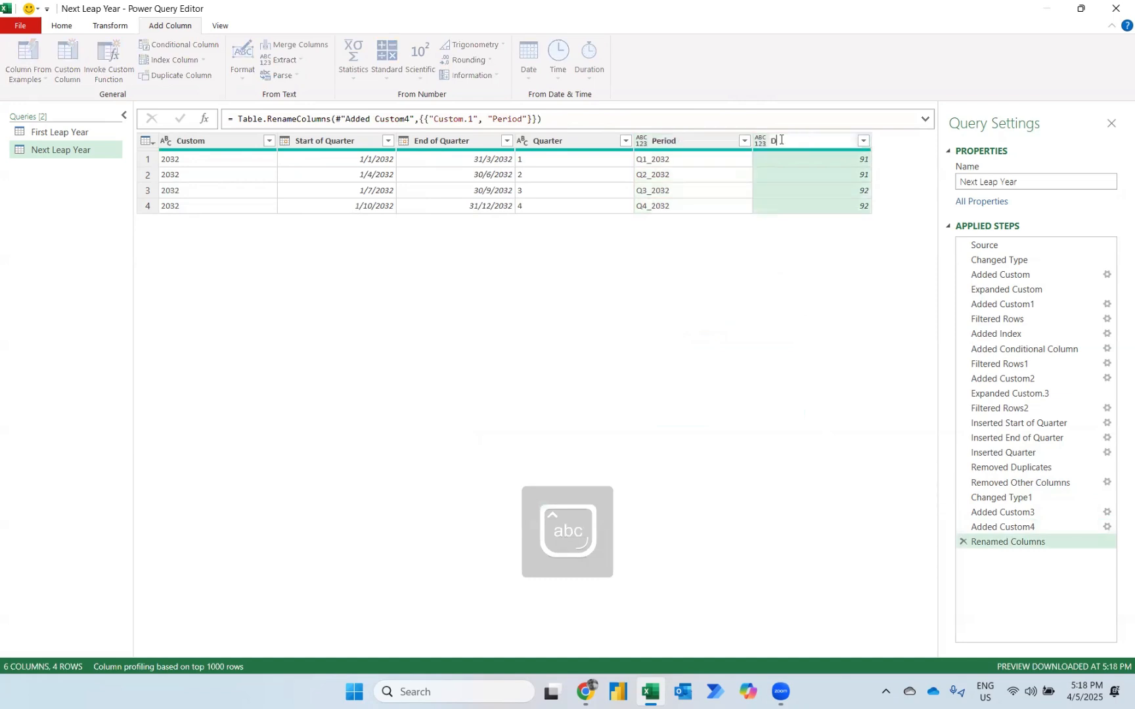
type("ays")
key("Return")
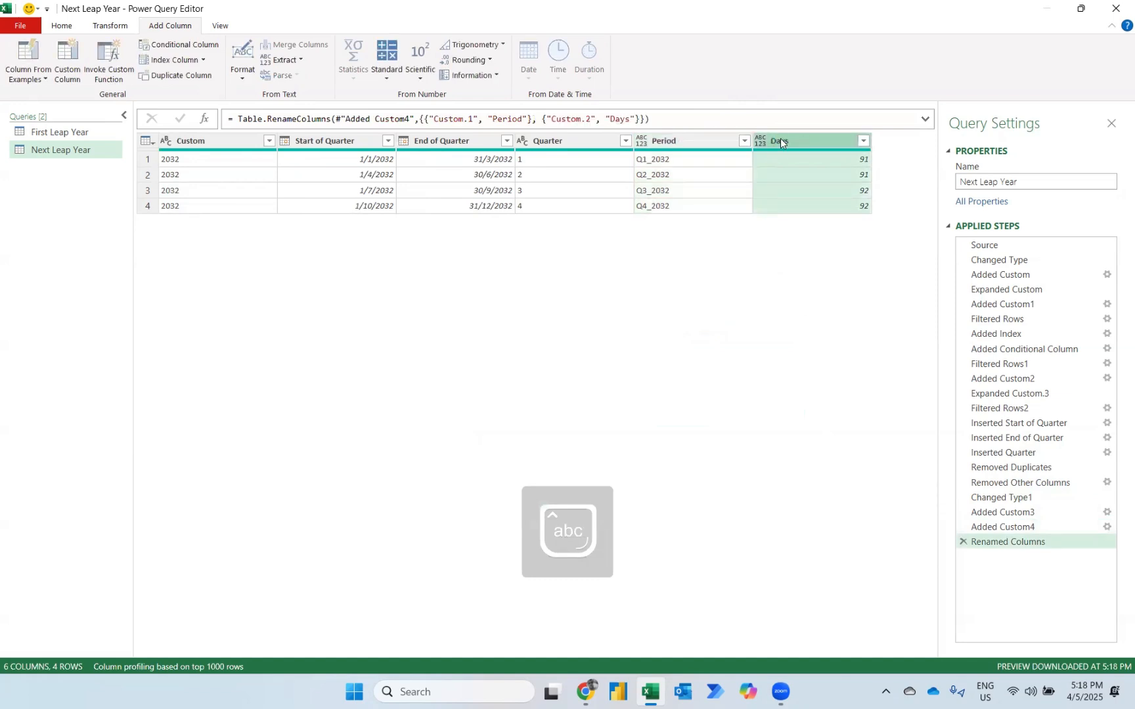
Remove the Custom, Start of Quarter, End of Quarter and Quarter columns from the Next Leap Year query.
left_click(585, 139)
left_click(184, 141, "shift")
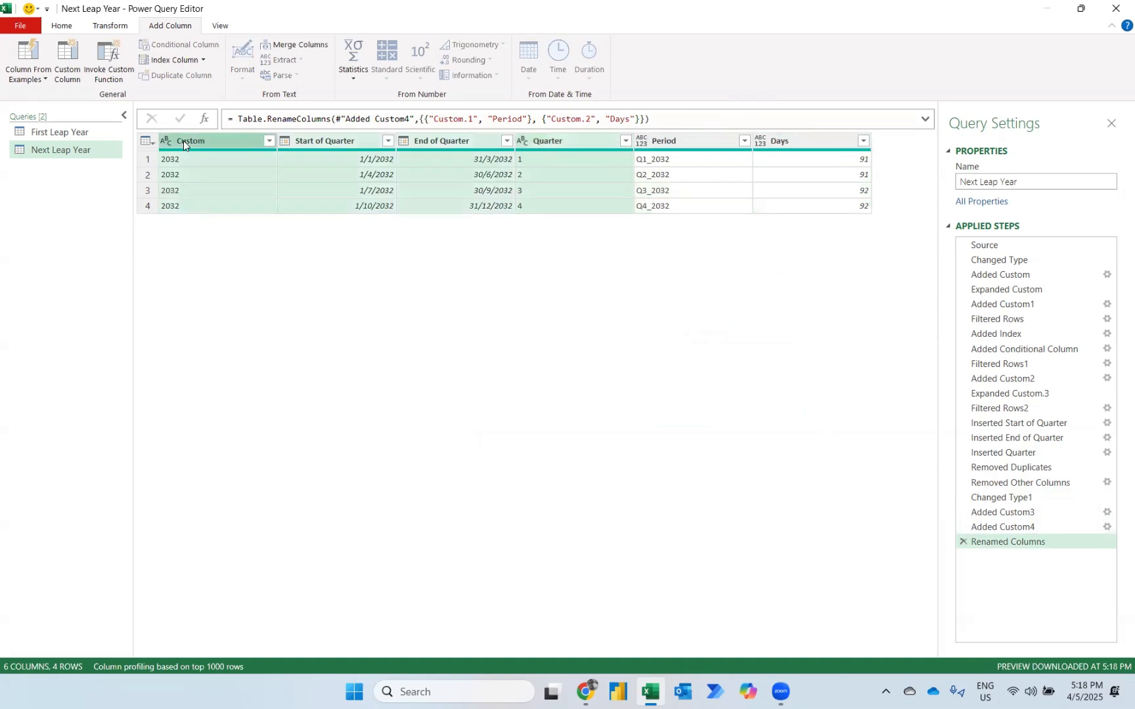
key("Delete")
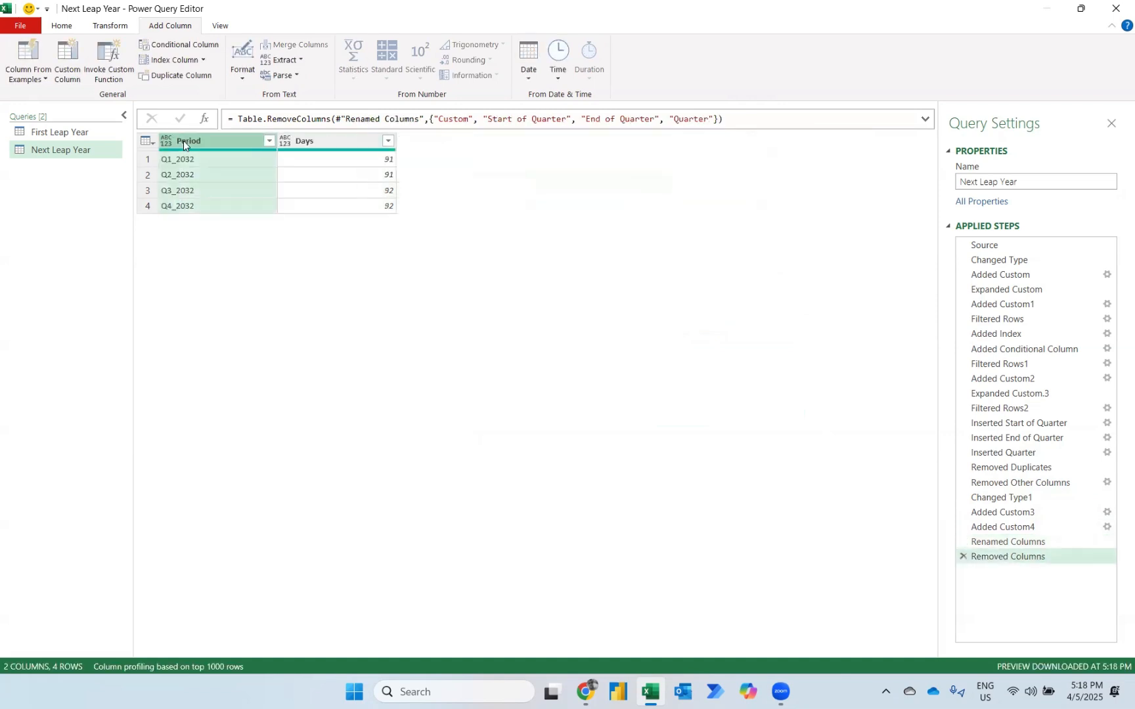
Append the Next Leap Year query below the First Leap Year query as a new two-table query.
left_click(65, 134)
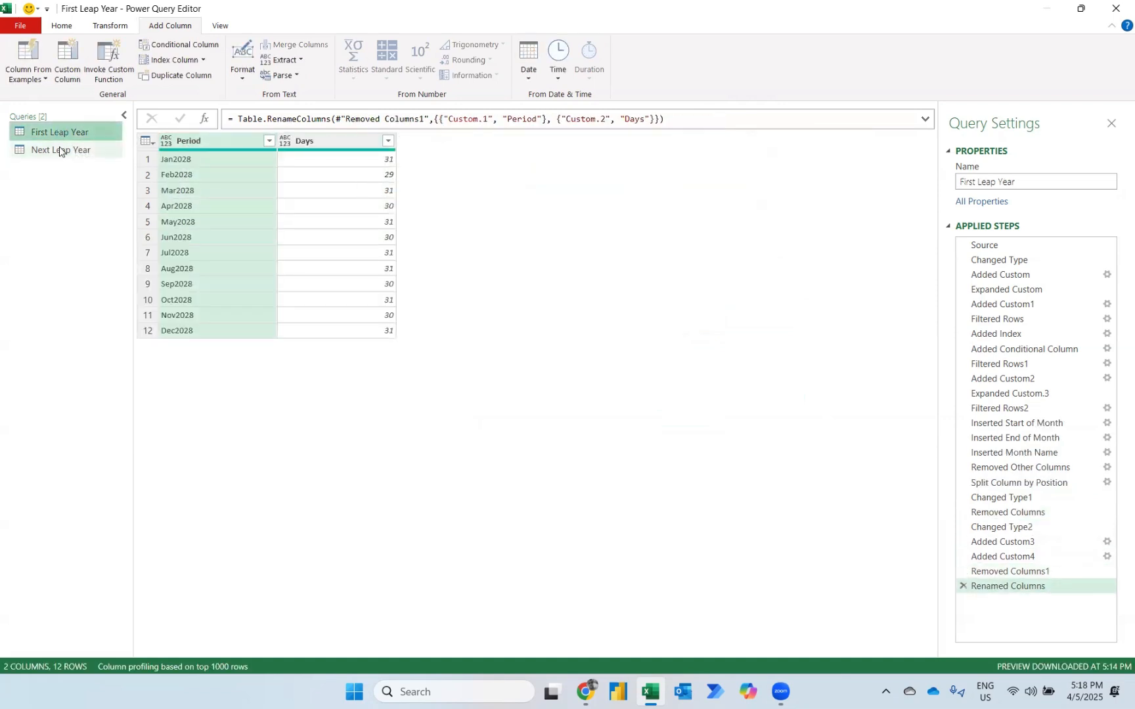
left_click(59, 150)
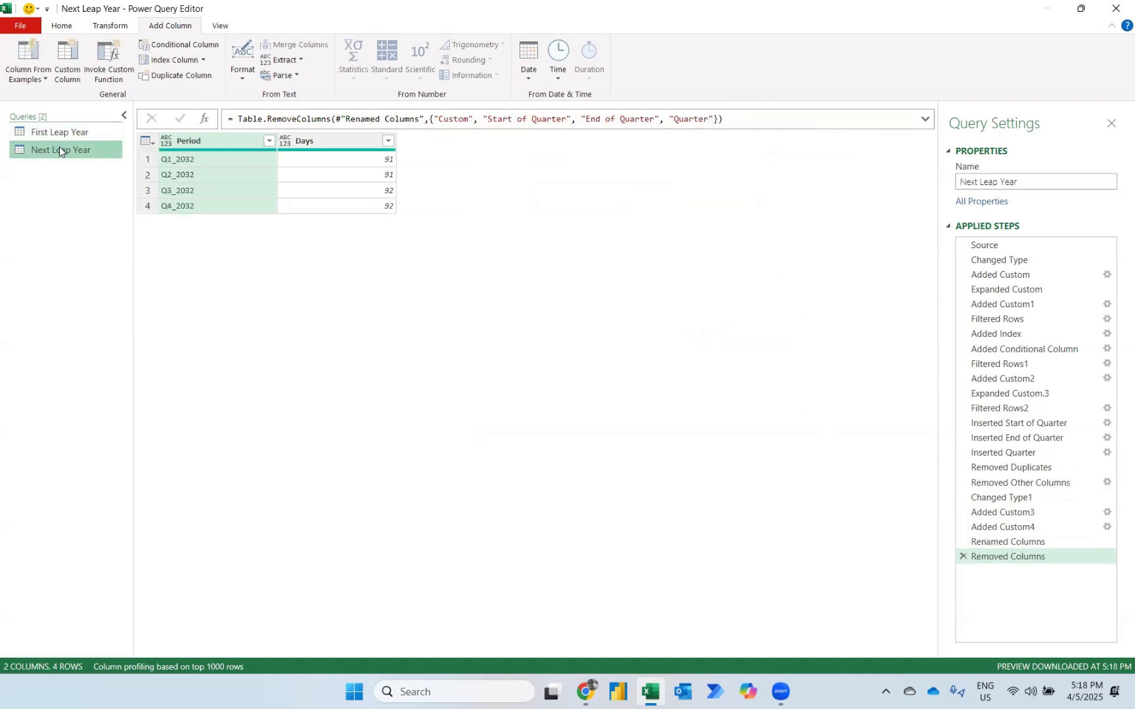
left_click(62, 26)
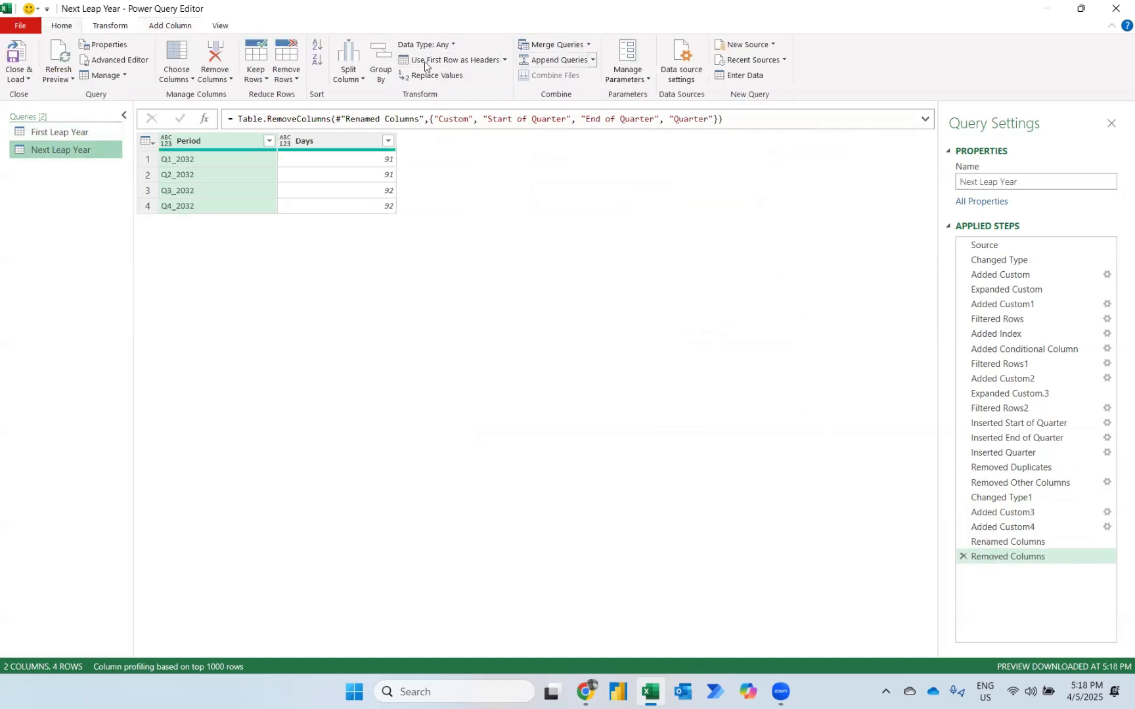
left_click(593, 60)
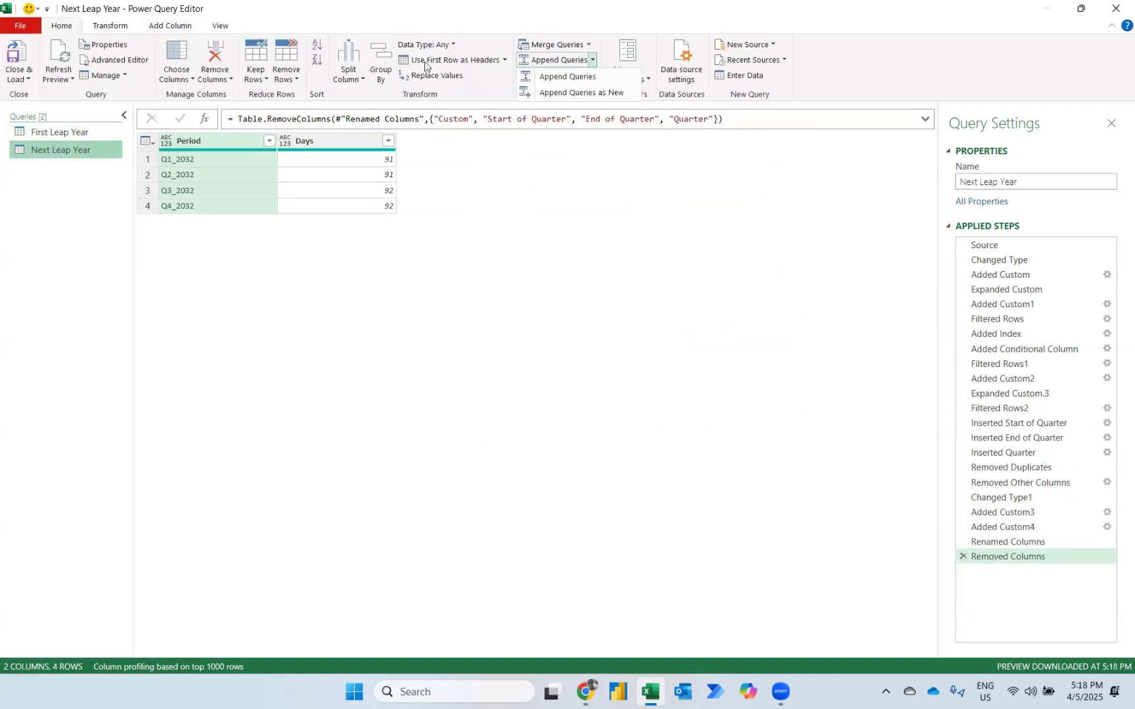
left_click(578, 92)
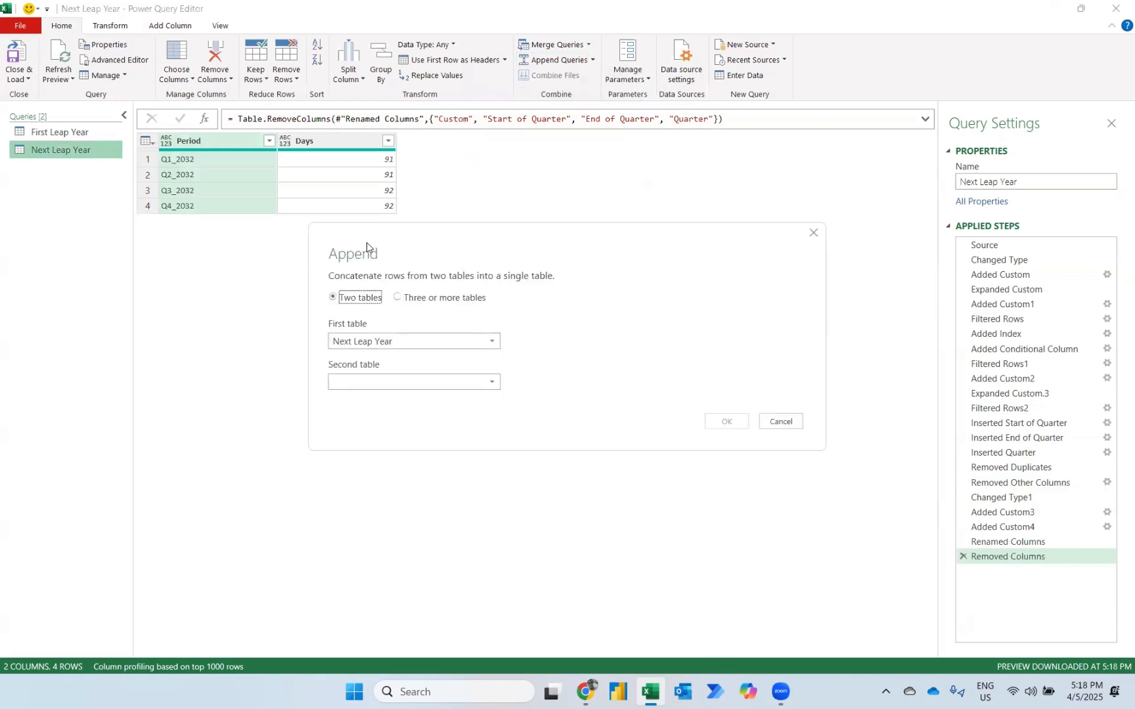
left_click(369, 343)
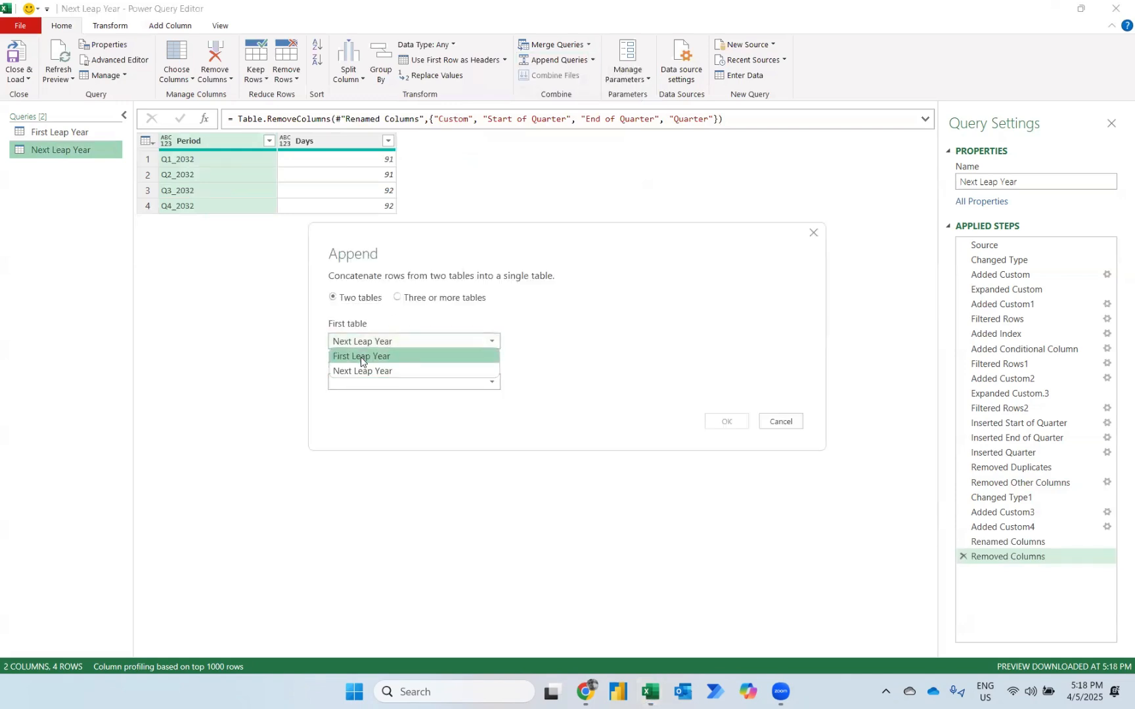
left_click(360, 357)
left_click(361, 381)
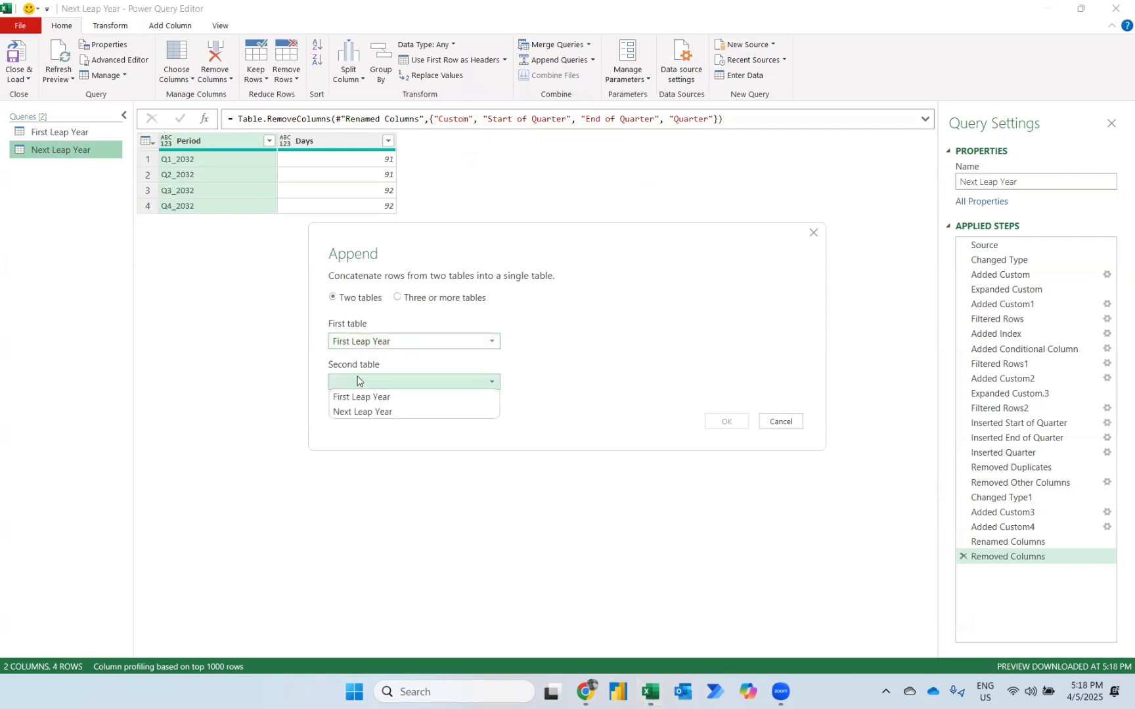
left_click(351, 411)
left_click(728, 422)
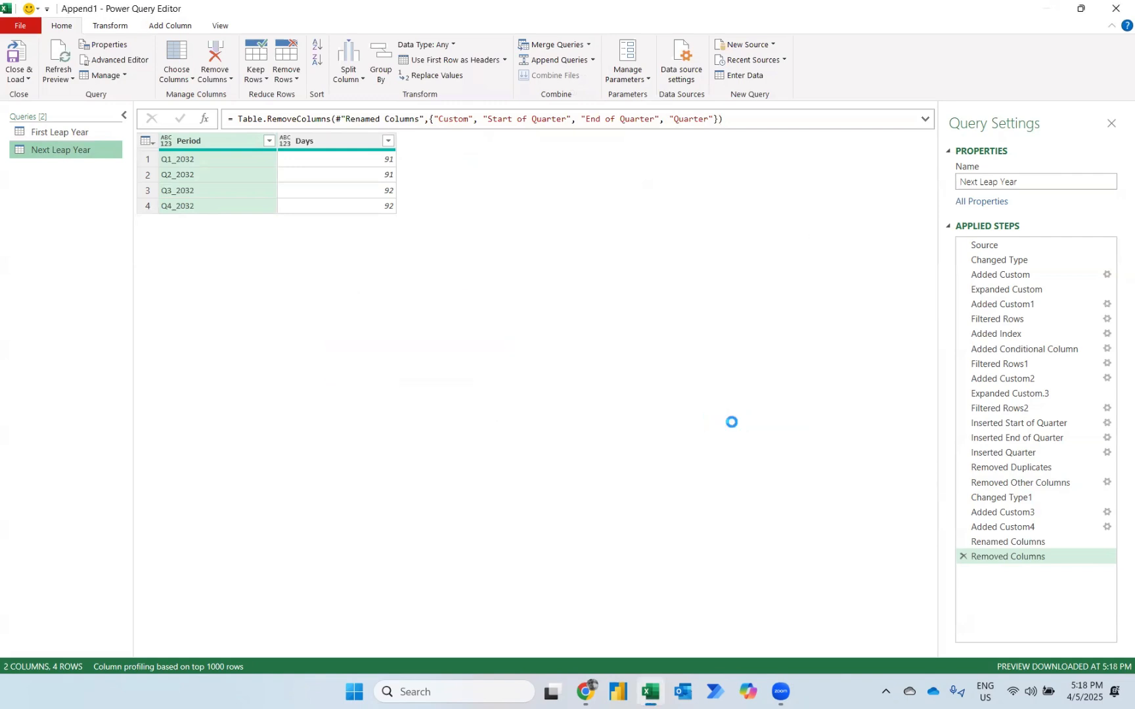
In the appended query, set the Period column's data type to Text and the Days column's to Whole Number.
left_click(167, 140)
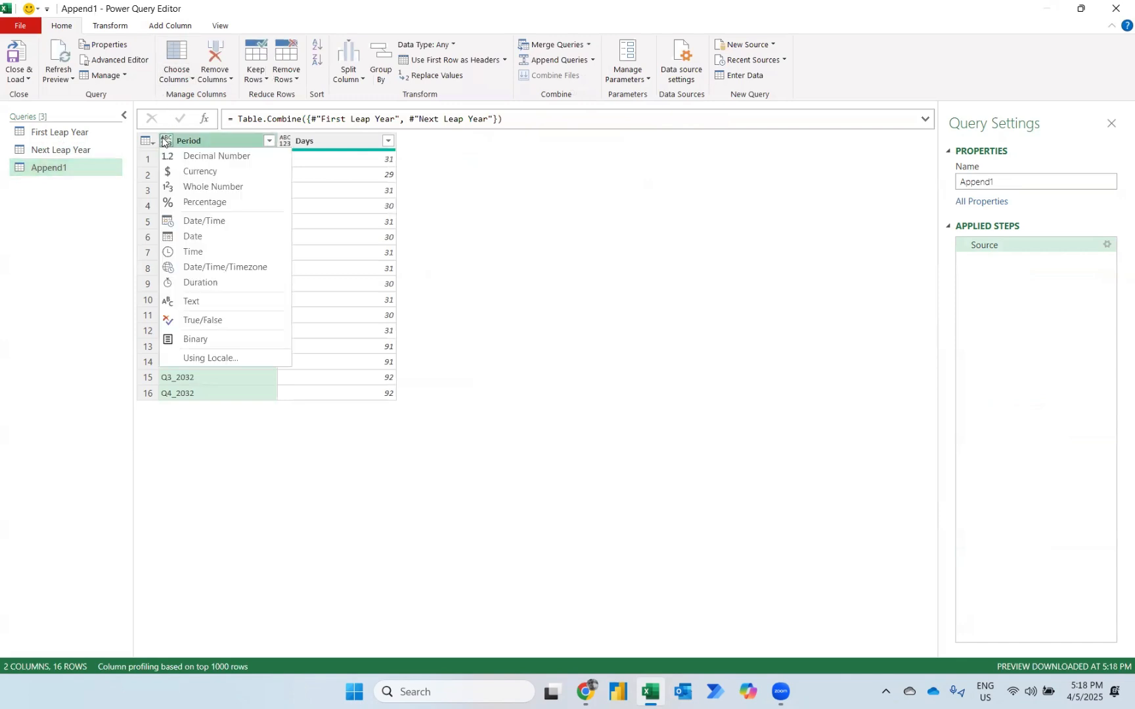
left_click(191, 306)
left_click(284, 141)
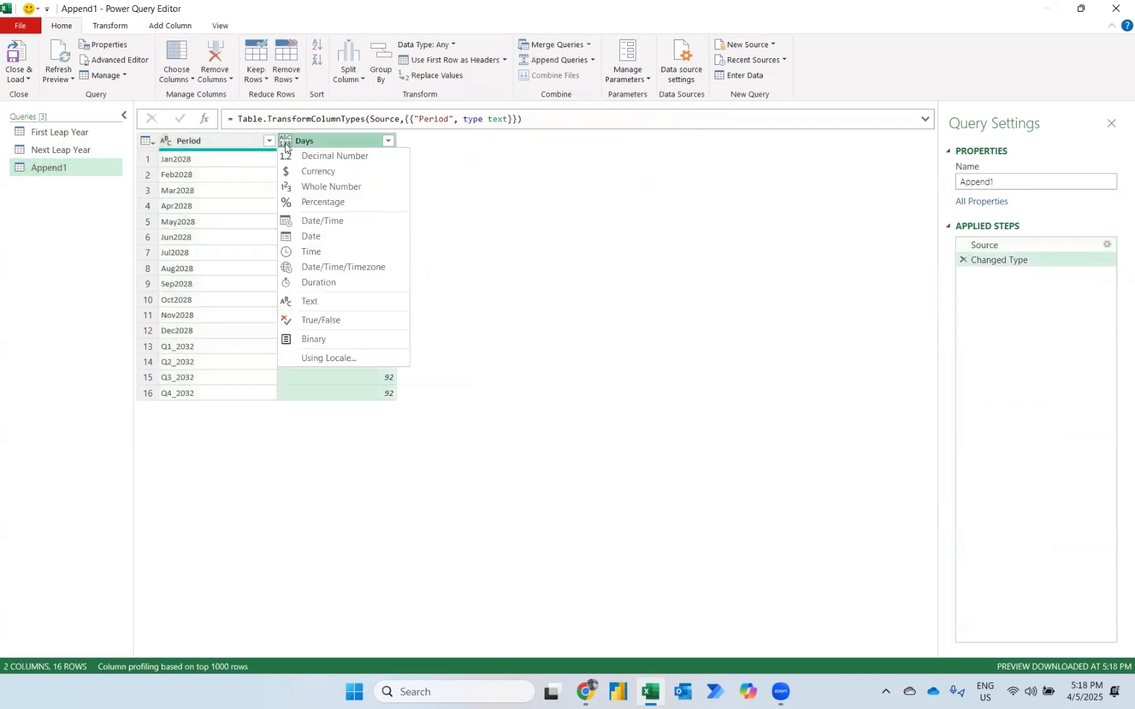
left_click(298, 187)
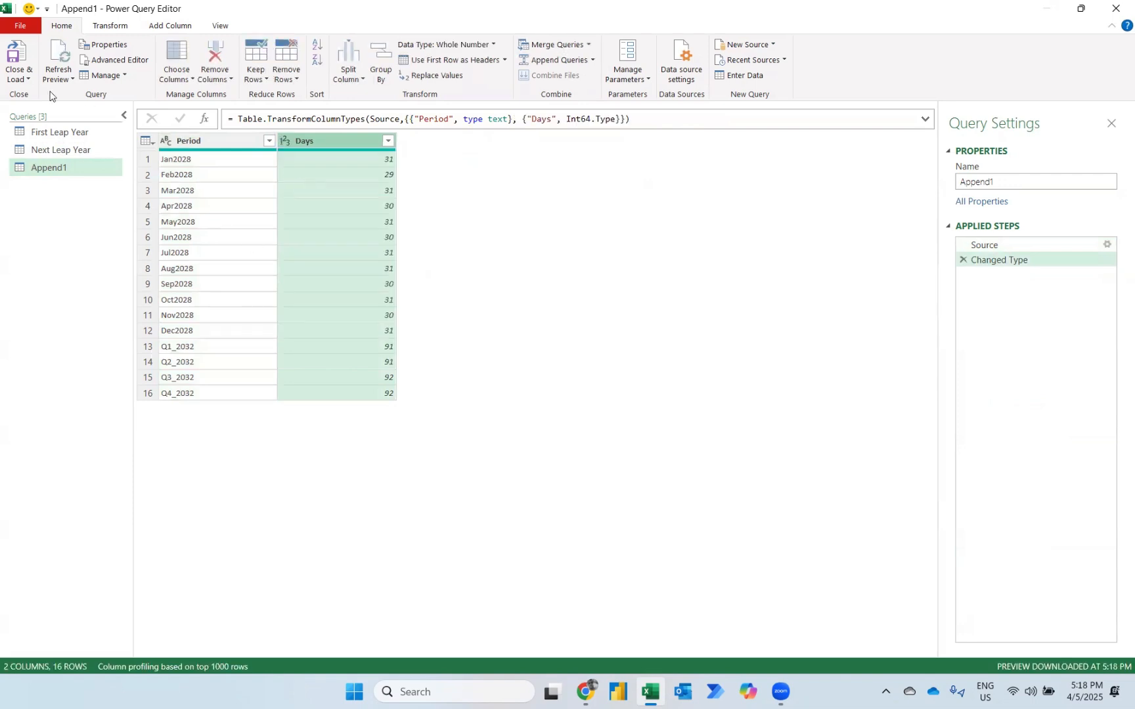
Close the query editor and load the queries as connections only.
left_click(19, 79)
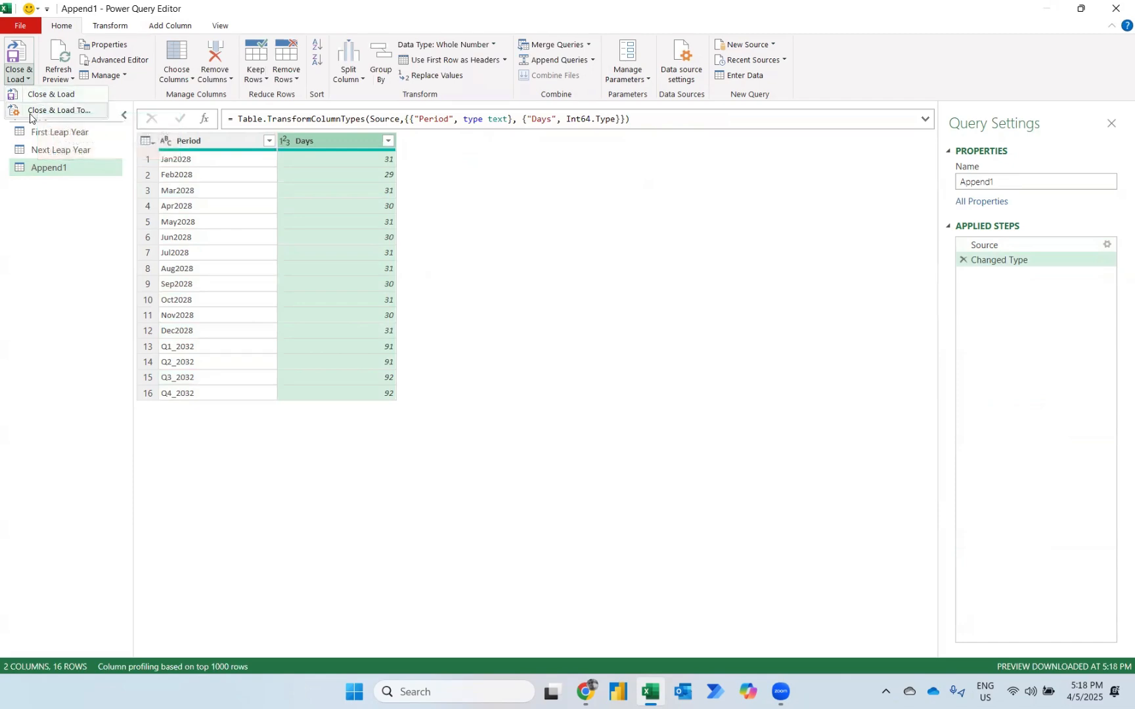
left_click(30, 111)
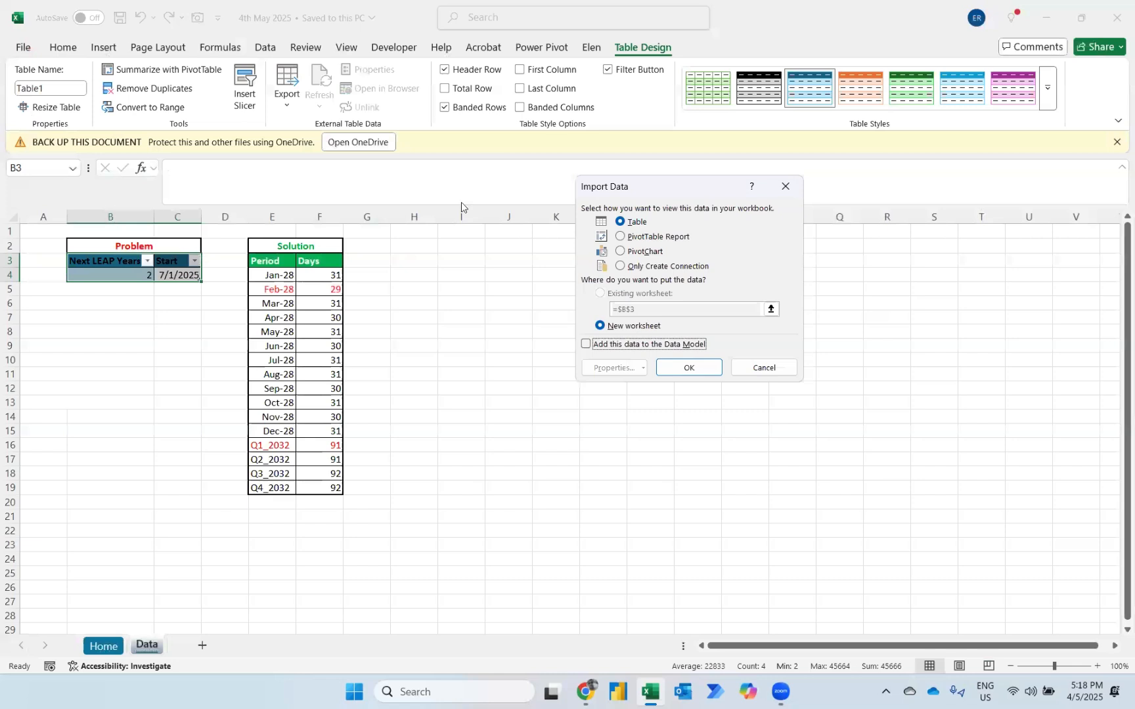
left_click(621, 267)
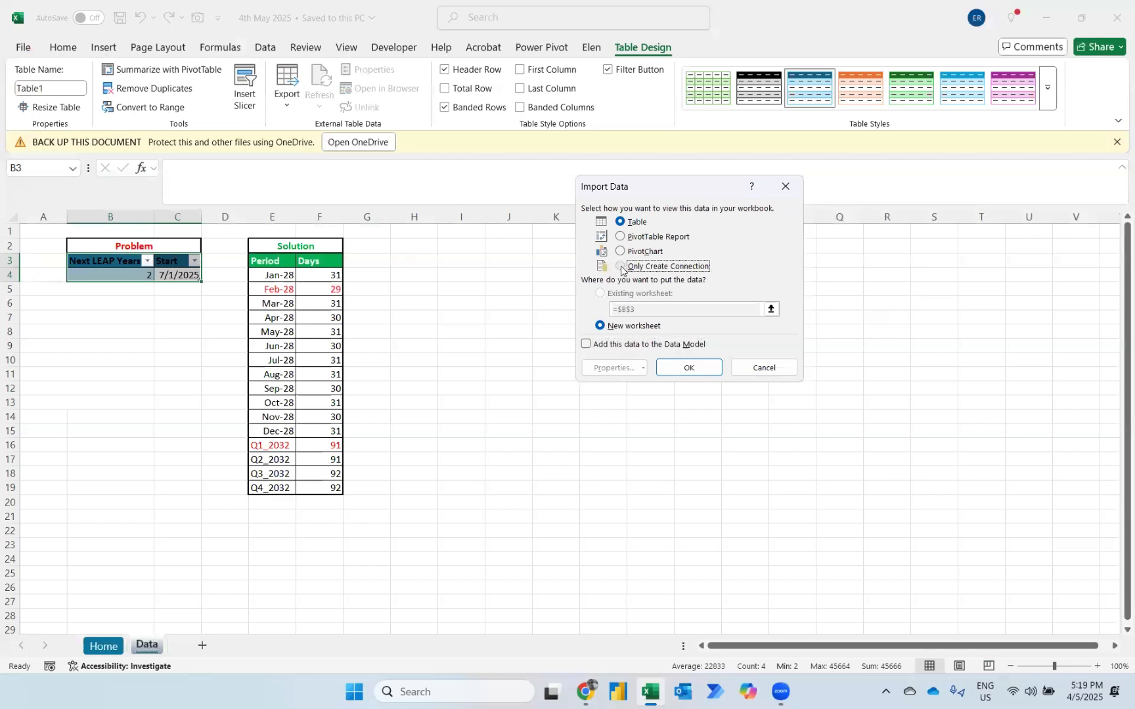
left_click(686, 366)
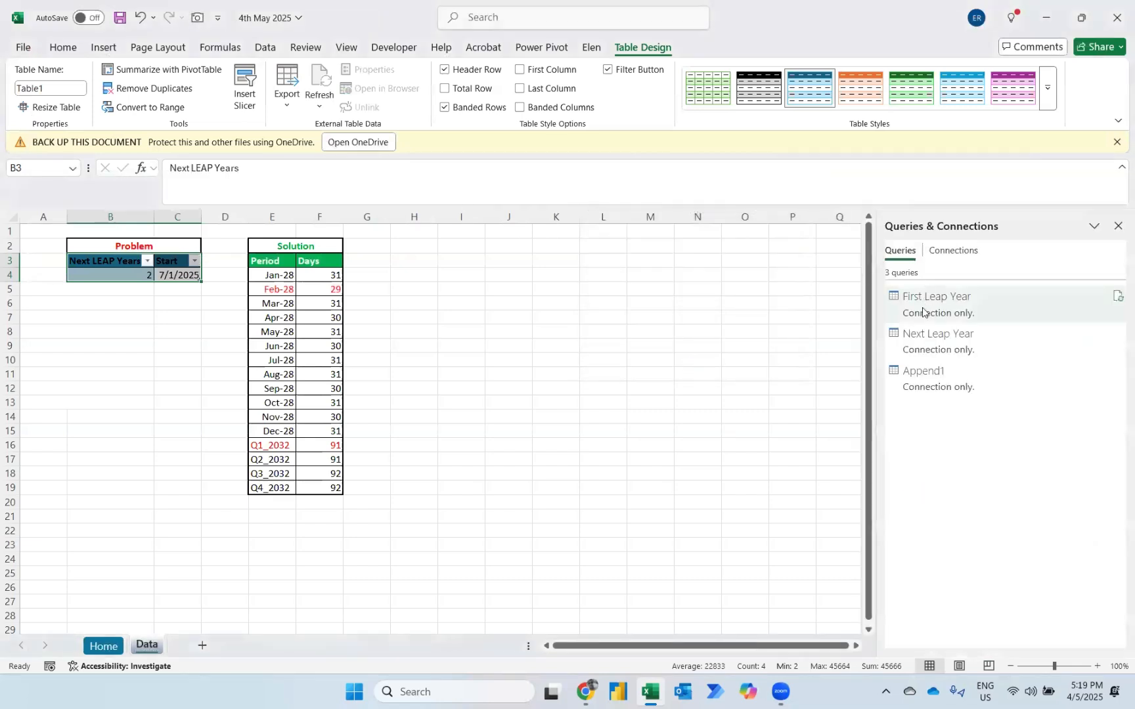
Load the Append1 query as a table on the existing worksheet, starting at cell H3.
mouse_move(919, 376)
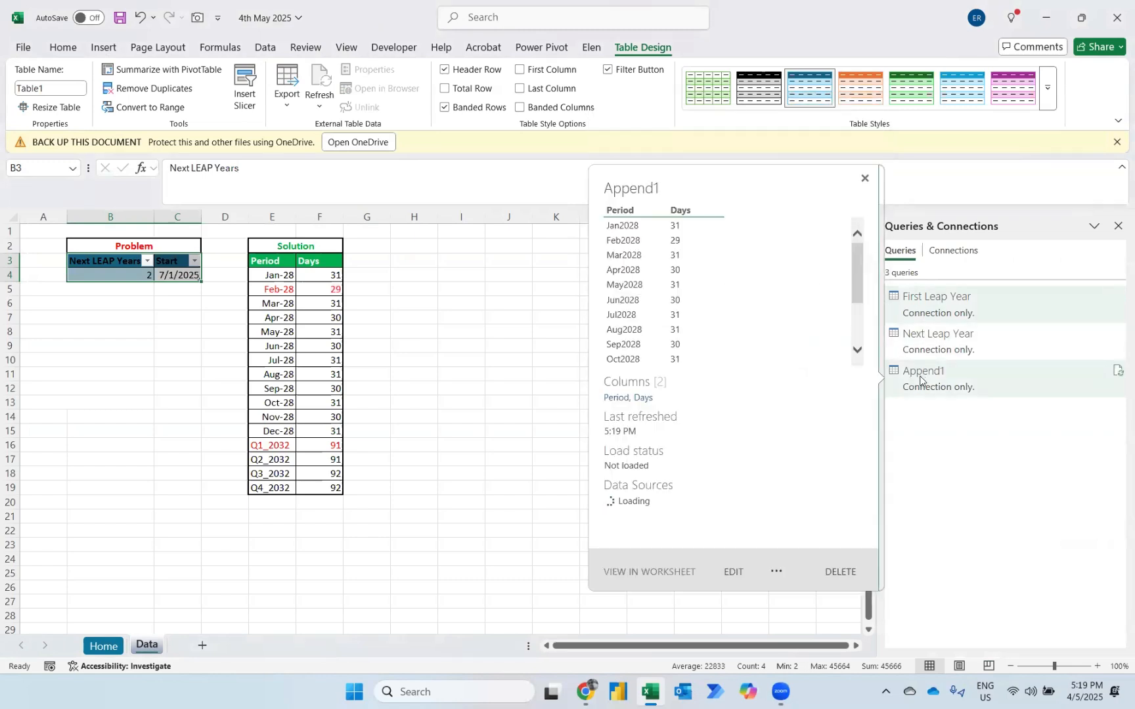
left_click(419, 260)
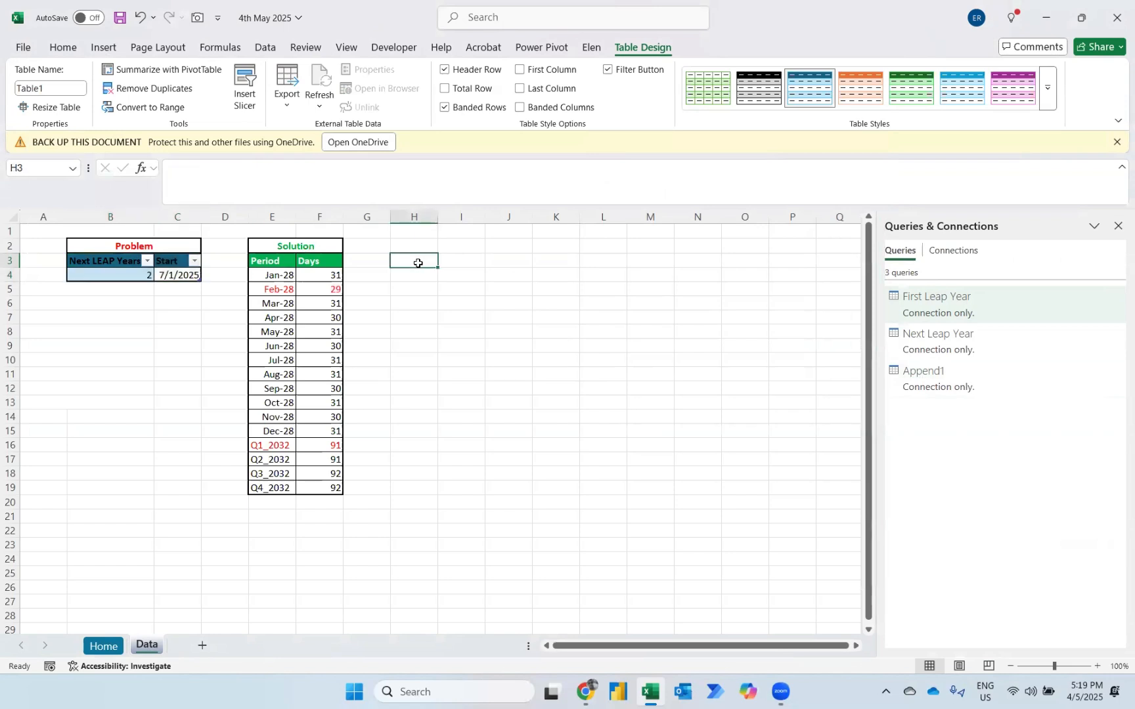
right_click(947, 392)
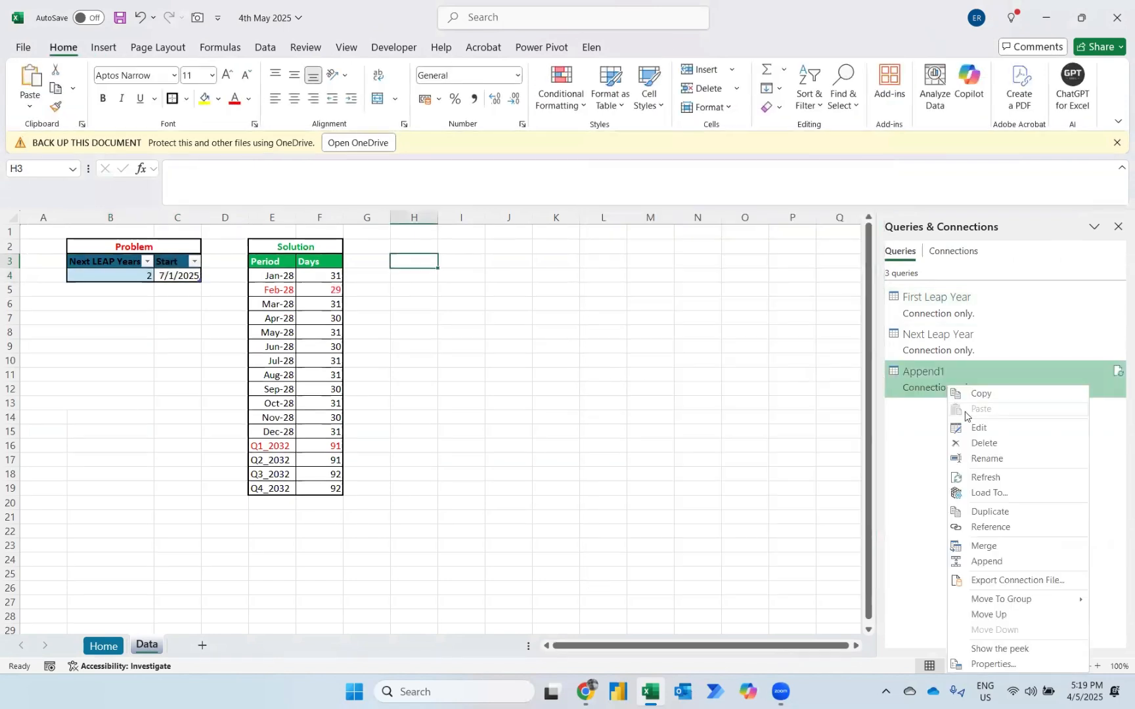
left_click(977, 493)
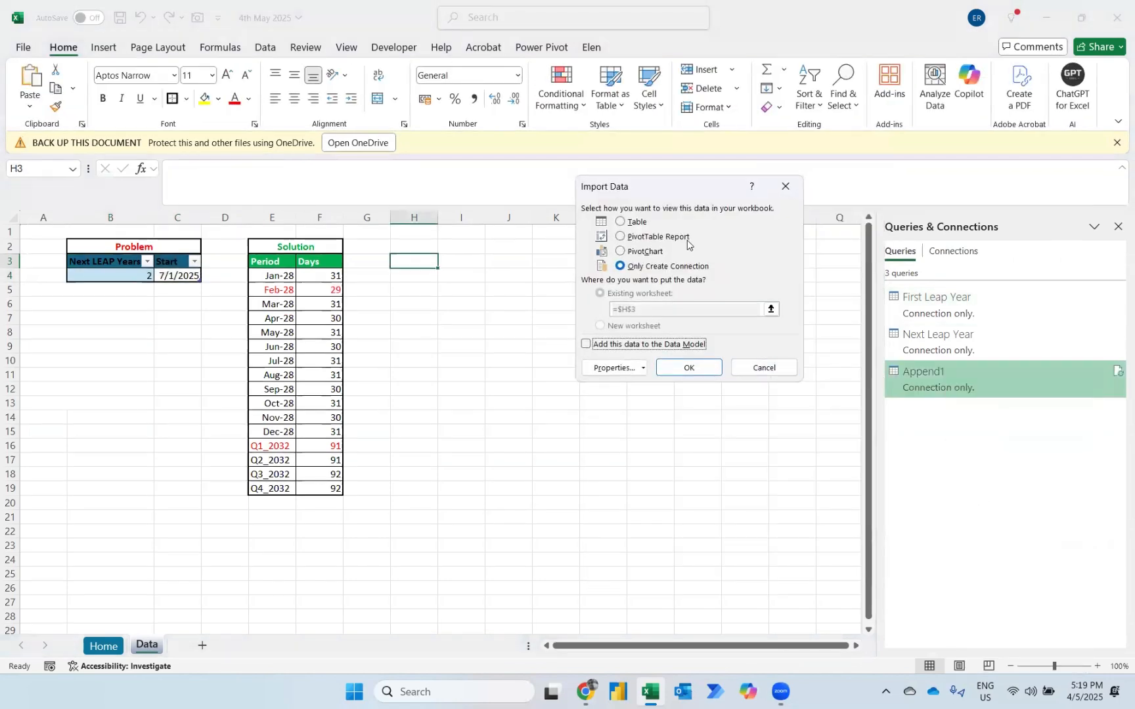
left_click(627, 224)
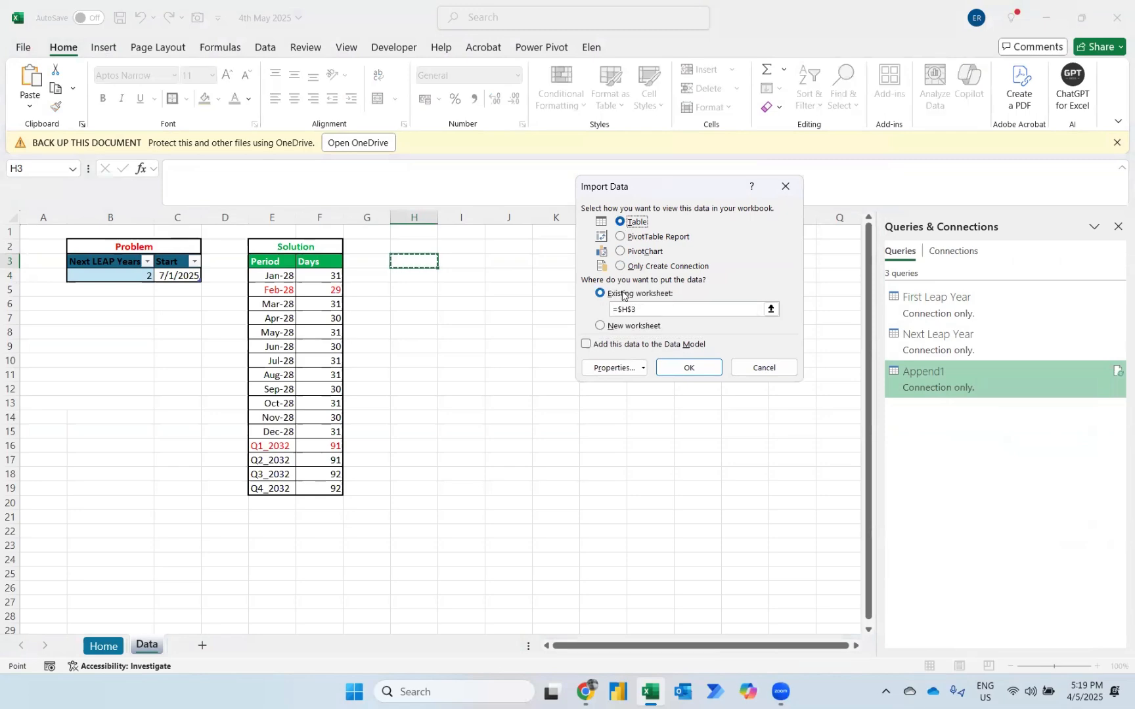
left_click(676, 375)
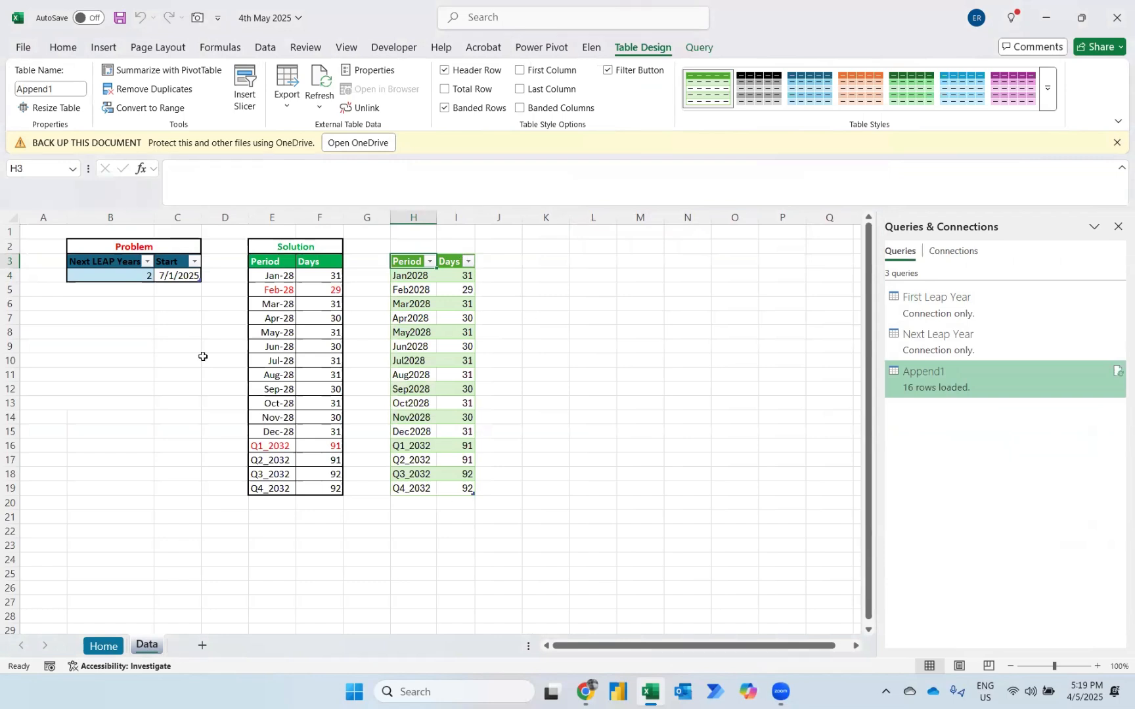
Test the solution by setting Next LEAP Years in B4 to 5 and refreshing the loaded output table.
left_click(131, 277)
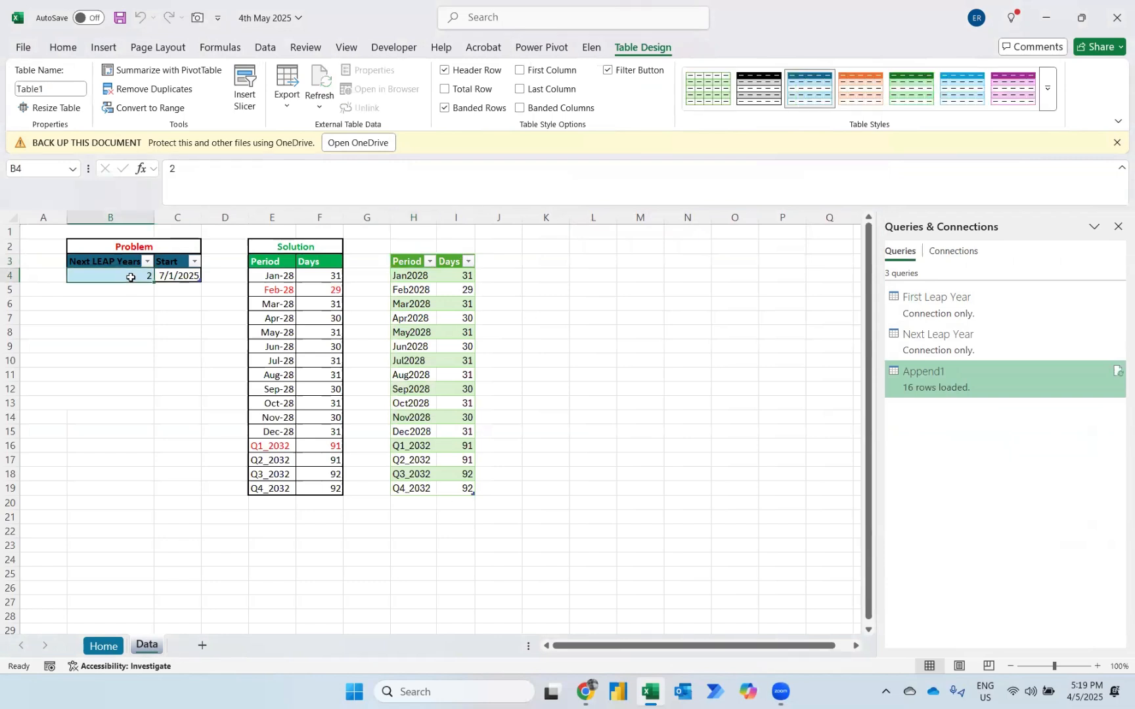
type("5")
key("Return")
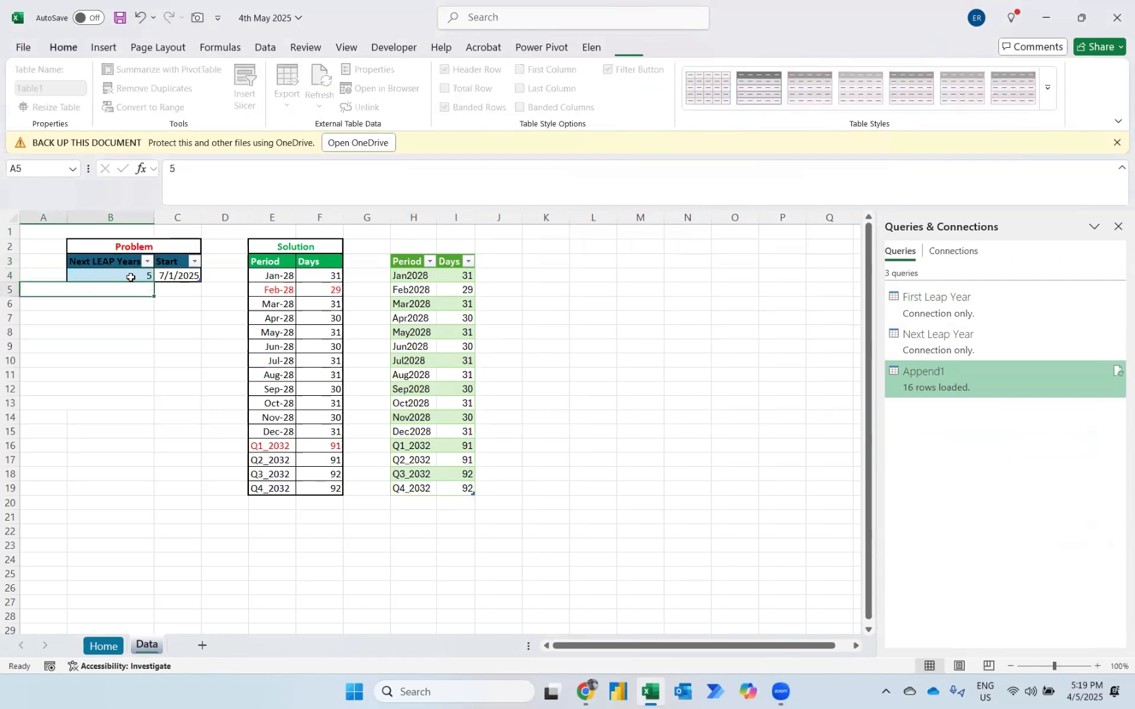
left_click(408, 322)
right_click(409, 322)
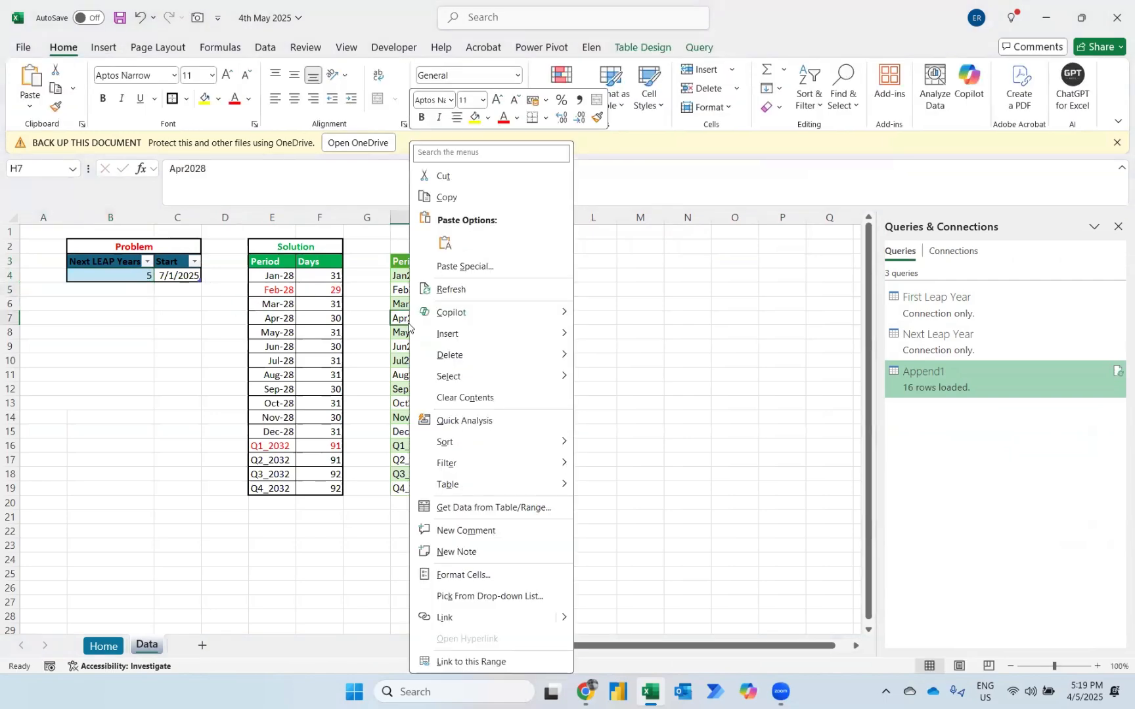
left_click(460, 292)
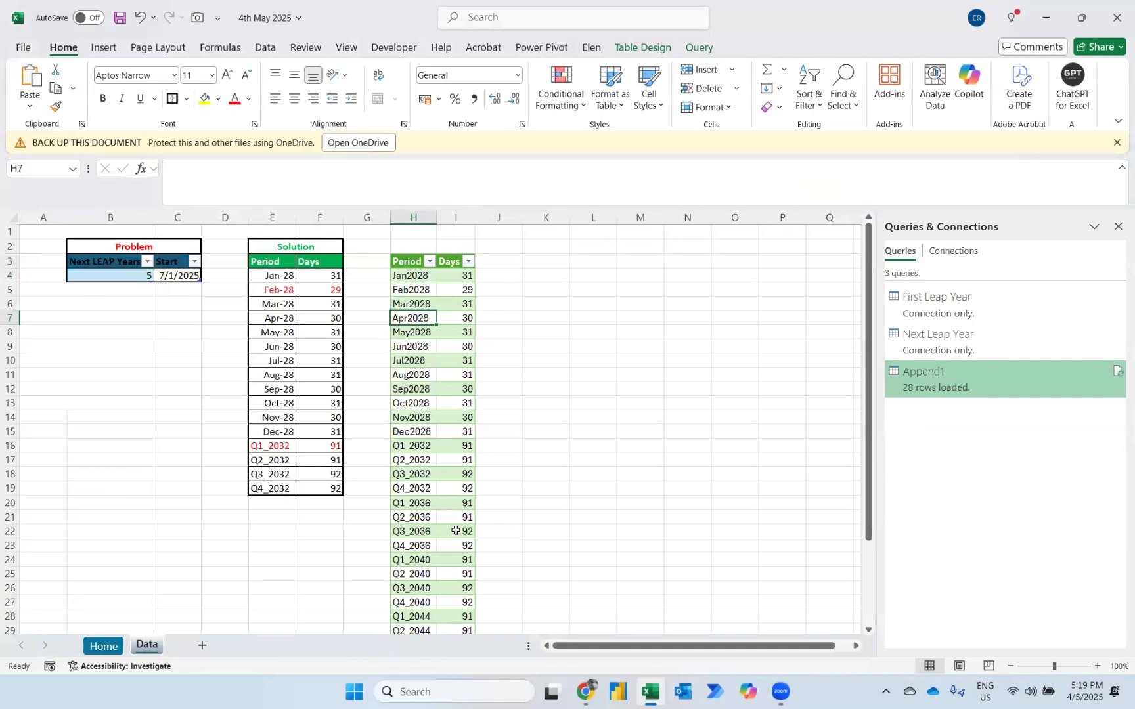
scroll(460, 529, "down", 3)
scroll(456, 531, "up", 3)
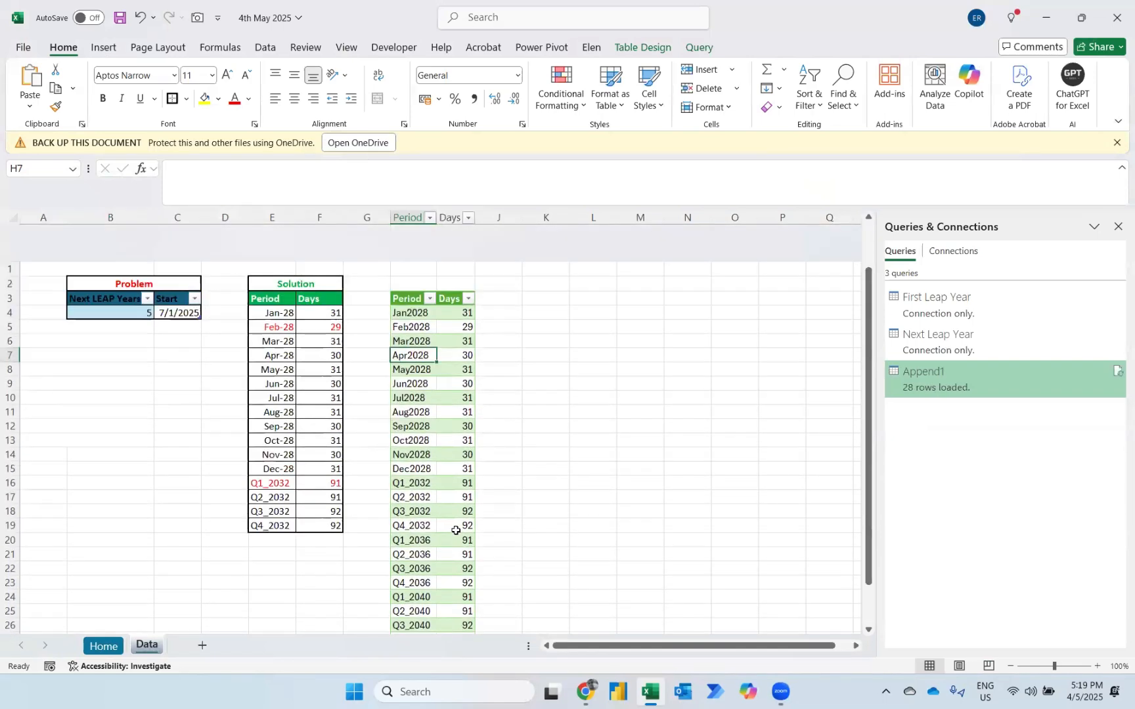
In the Problem table, set Next LEAP Years to 2 and the Start date to 7/1/2029.
left_click(173, 294)
key("Up")
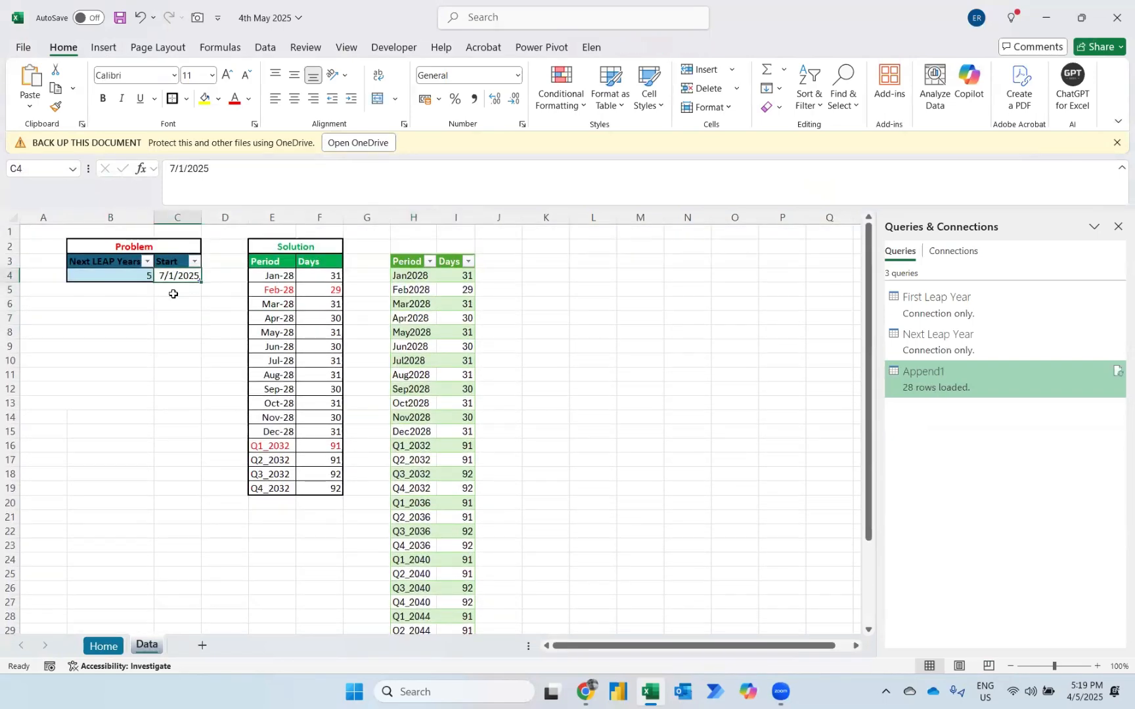
key("Left")
type("2")
key("Tab")
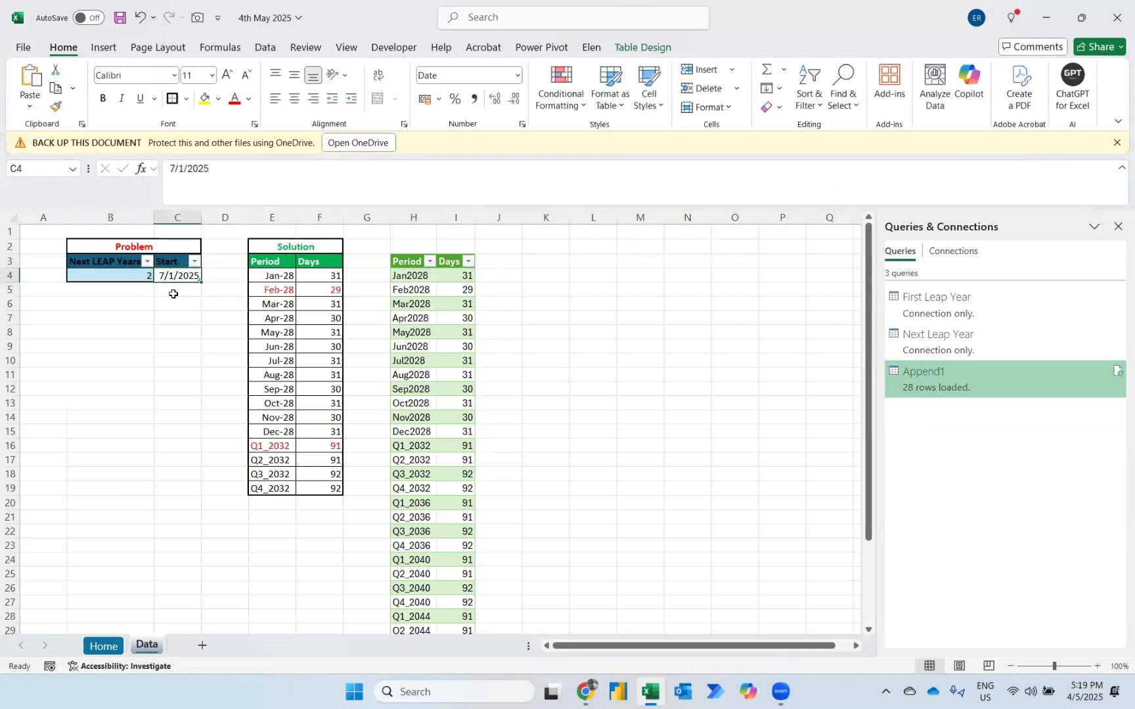
type("7")
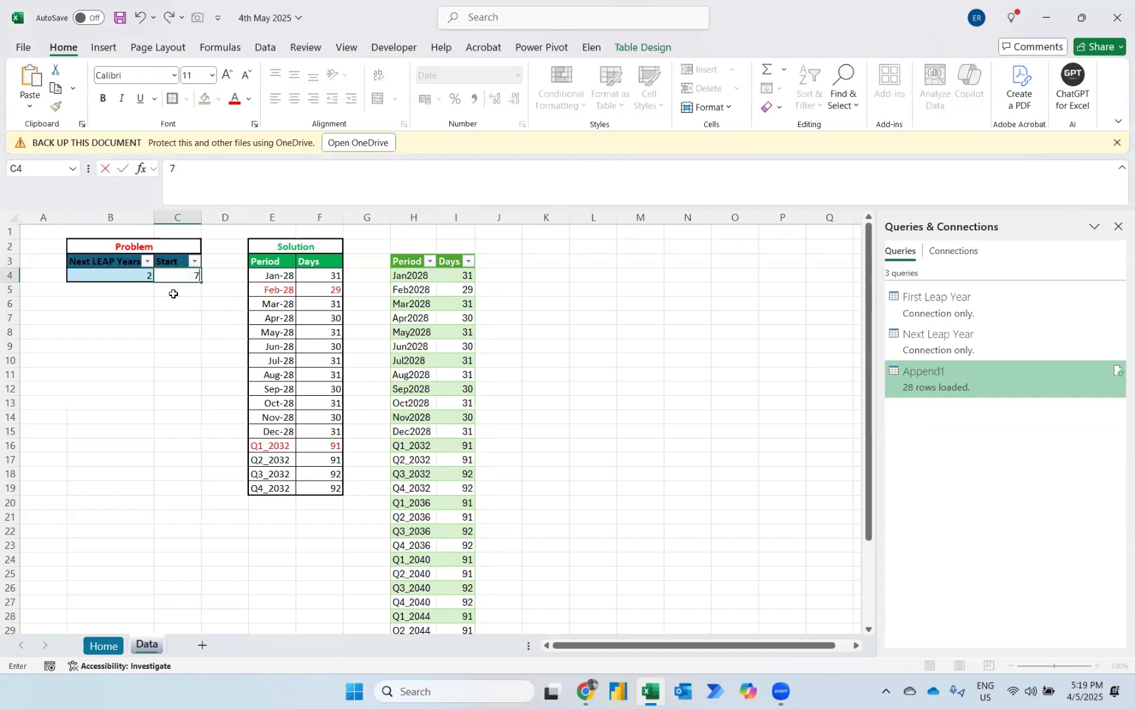
type("/1/2029")
key("Return")
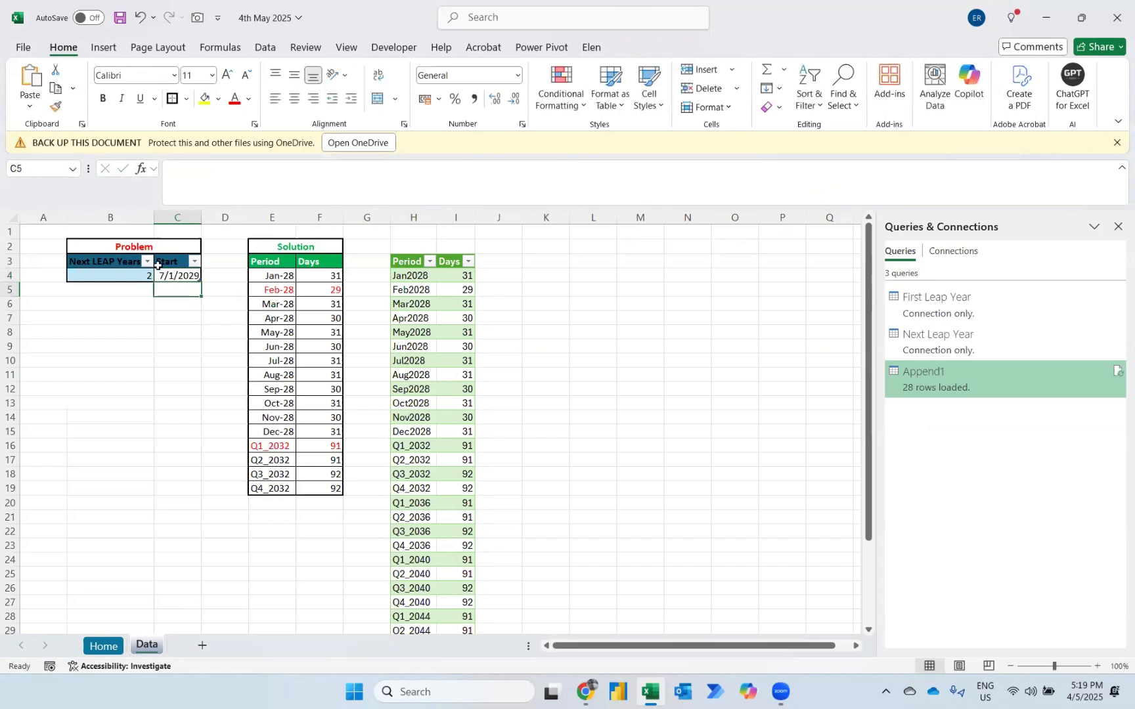
Refresh the loaded Append1 table to apply the changed Problem table inputs.
left_click(441, 295)
right_click(441, 299)
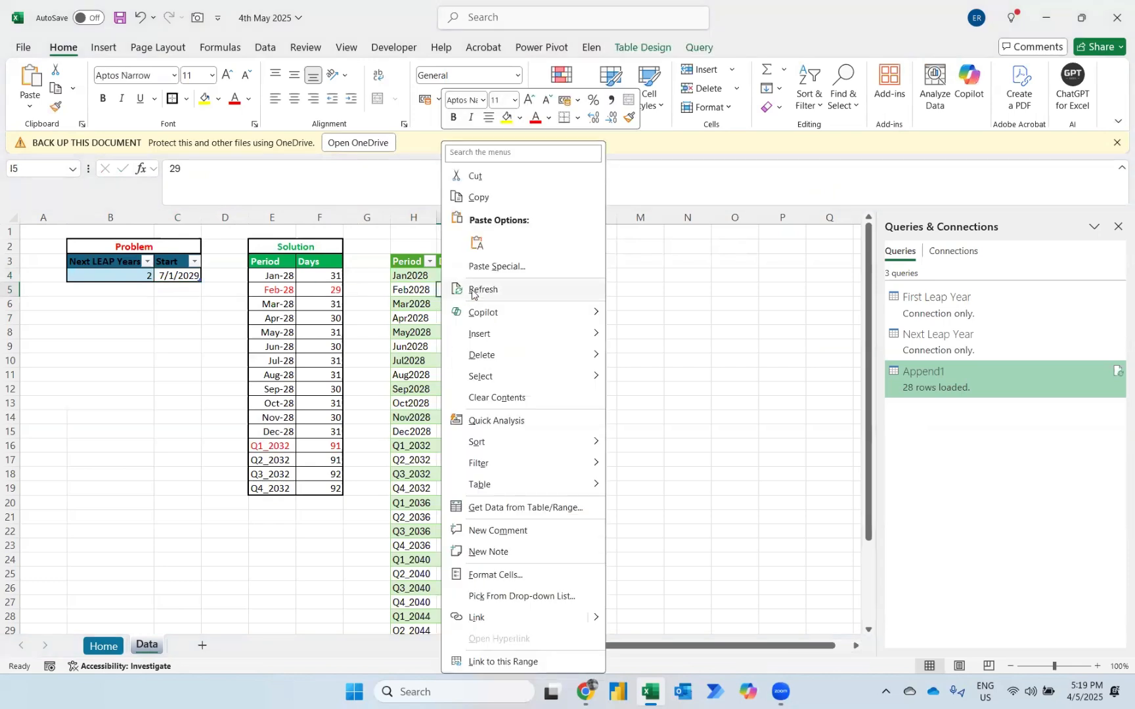
left_click(472, 293)
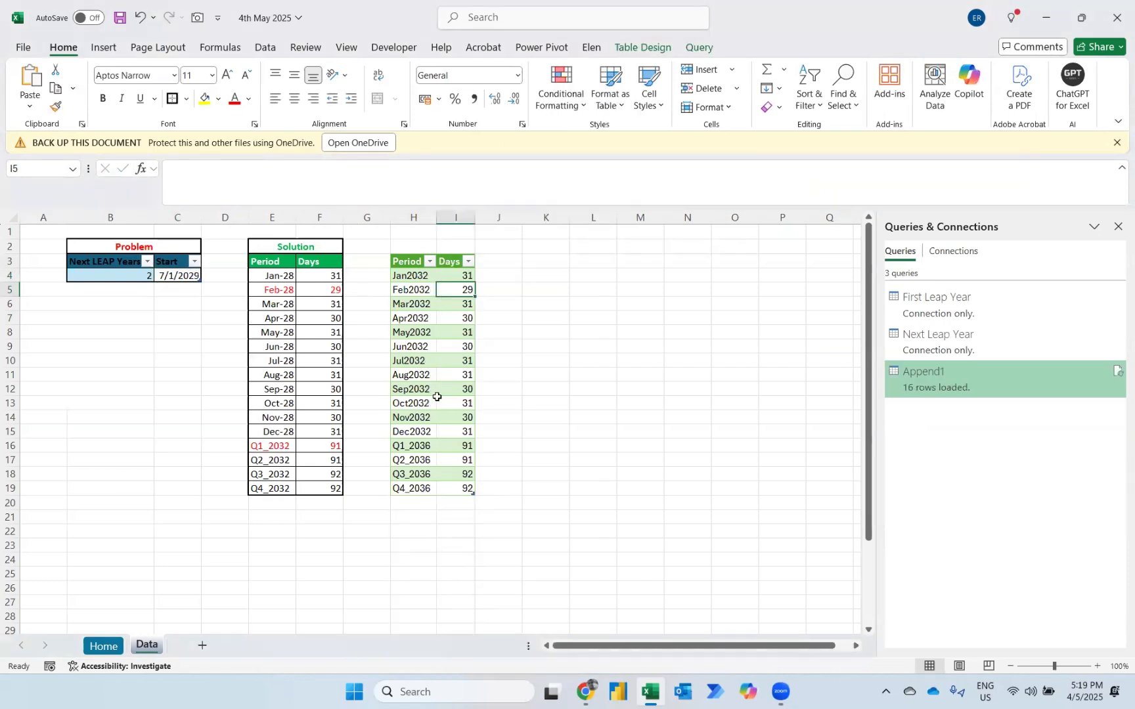